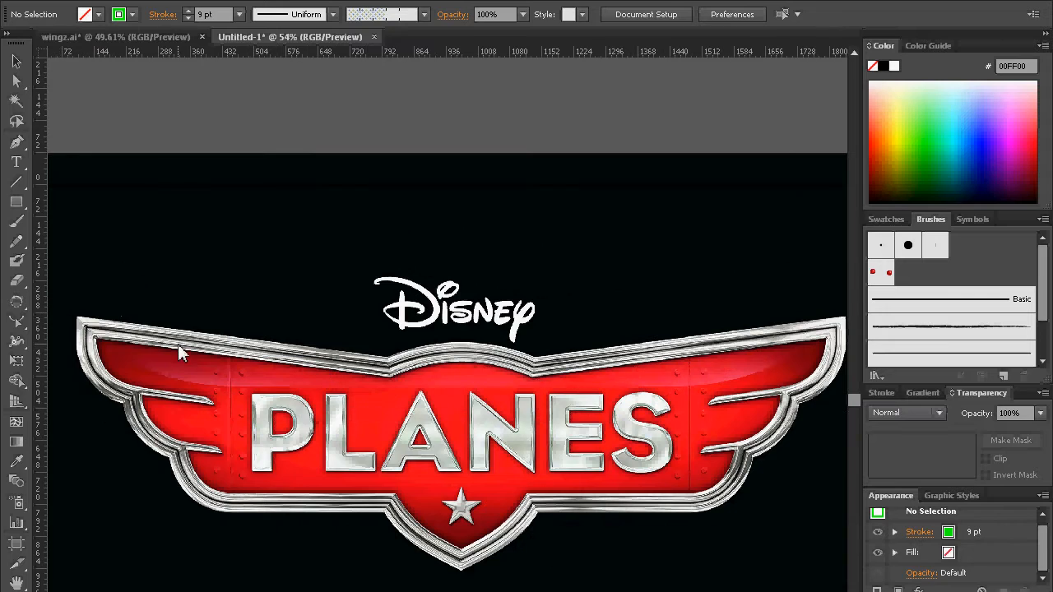
Step: Switch to the wingz.ai document and replace the final Z of the WINGZ text with a capital S
drag(218, 347, 198, 313)
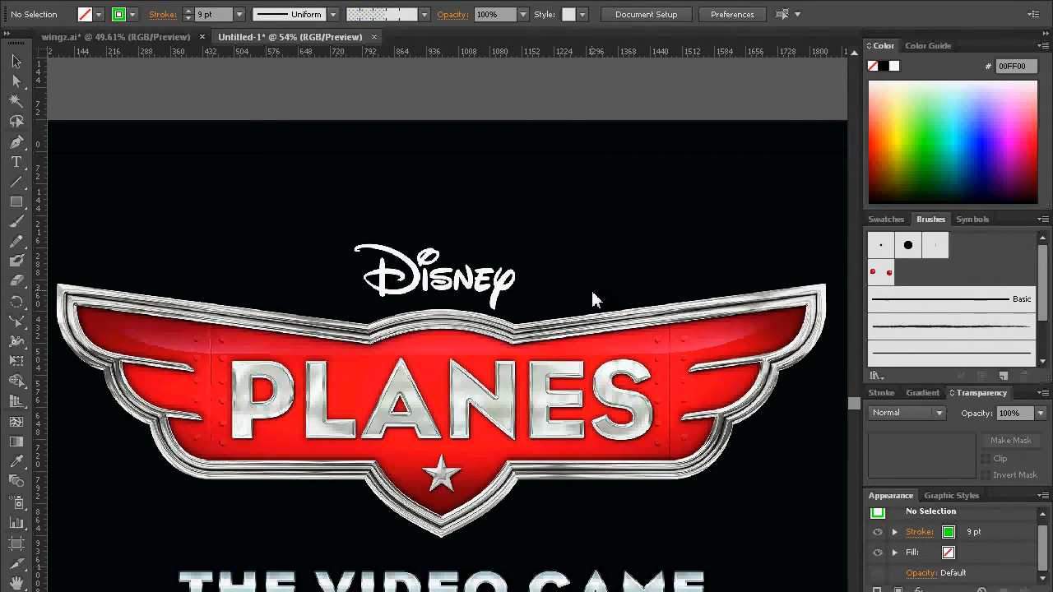
click(129, 38)
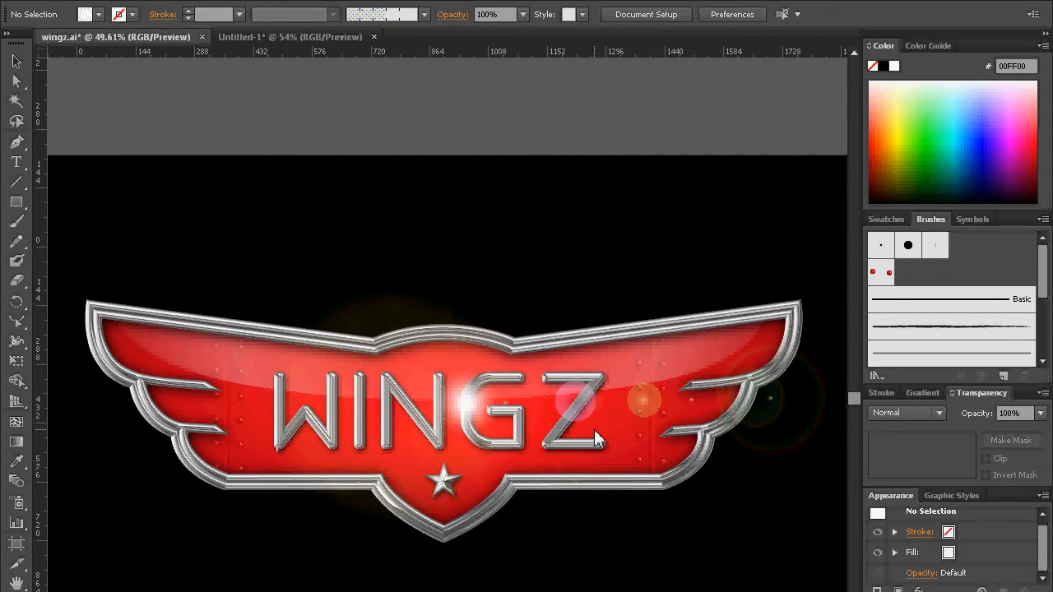
click(16, 61)
click(526, 435)
click(18, 164)
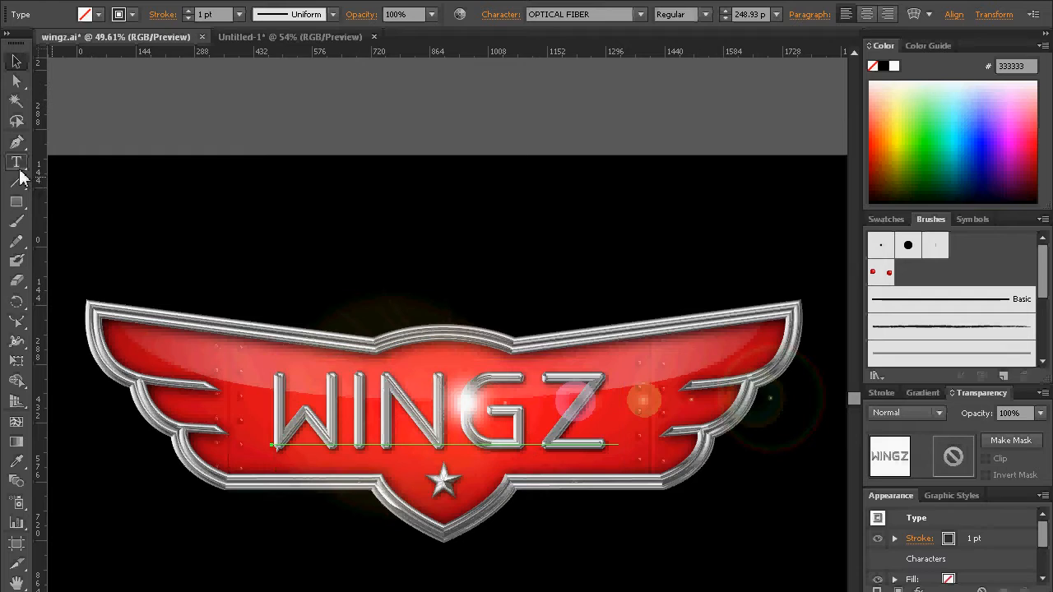
drag(589, 426, 569, 431)
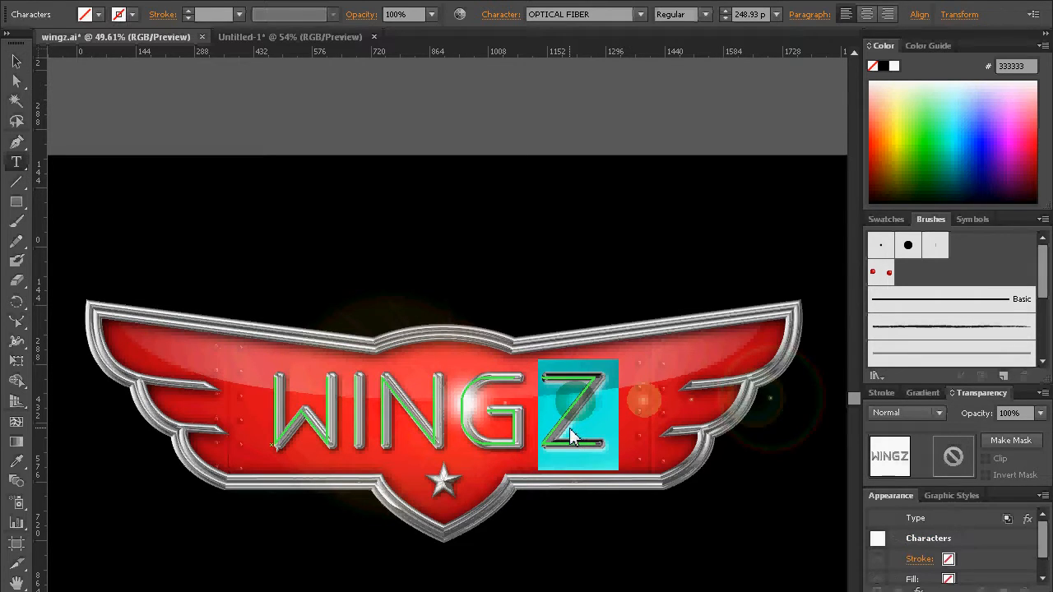
text(s)
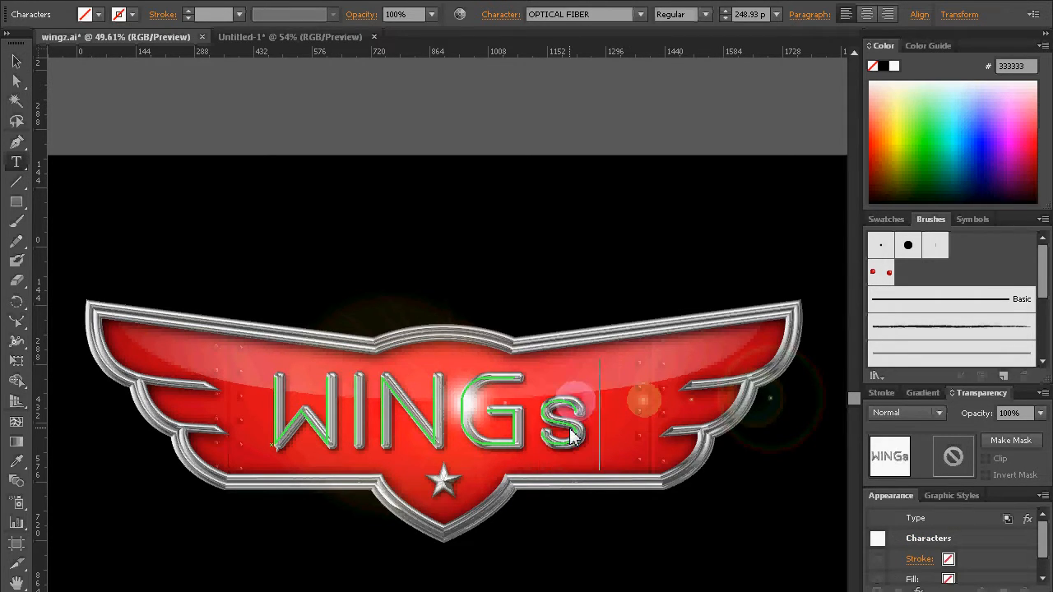
key(BackSpace)
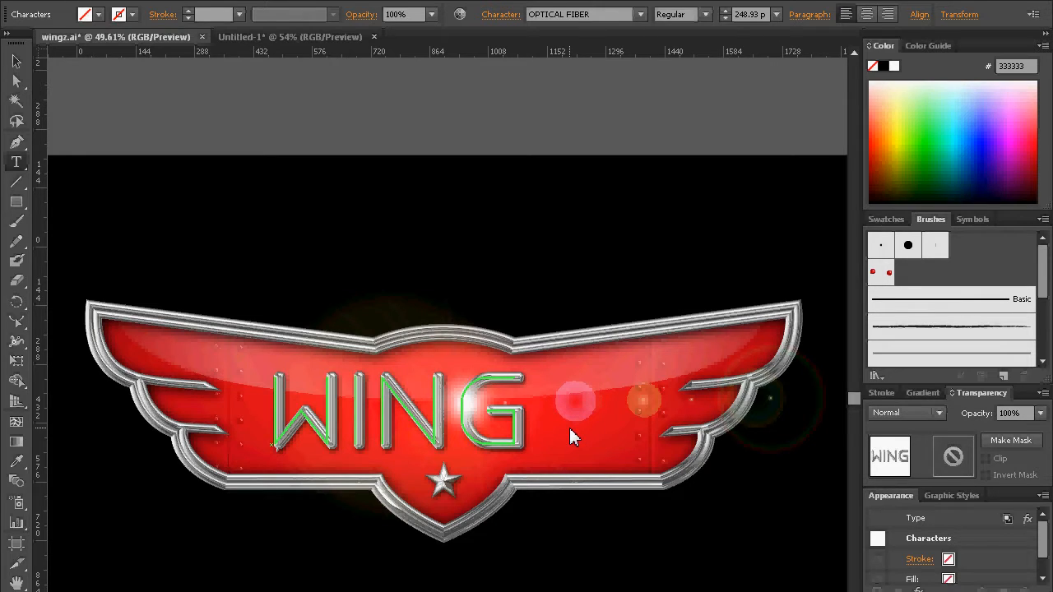
text(S)
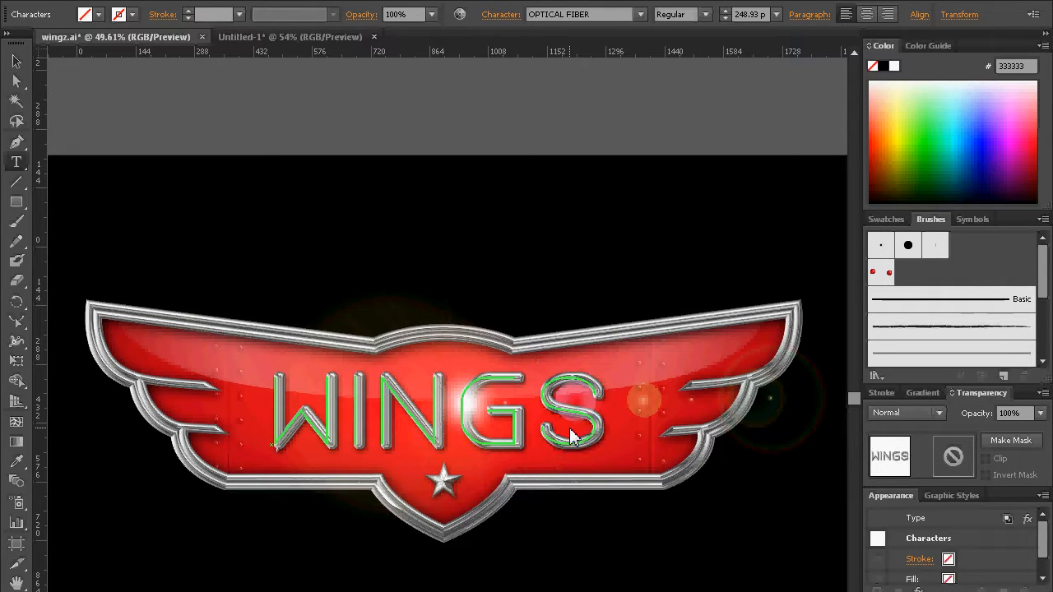
click(15, 61)
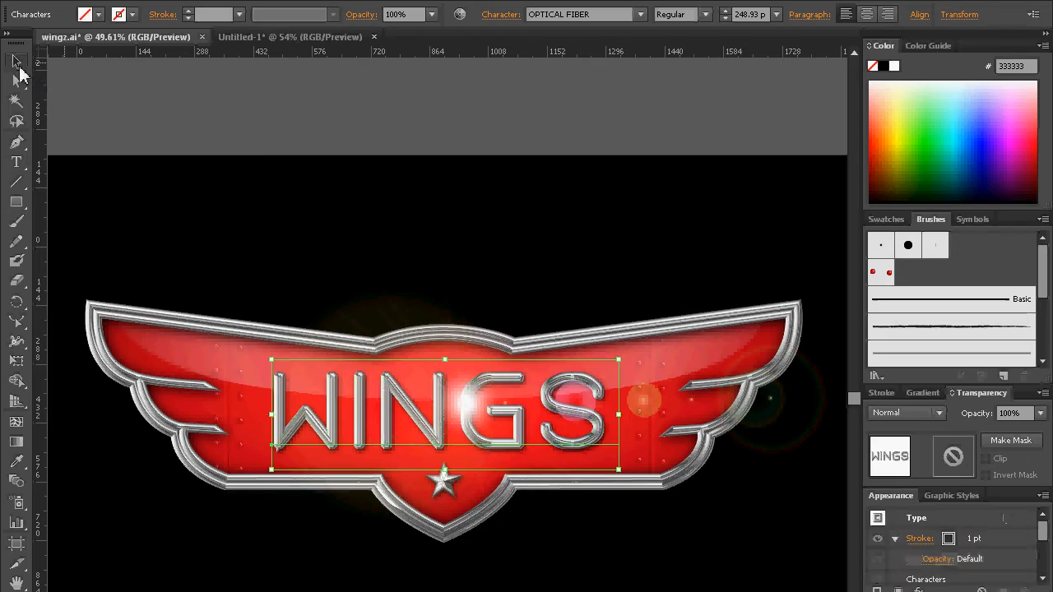
click(379, 104)
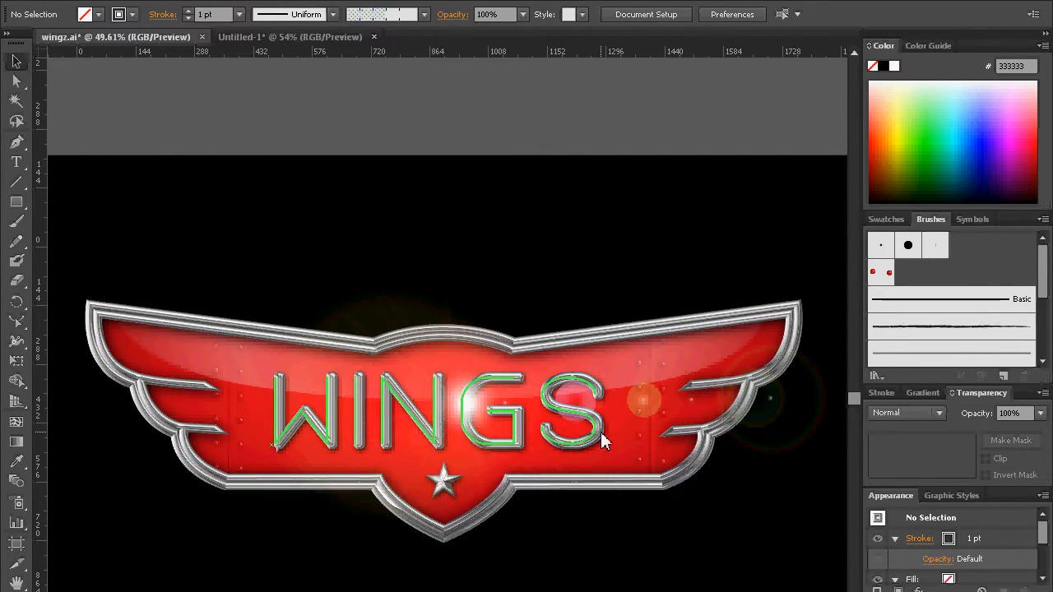
Step: Change the final letter of the logo text back to a capital Z
key(t)
drag(599, 428, 520, 415)
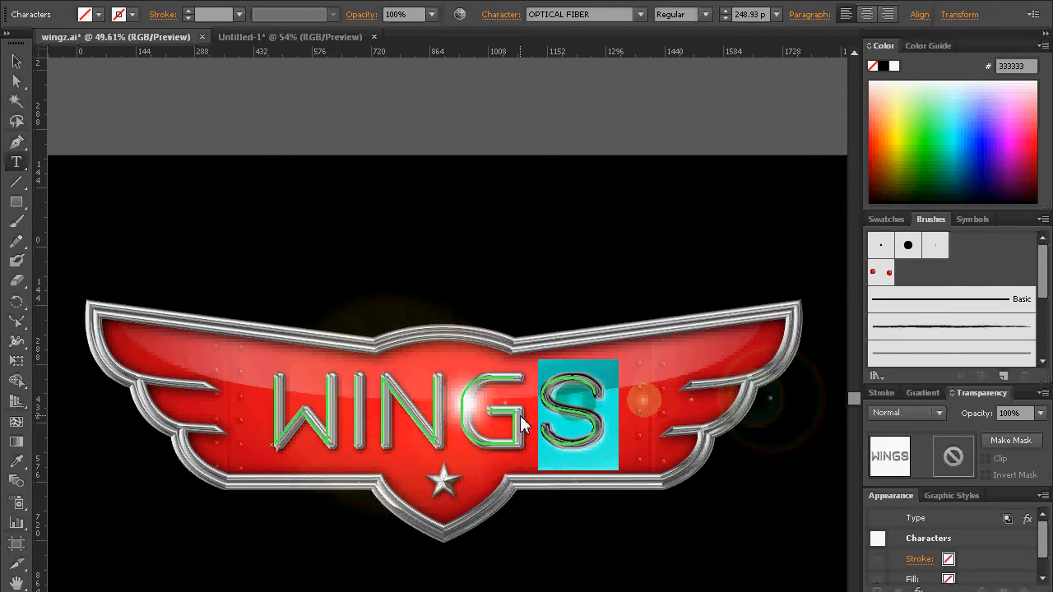
text(Z)
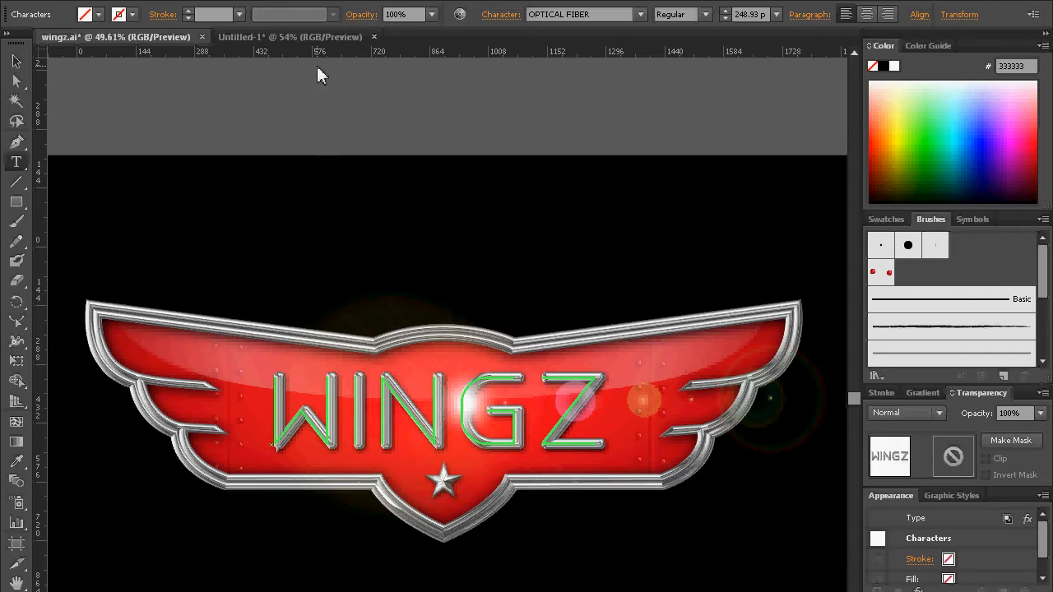
Step: Return to the Untitled-1 document and place guides at the PLANES badge's wing tips, centre line, arch corners, feather notches and bottom edges
click(302, 37)
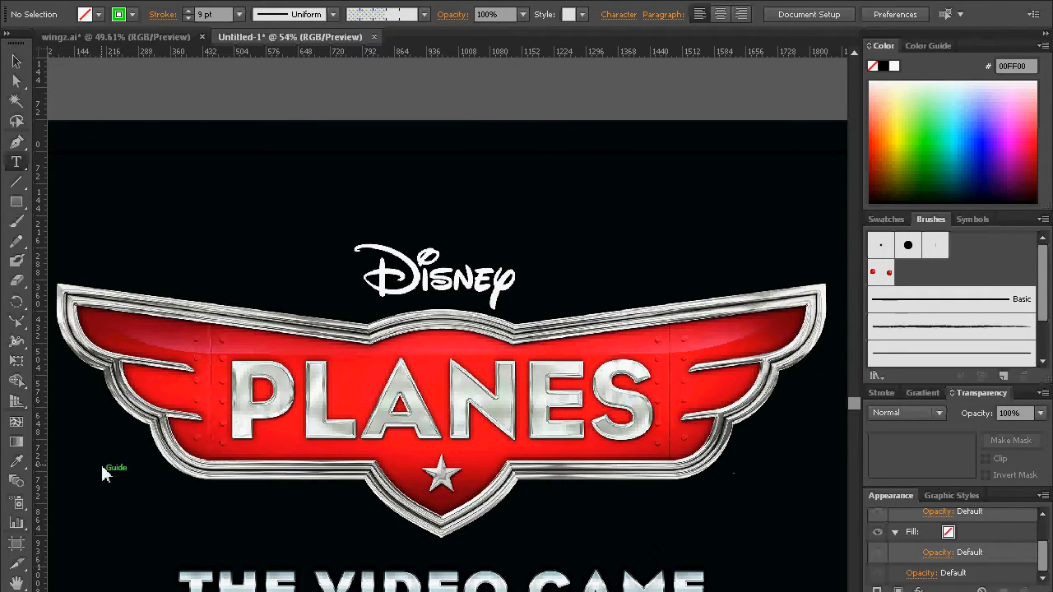
click(874, 308)
drag(424, 50, 368, 288)
drag(367, 288, 367, 288)
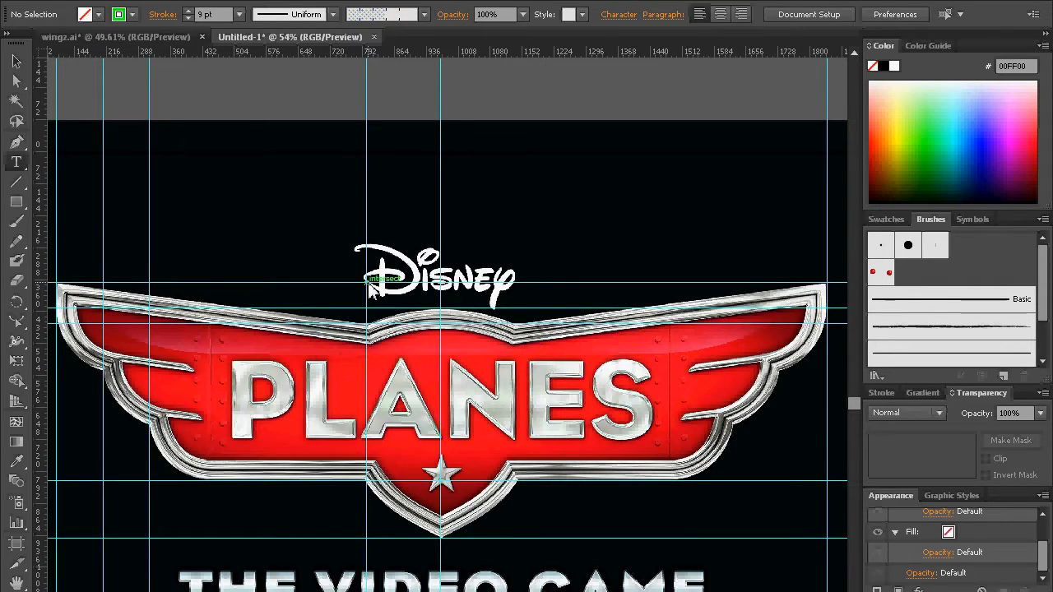
Step: Add horizontal guides through the left wing's two feather notches and a vertical guide where its straight lower edge begins
drag(315, 290, 403, 296)
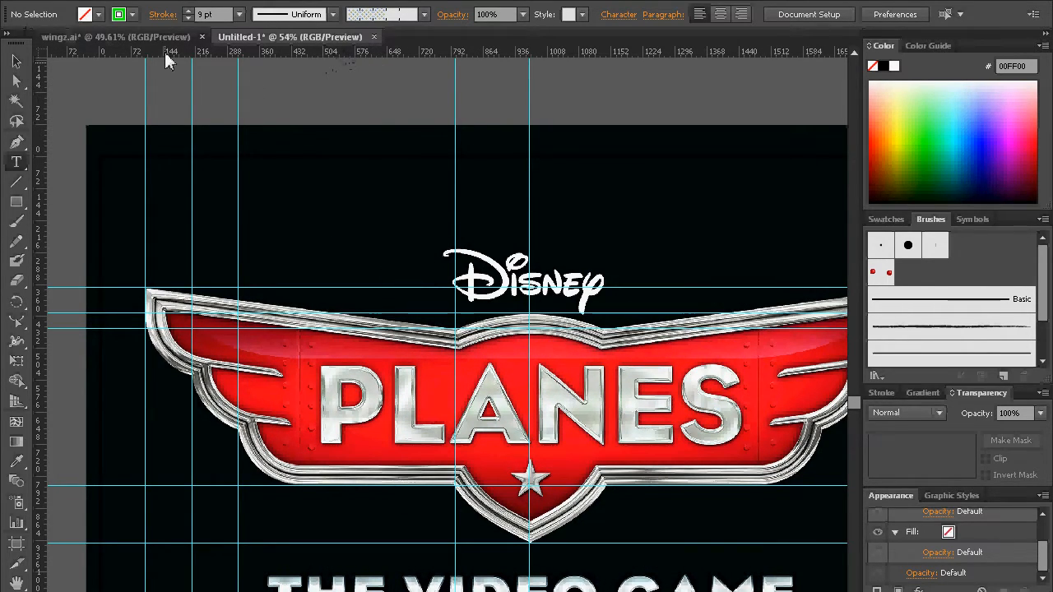
drag(376, 52, 196, 373)
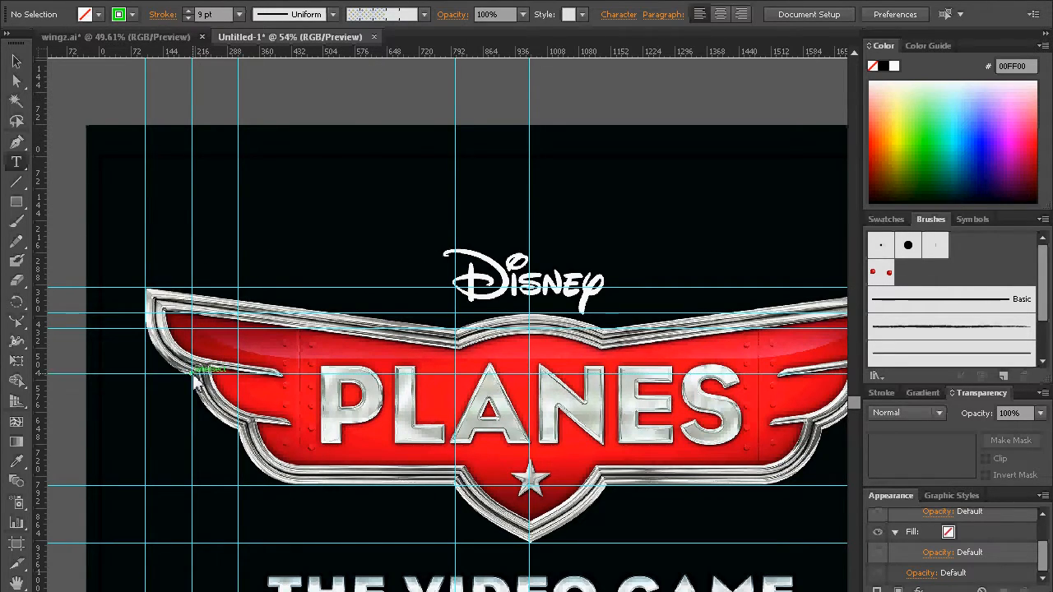
drag(379, 52, 241, 429)
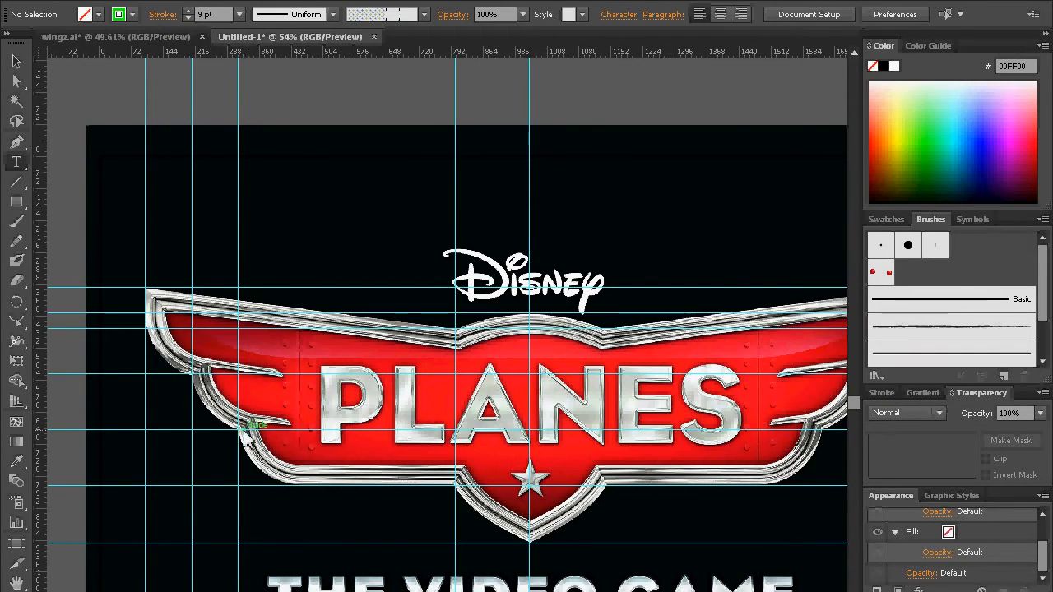
drag(39, 565, 297, 557)
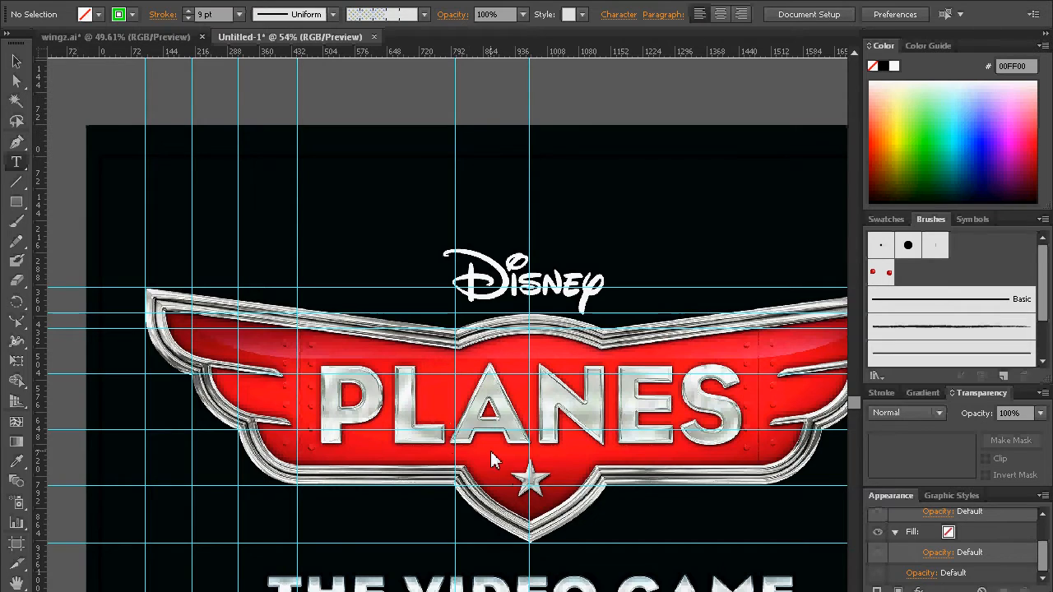
drag(681, 358, 638, 370)
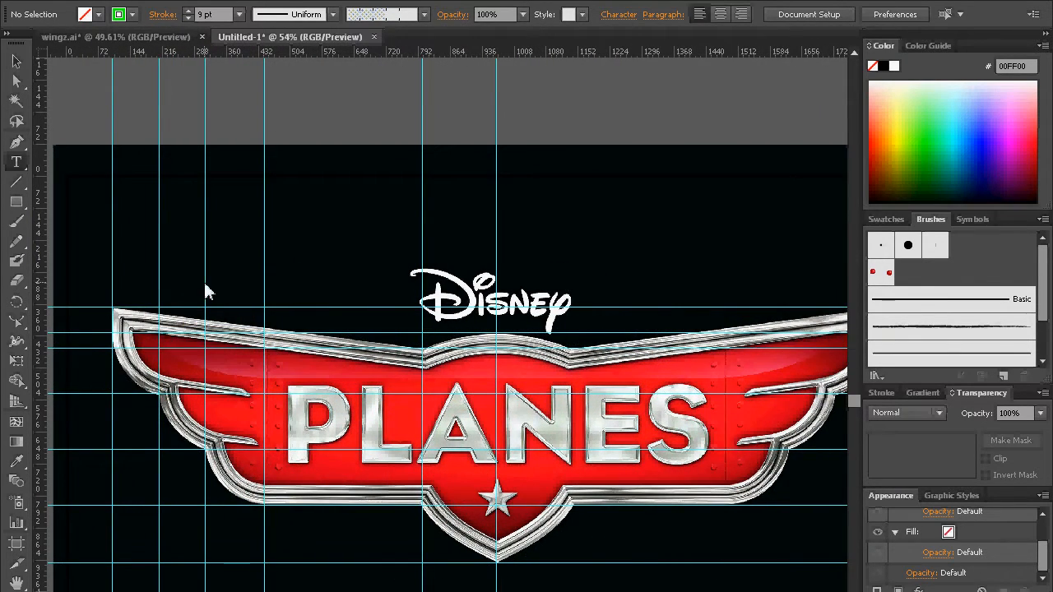
mouse_move(661, 408)
mouse_down()
mouse_move(506, 401)
mouse_move(650, 415)
mouse_up()
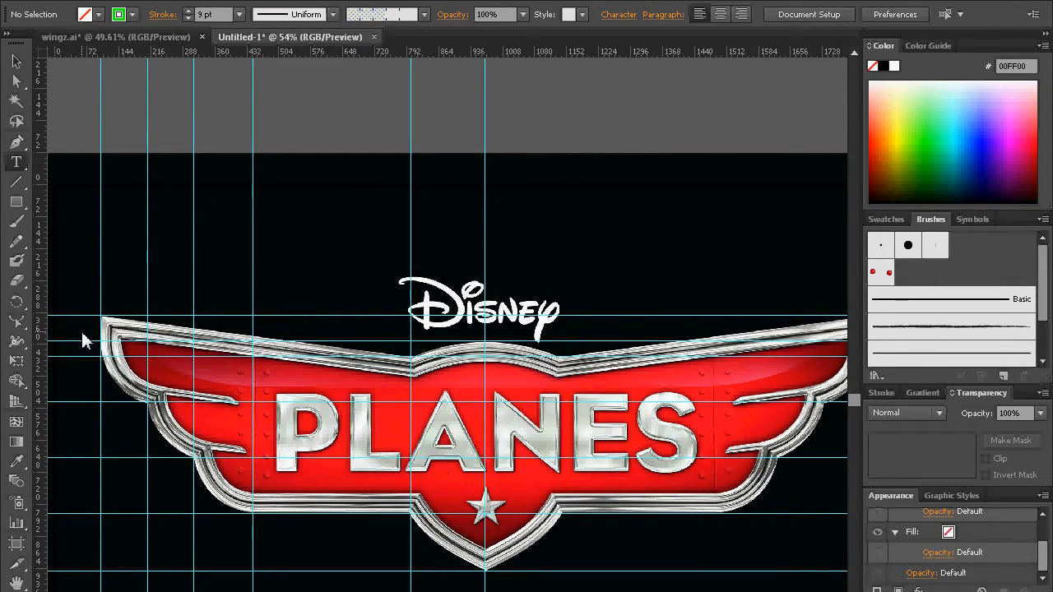
drag(495, 467, 476, 424)
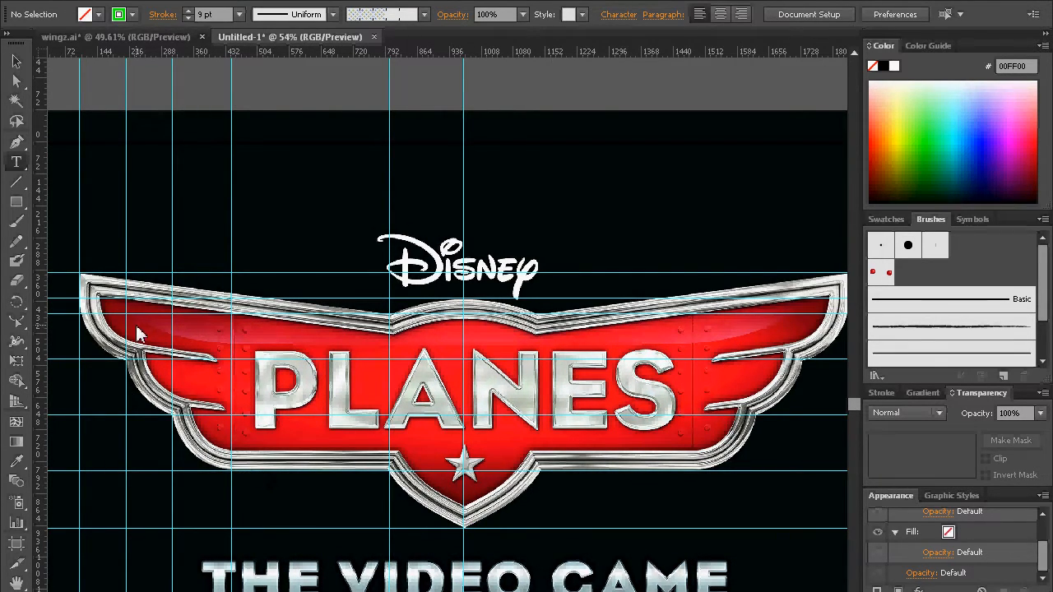
Step: Draw a straight-segment Pen path around the badge's left half, following the guide intersections from the top centre to the bottom point
drag(289, 368, 394, 370)
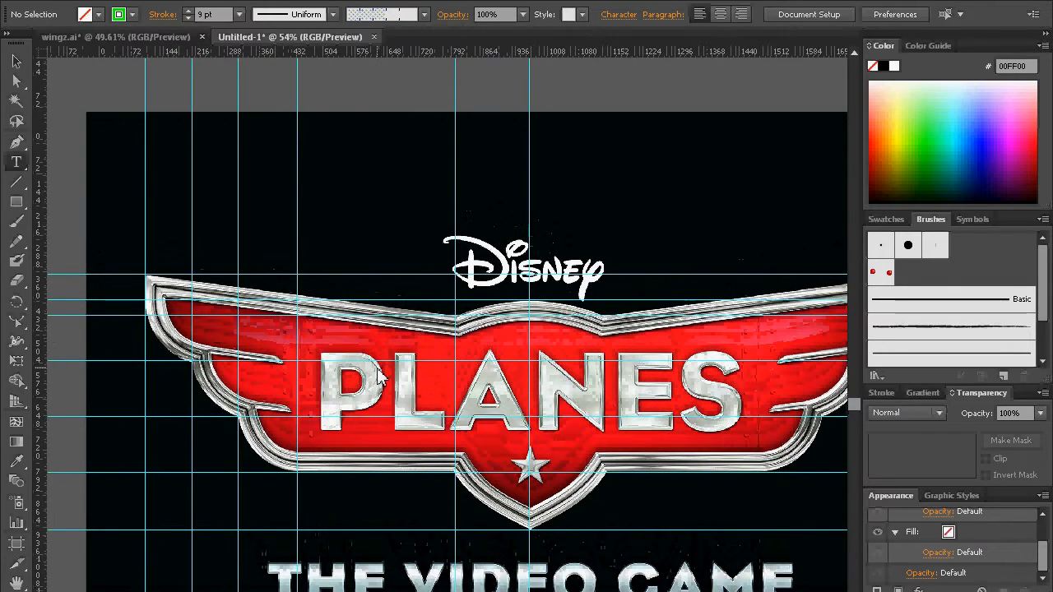
click(16, 143)
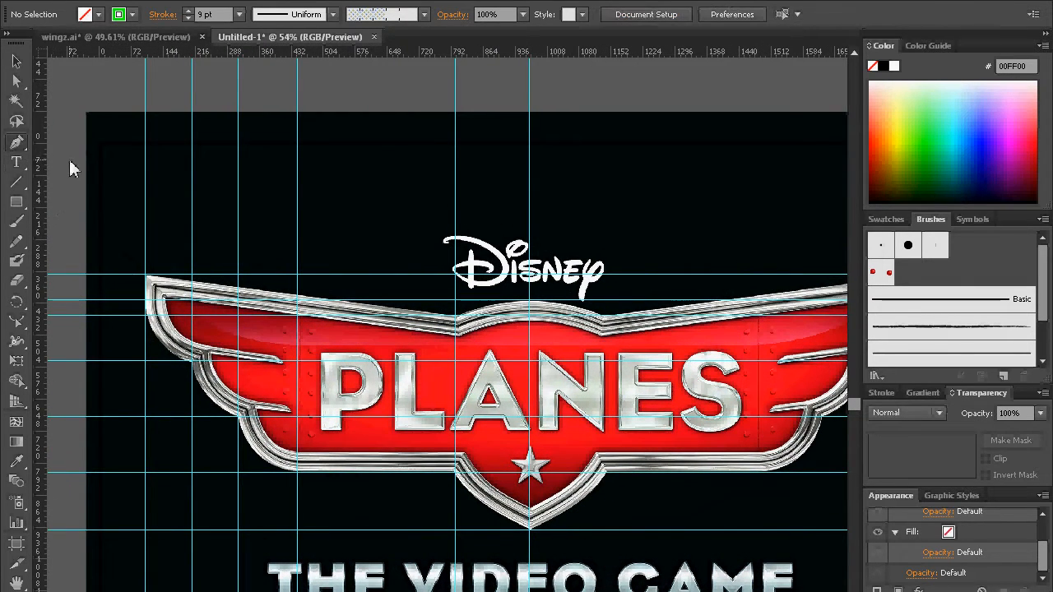
click(531, 308)
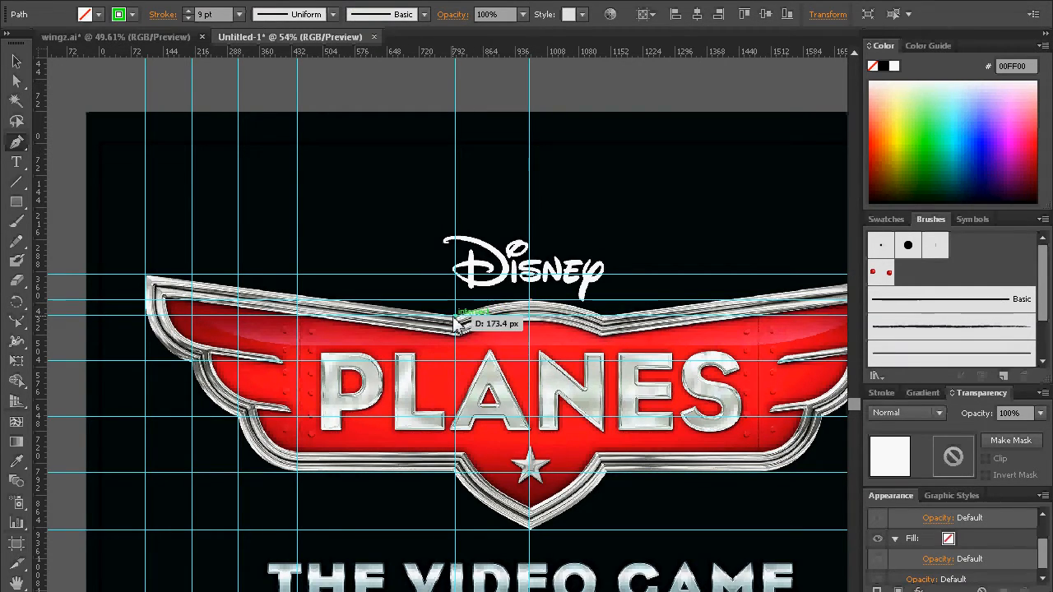
click(455, 313)
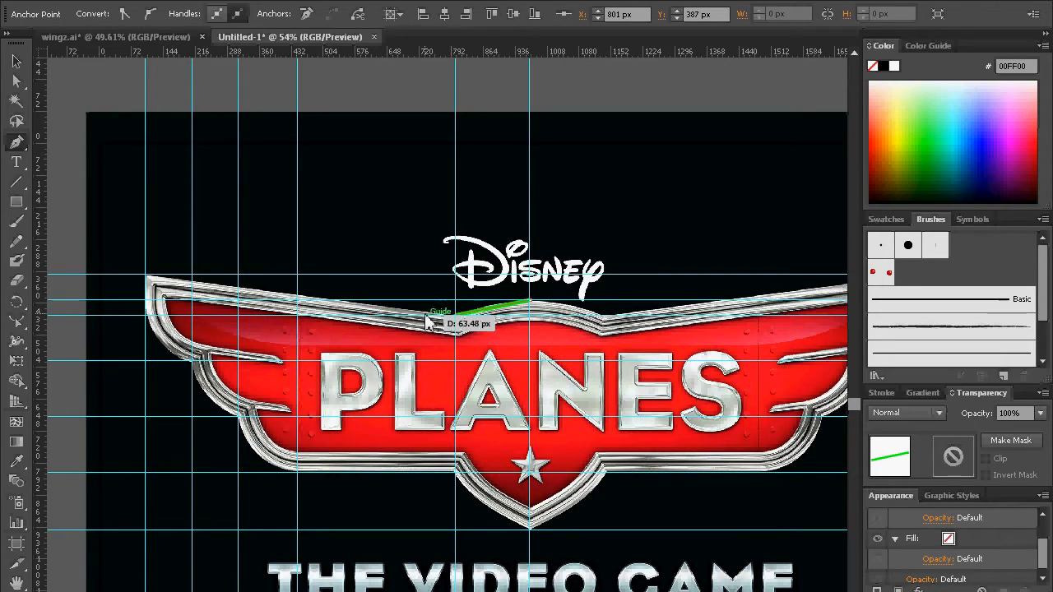
click(148, 277)
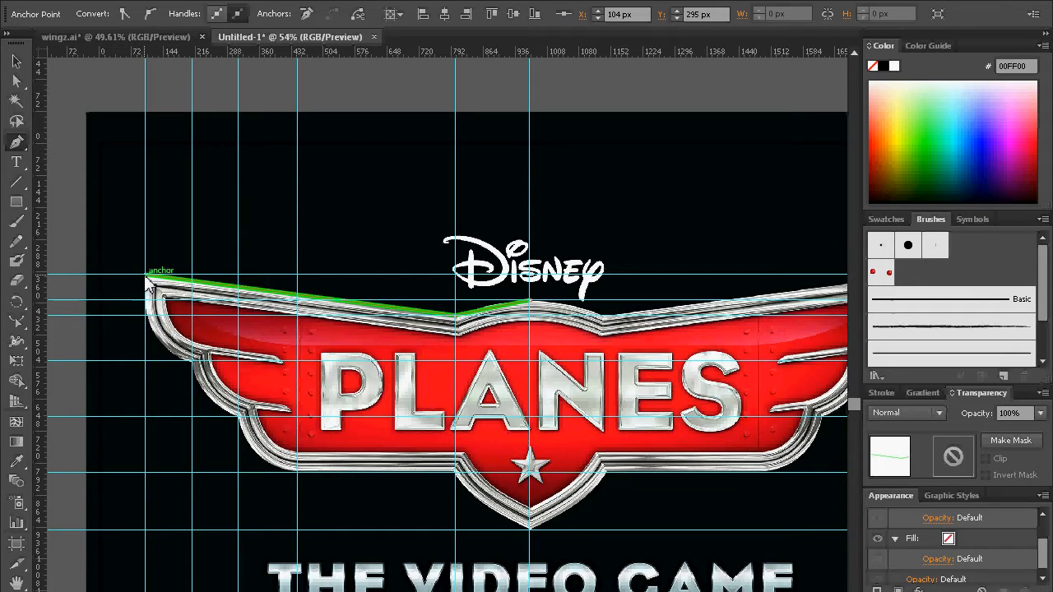
click(192, 360)
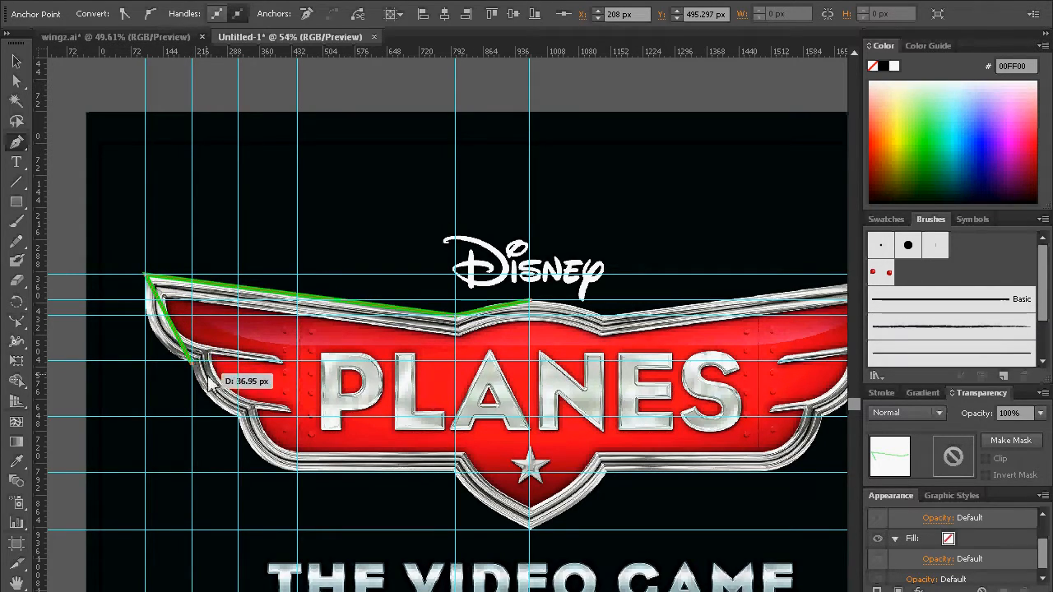
click(240, 415)
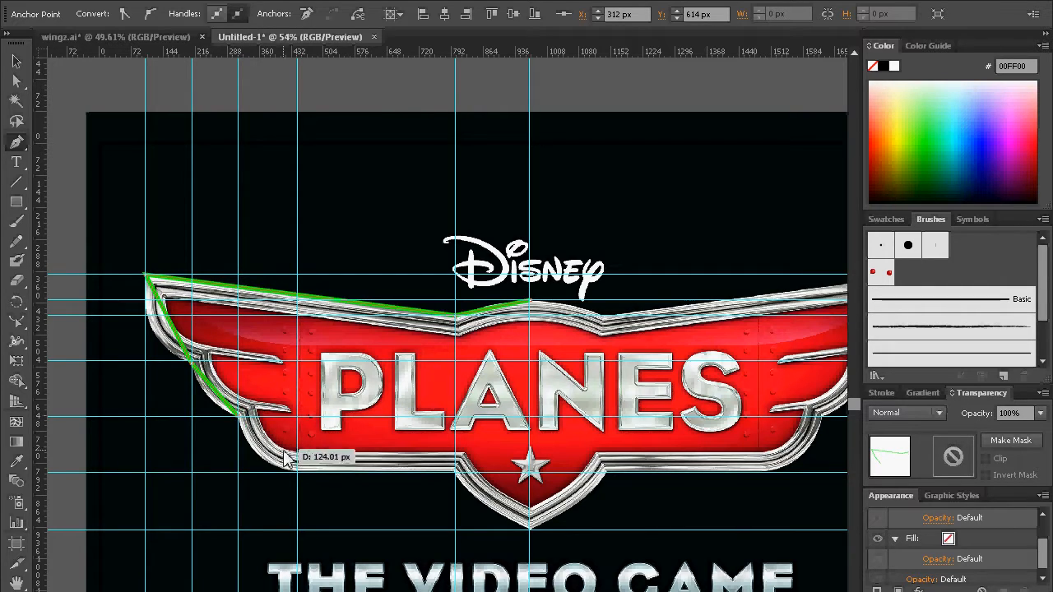
click(296, 472)
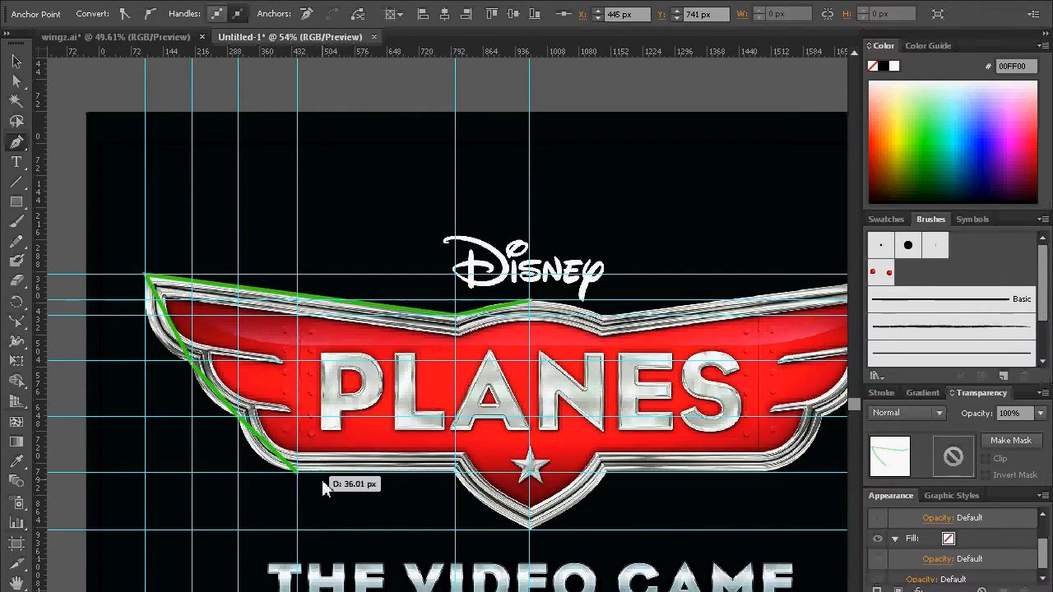
click(456, 472)
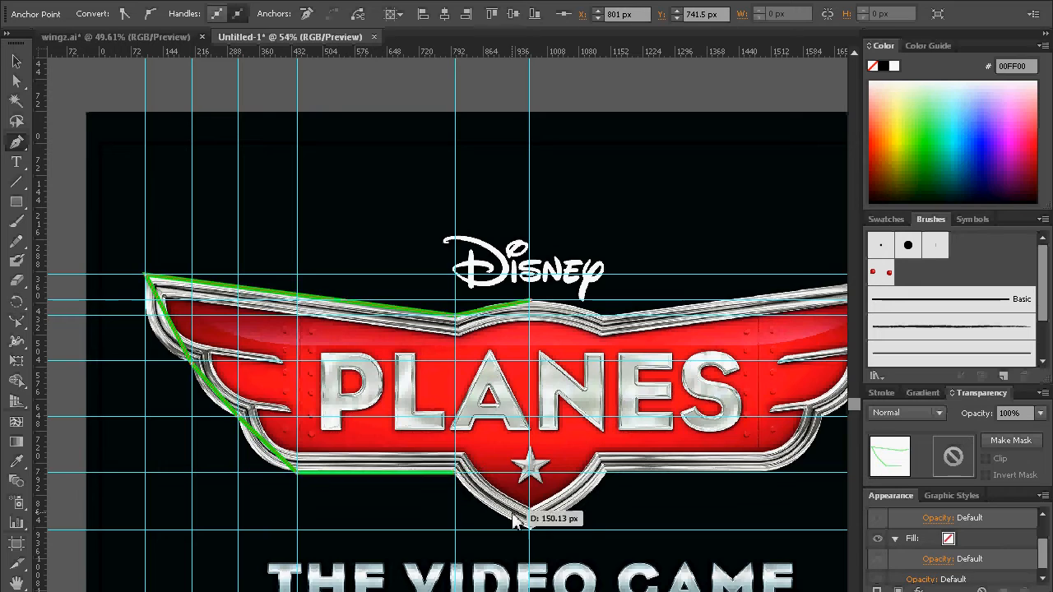
click(528, 529)
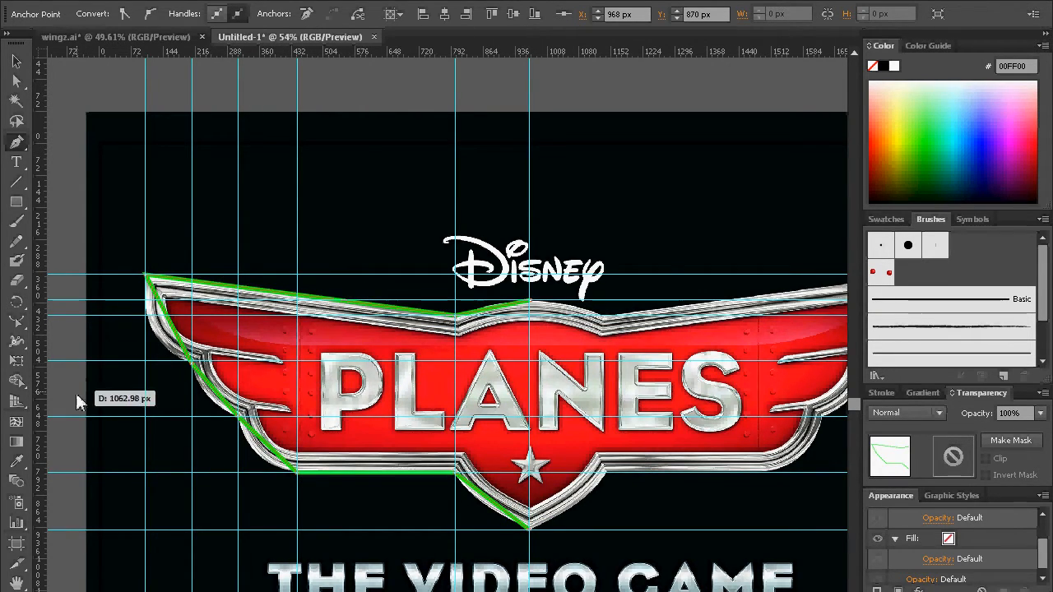
Step: Use the Reshape tool to bend the half outline's three feather segments, top arch and bottom point segment to the badge's curves
click(17, 321)
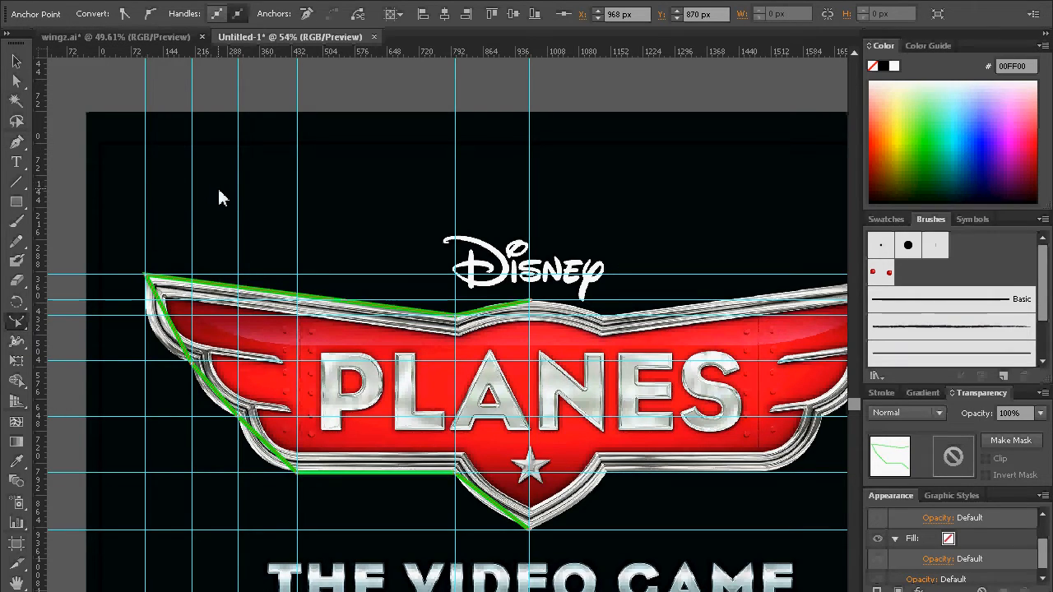
click(18, 324)
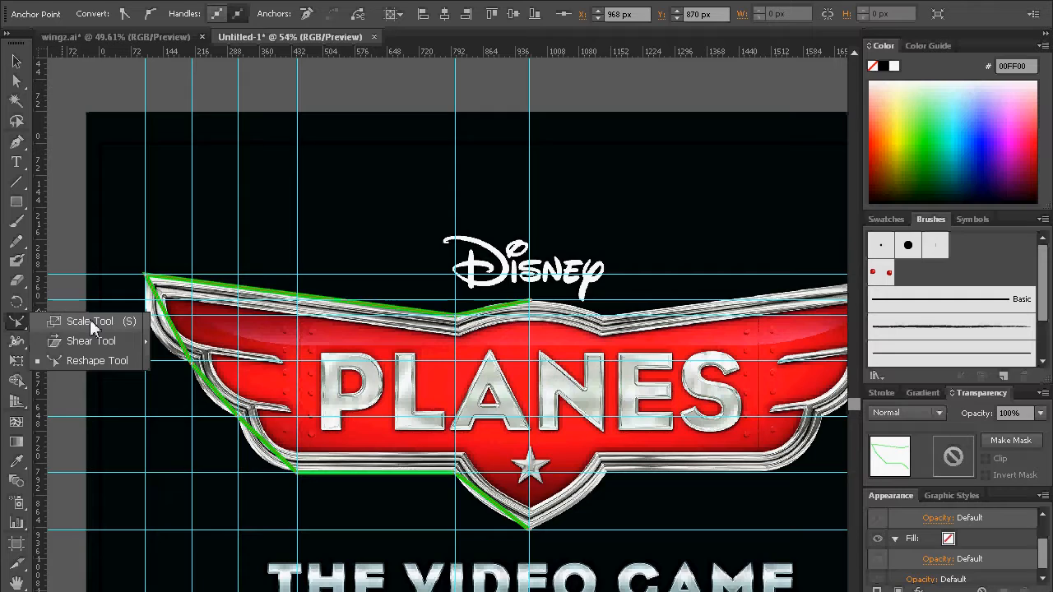
click(90, 319)
click(25, 329)
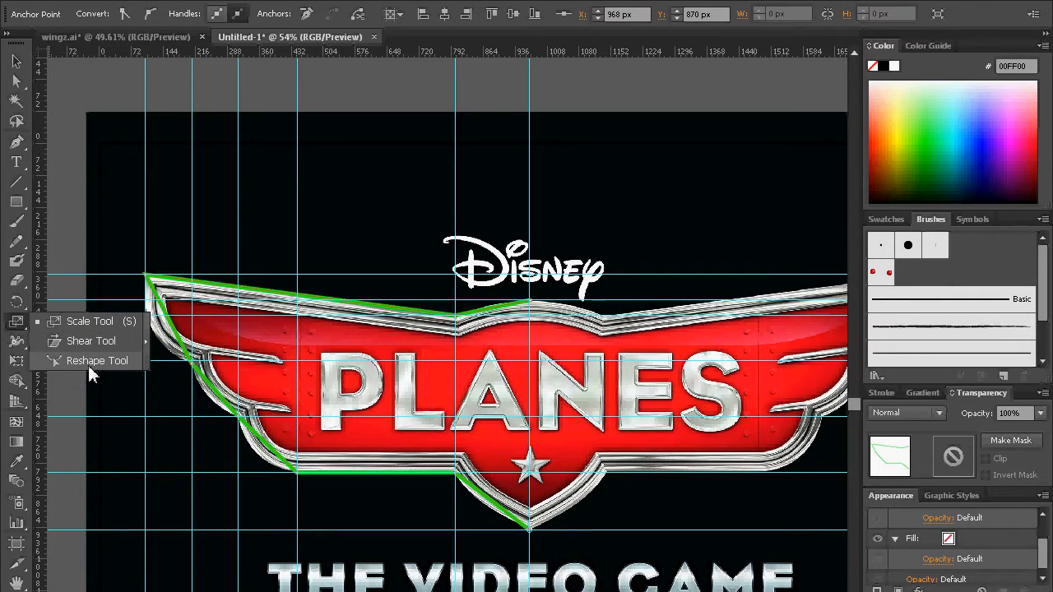
click(17, 325)
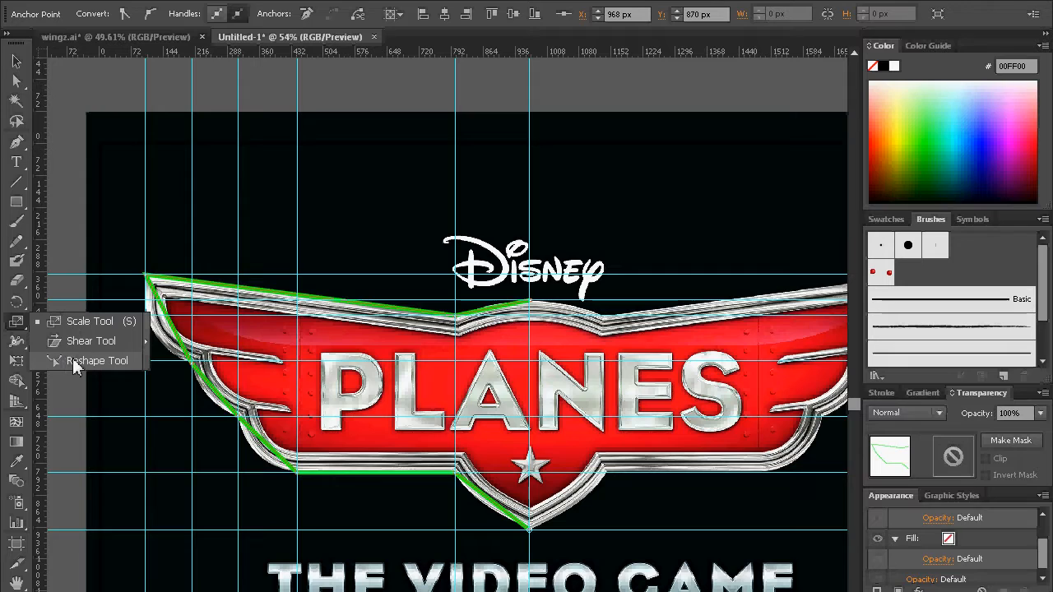
click(78, 362)
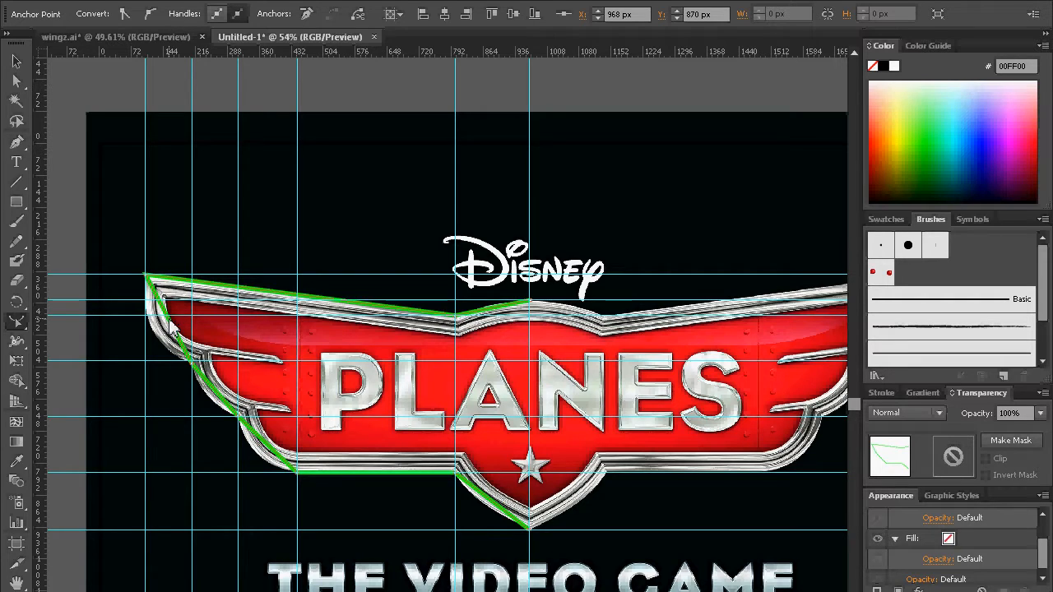
drag(171, 329, 153, 341)
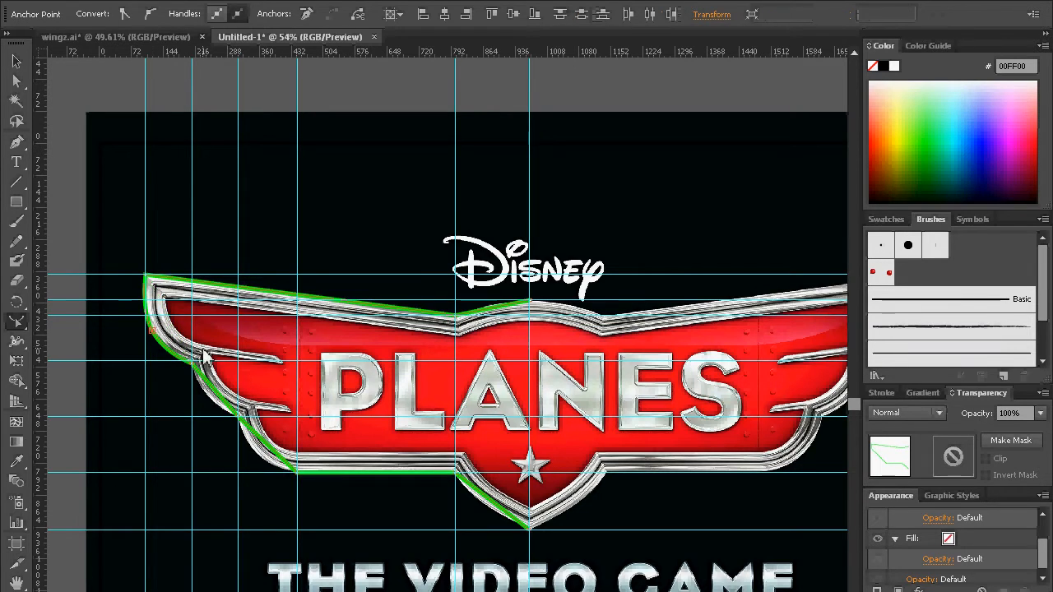
click(208, 397)
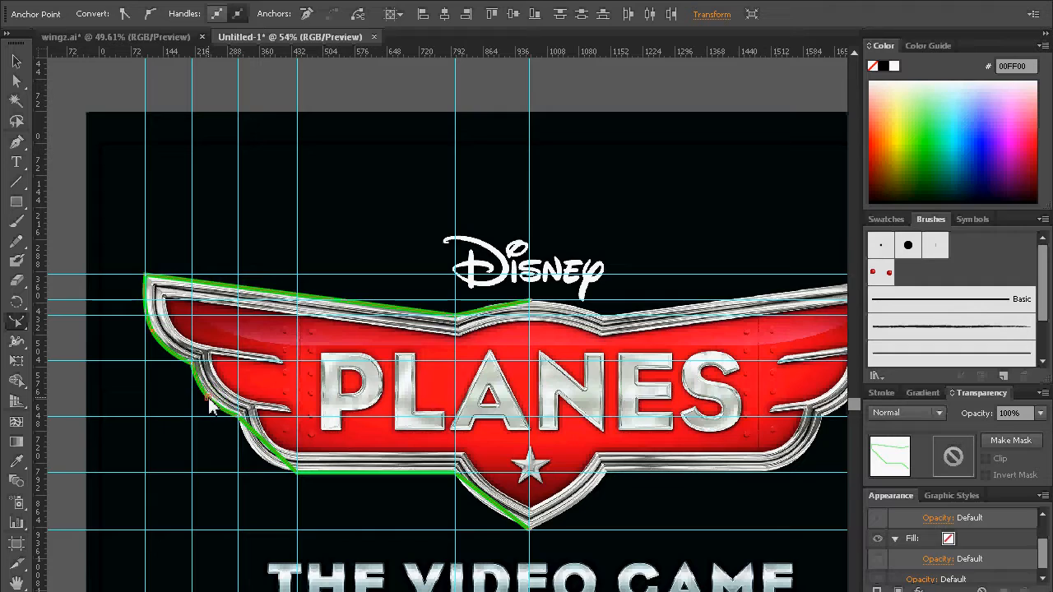
click(259, 460)
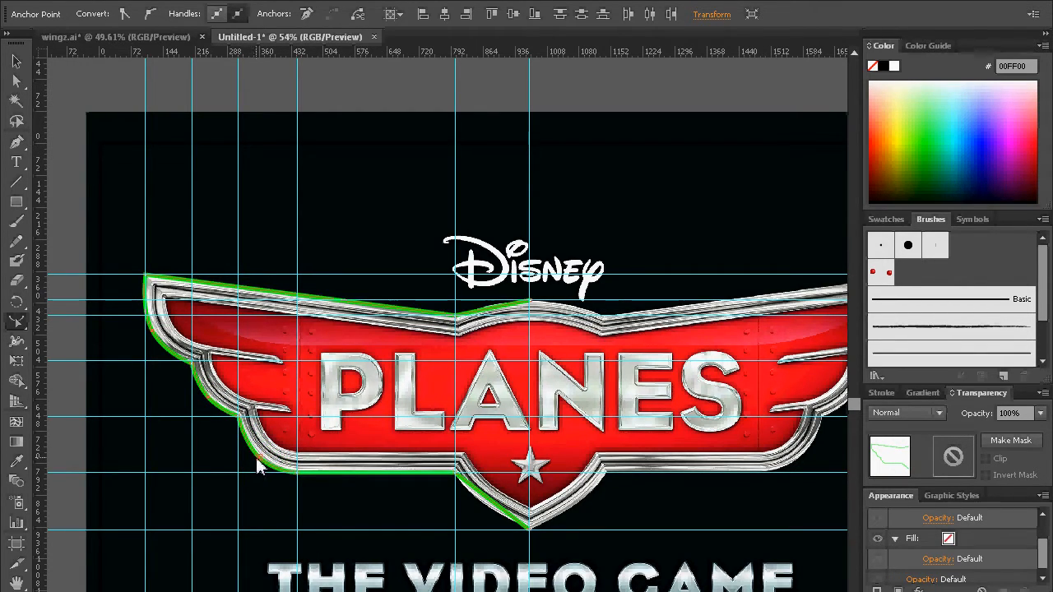
click(495, 303)
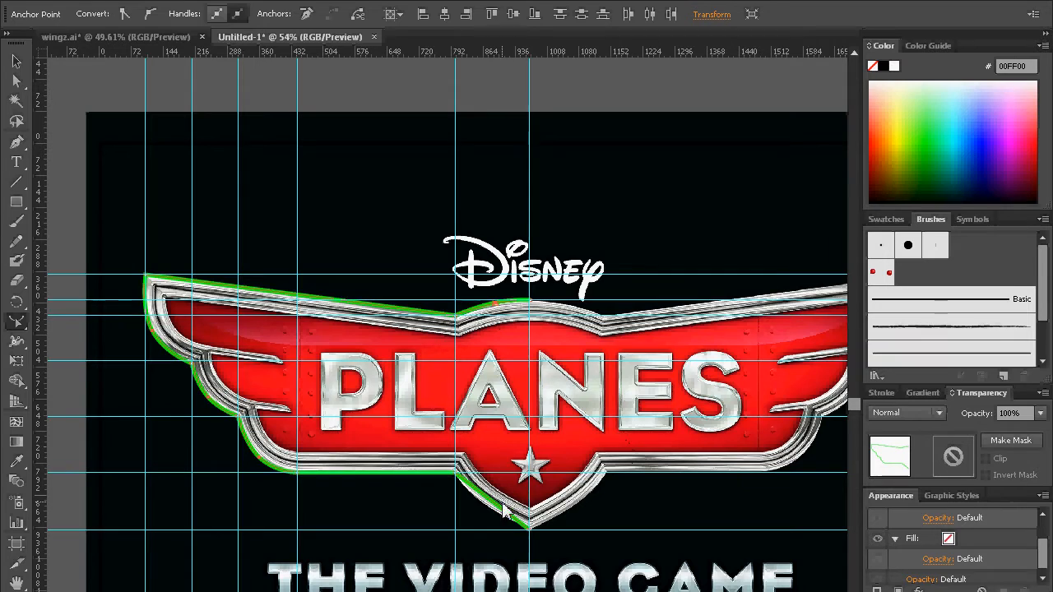
drag(485, 498, 480, 503)
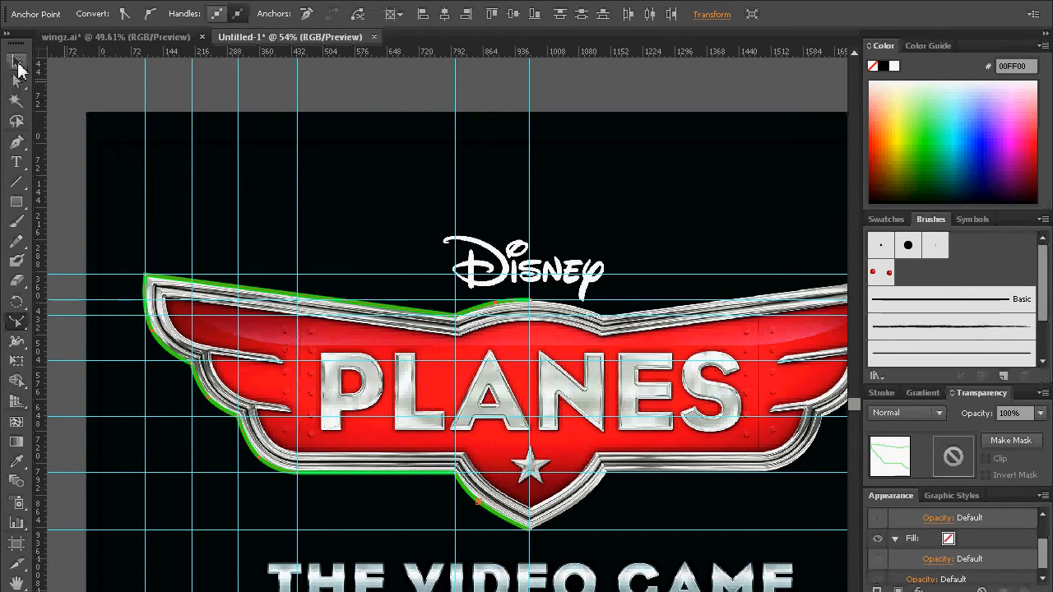
click(17, 61)
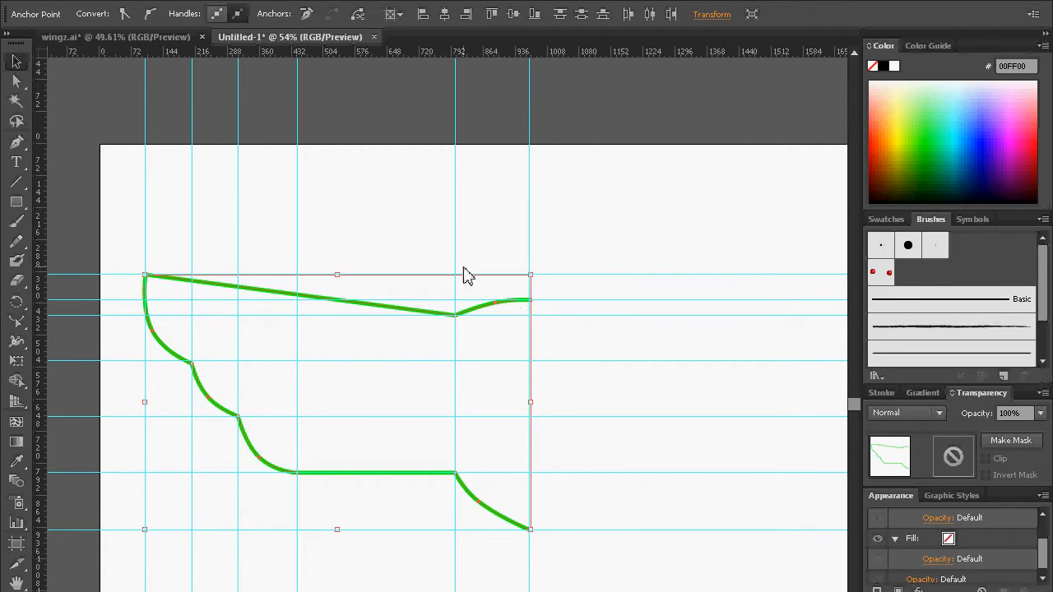
right_click(258, 296)
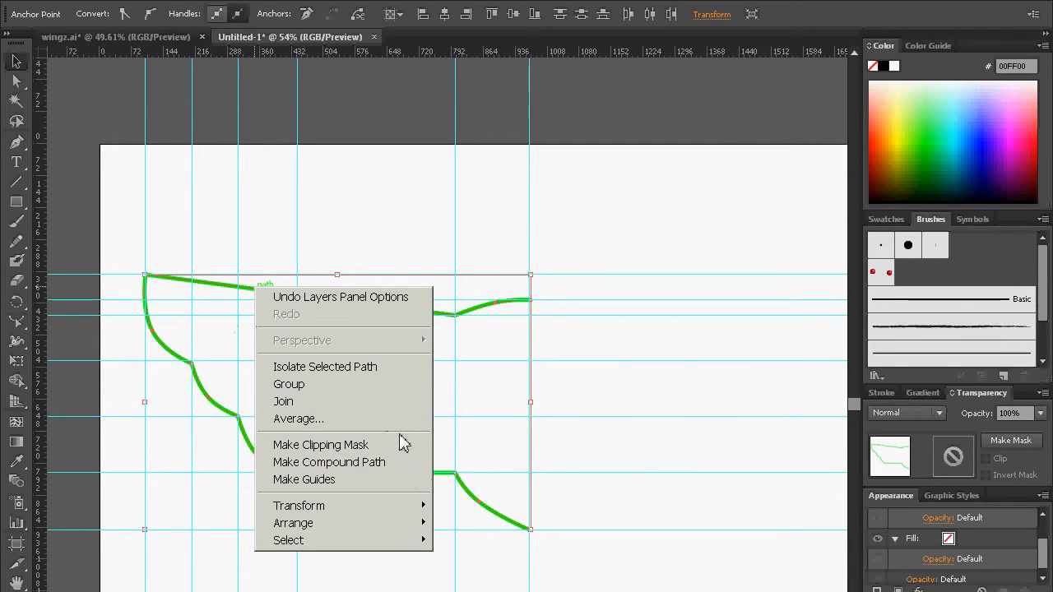
mouse_move(376, 515)
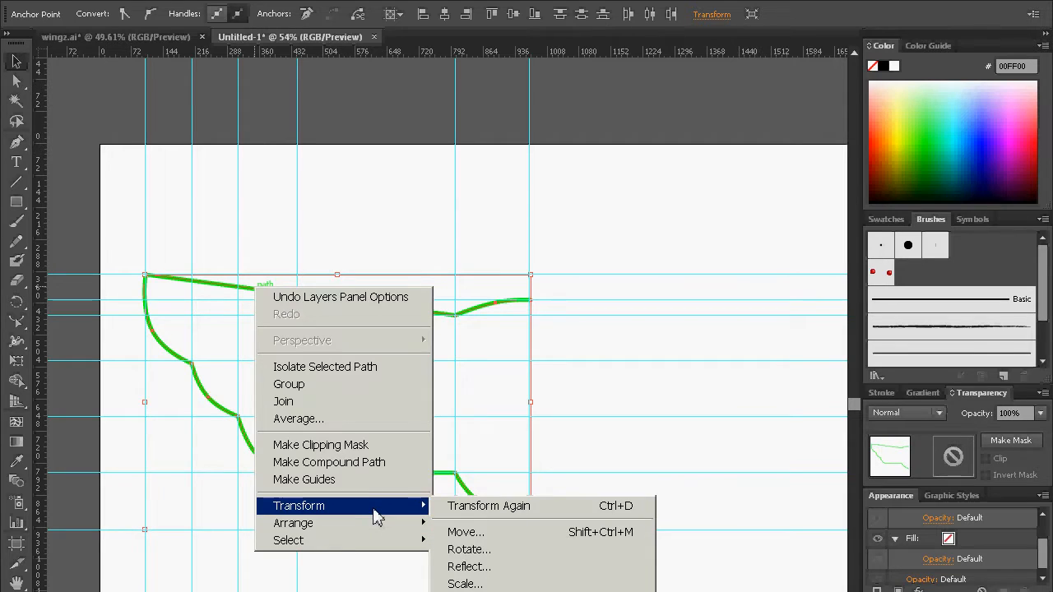
click(560, 567)
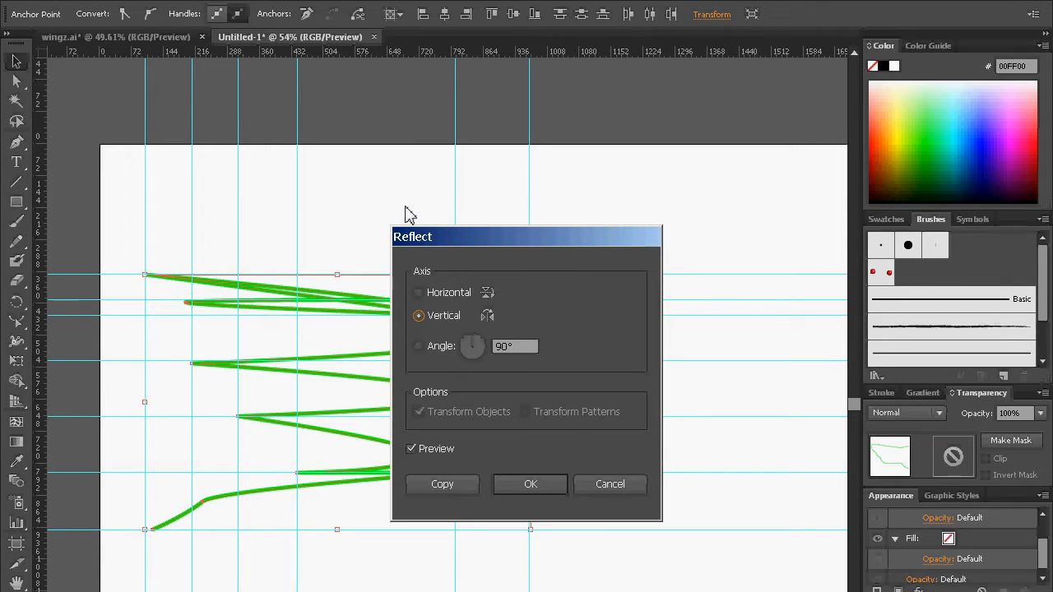
click(626, 493)
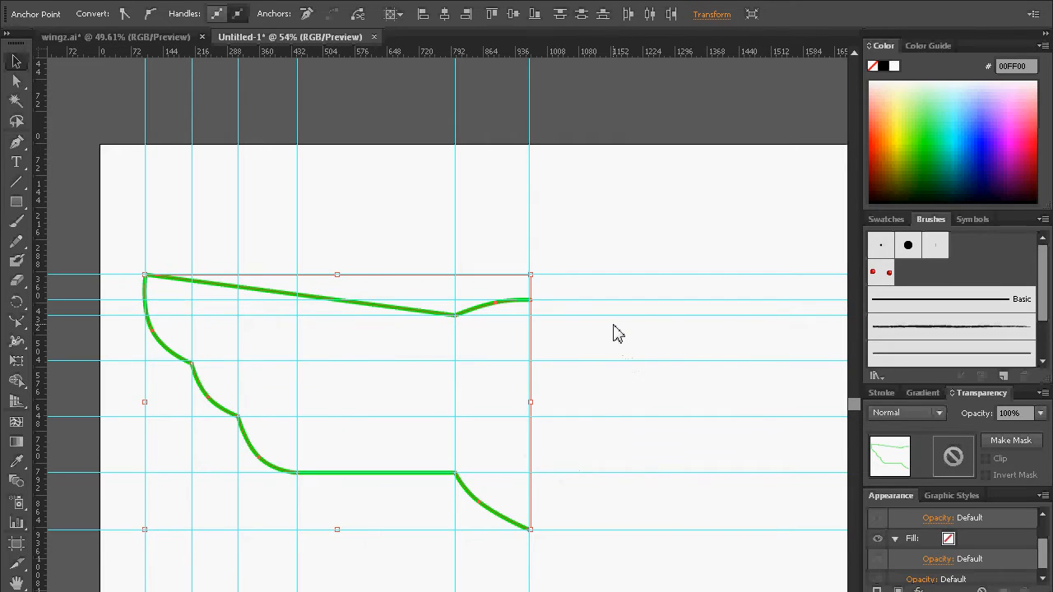
Step: Reflect a copy of the whole half outline across the vertical axis and move it against the centre guide to complete the badge shape
click(554, 333)
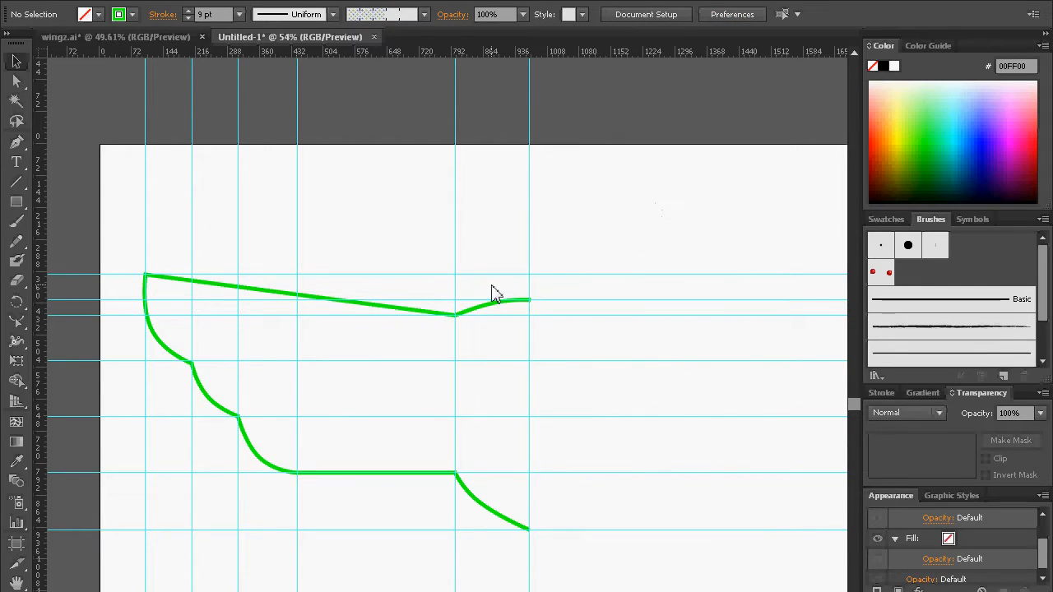
click(423, 313)
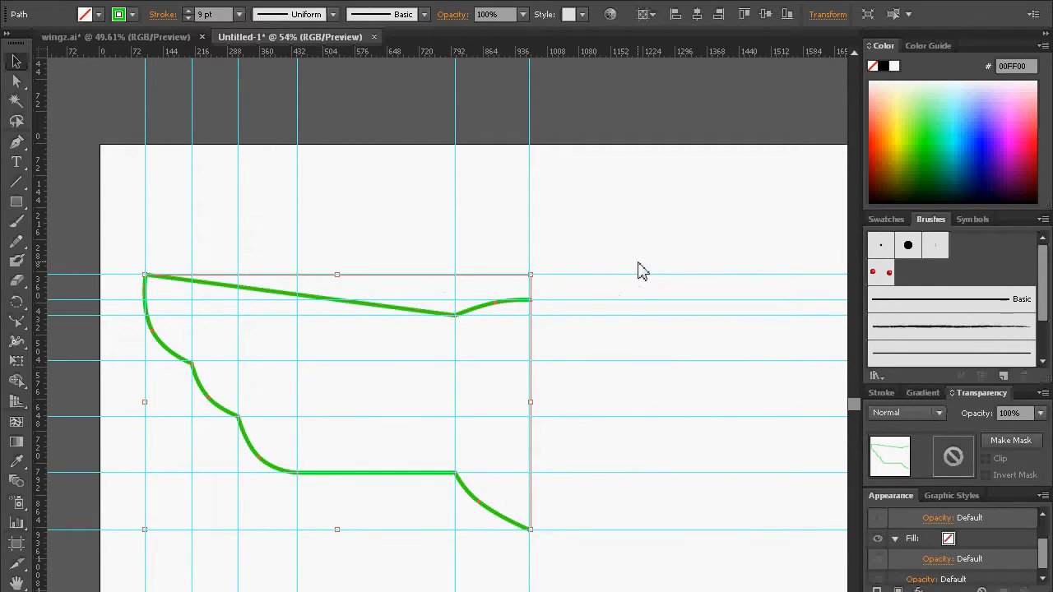
right_click(401, 313)
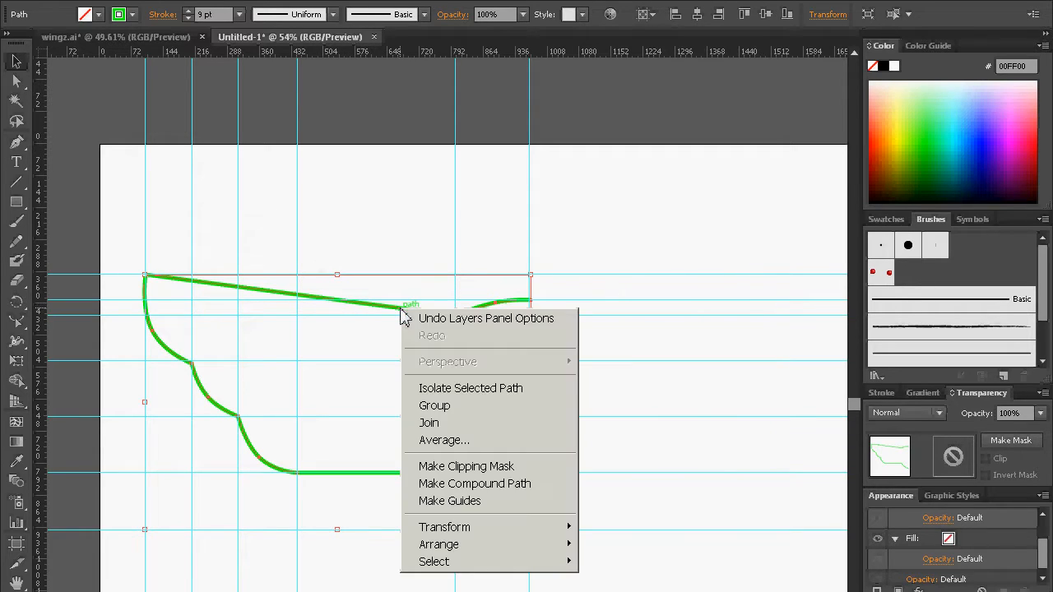
mouse_move(505, 534)
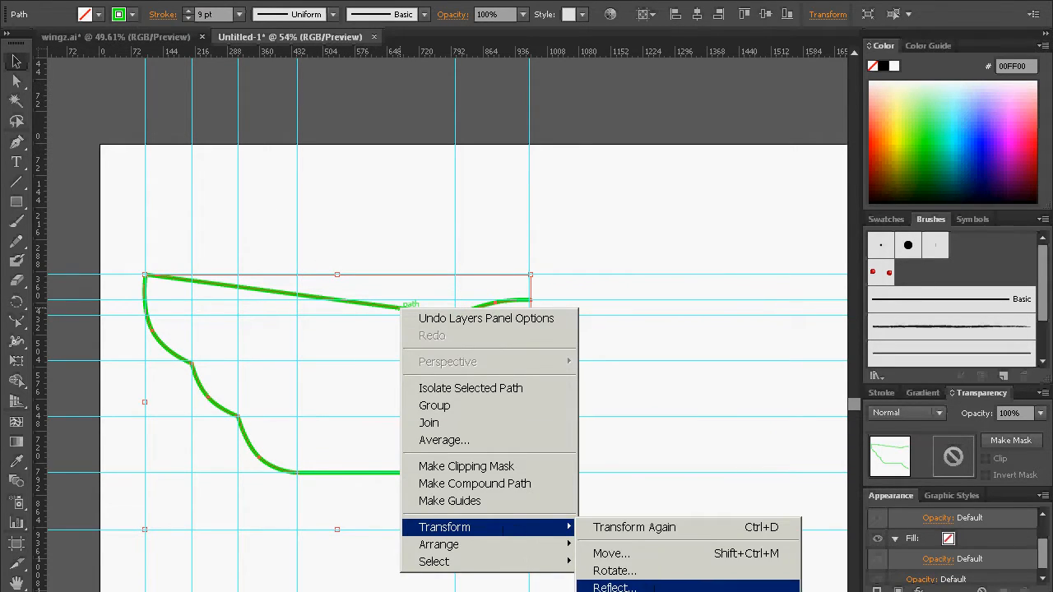
click(612, 587)
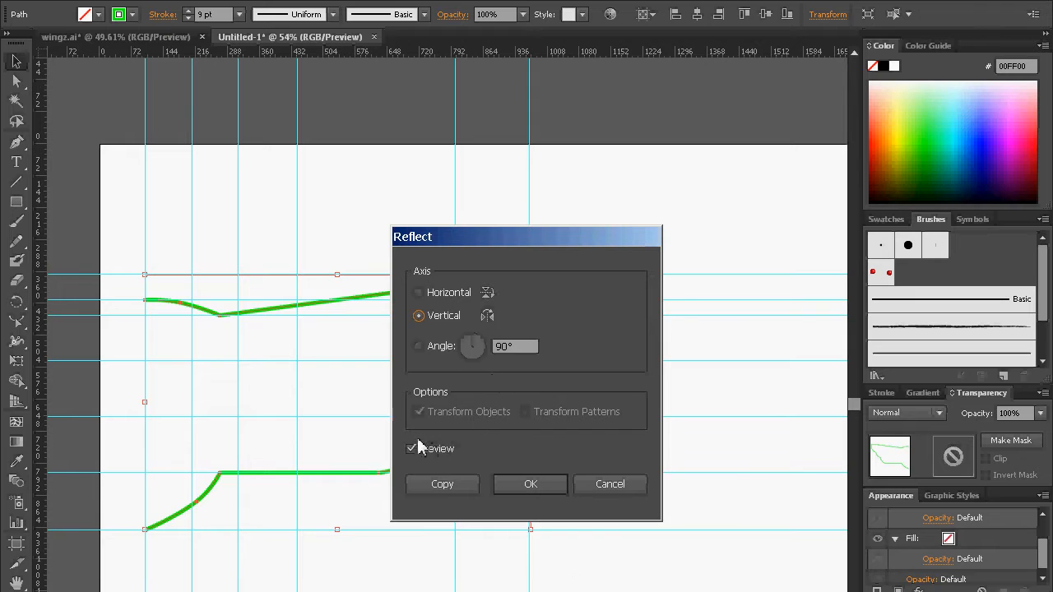
drag(499, 244, 741, 193)
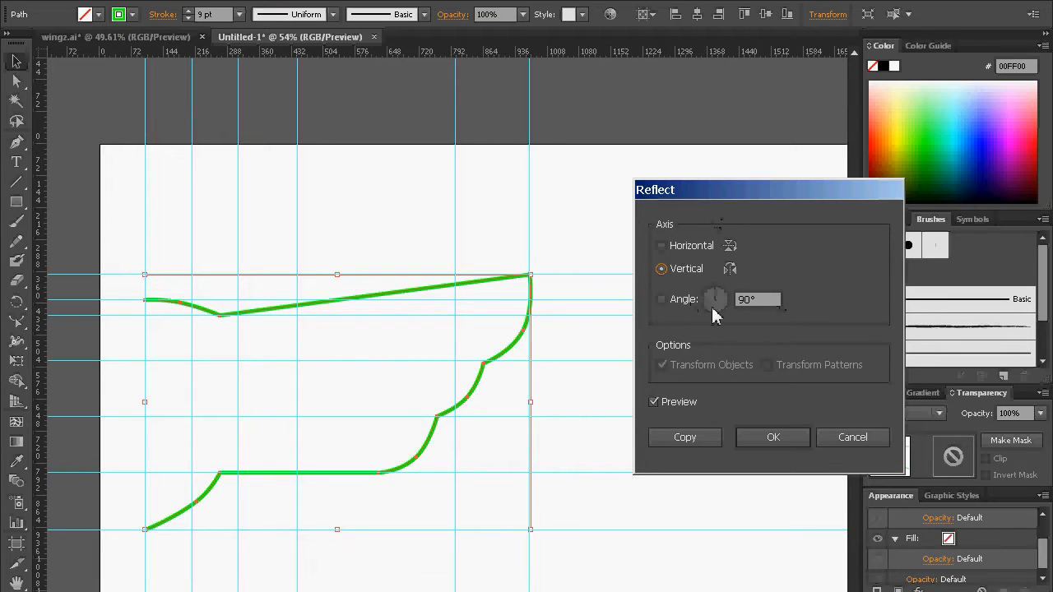
click(682, 439)
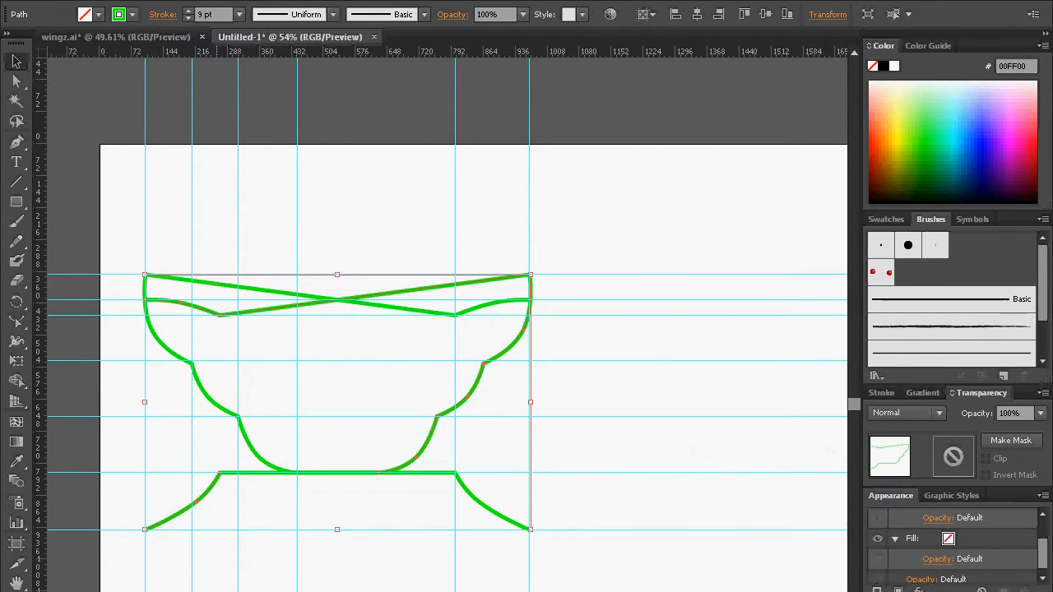
click(367, 518)
drag(147, 532, 531, 541)
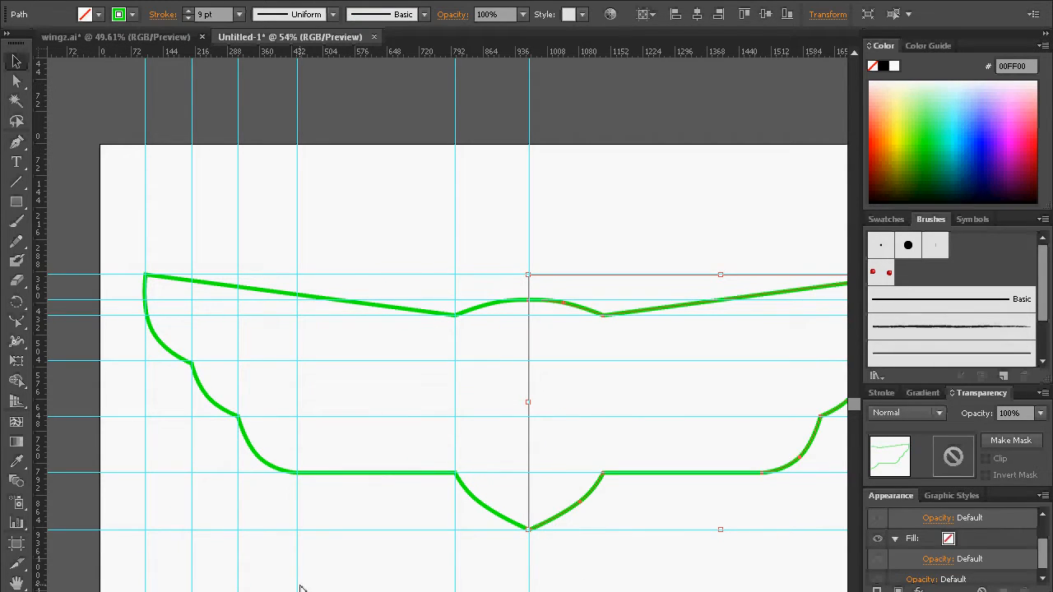
Step: Select the two meeting end anchors at the badge's bottom point, join them and average them on both axes
key(z)
drag(550, 506, 517, 560)
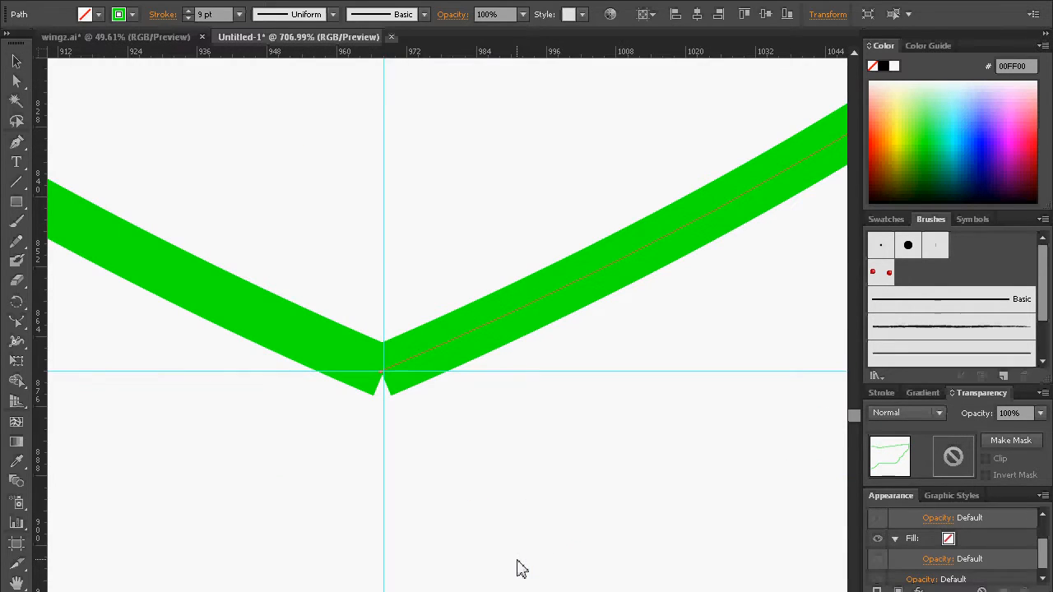
click(18, 82)
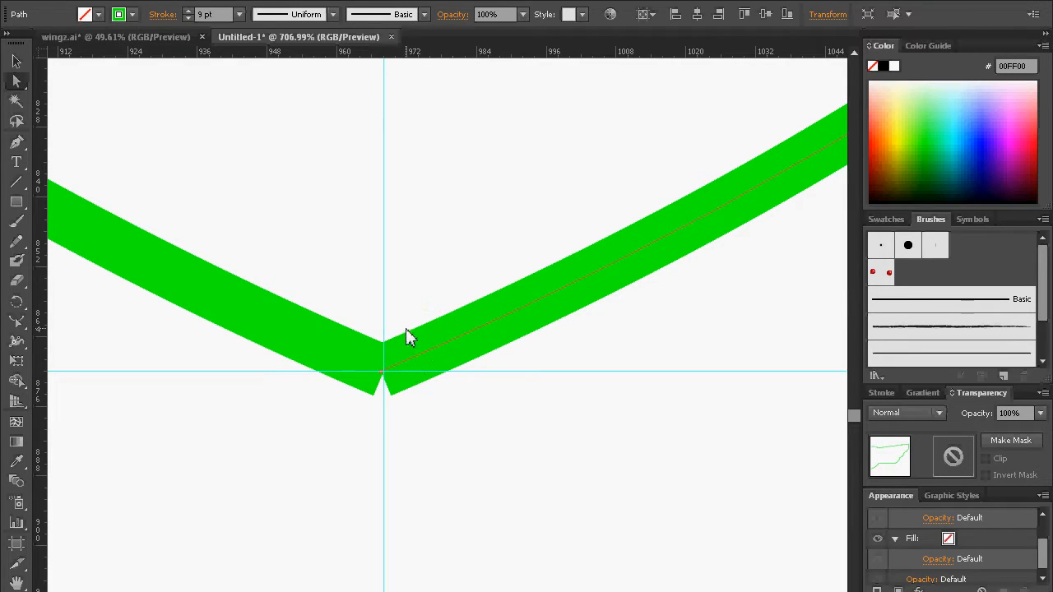
drag(465, 490, 380, 366)
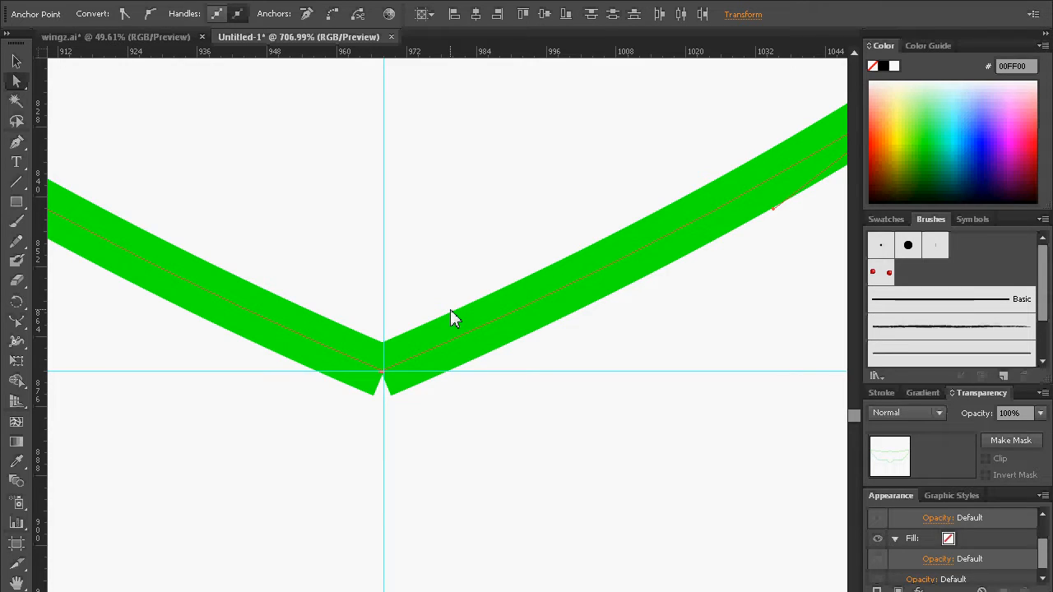
key(ctrl+j)
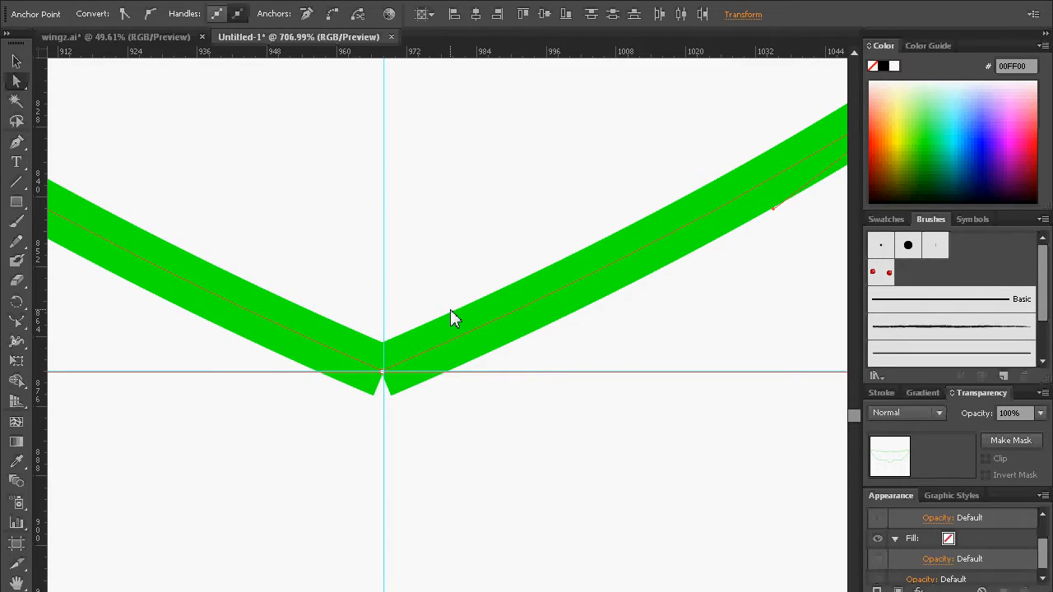
key(ctrl+alt+j)
drag(88, 2, 636, 299)
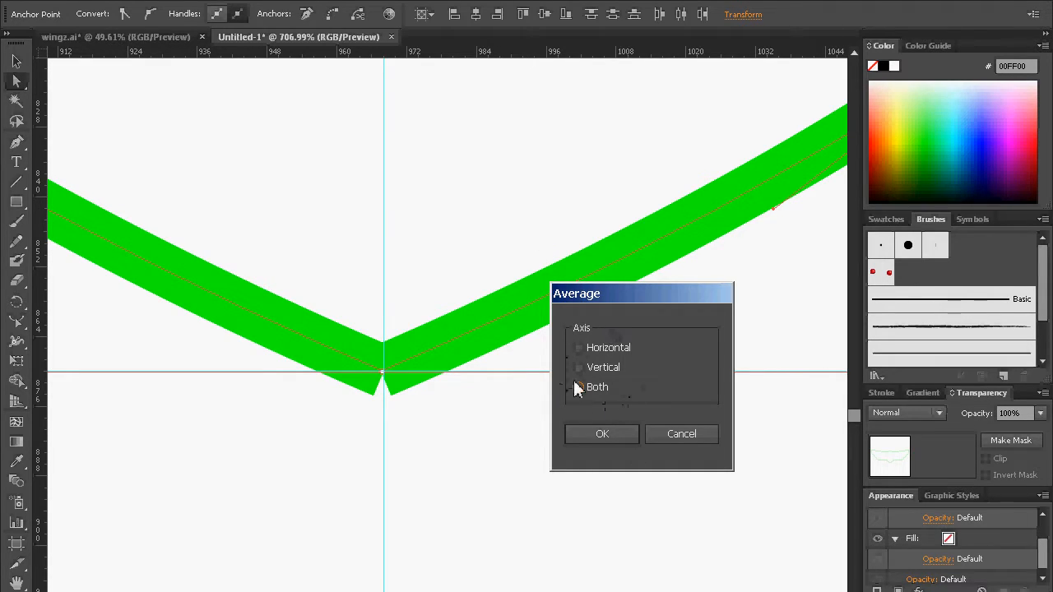
click(602, 434)
Step: Select the two meeting end anchors at the centre of the badge's top arch and join them, averaging on both axes
scroll(473, 247, up, 3)
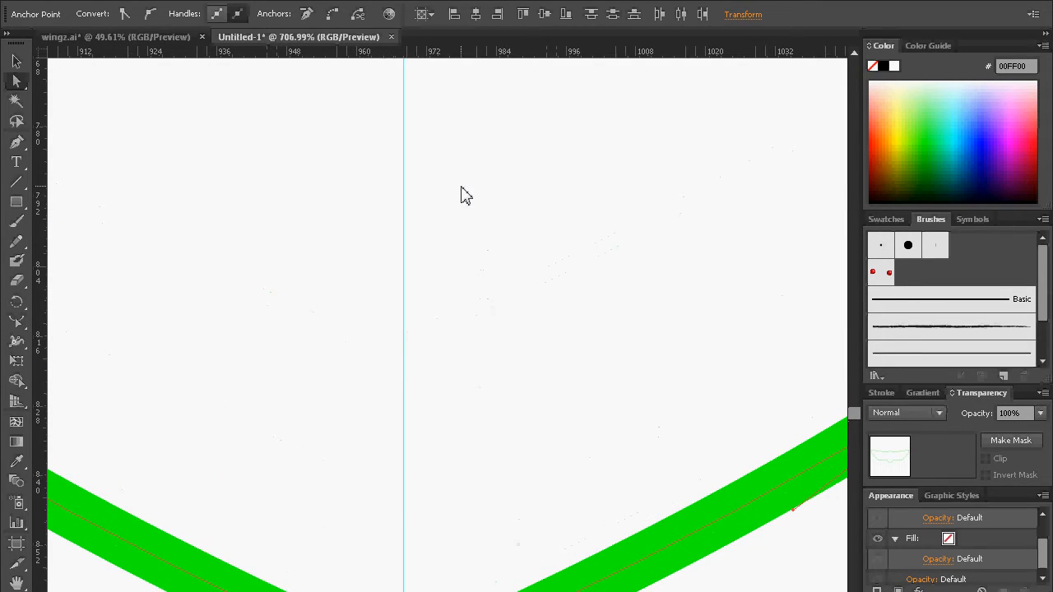
key(ctrl+minus)
key(ctrl+minus)
key(ctrl+minus)
key(ctrl+minus)
key(ctrl+minus)
key(ctrl+minus)
key(ctrl+minus)
key(ctrl+minus)
key(ctrl+minus)
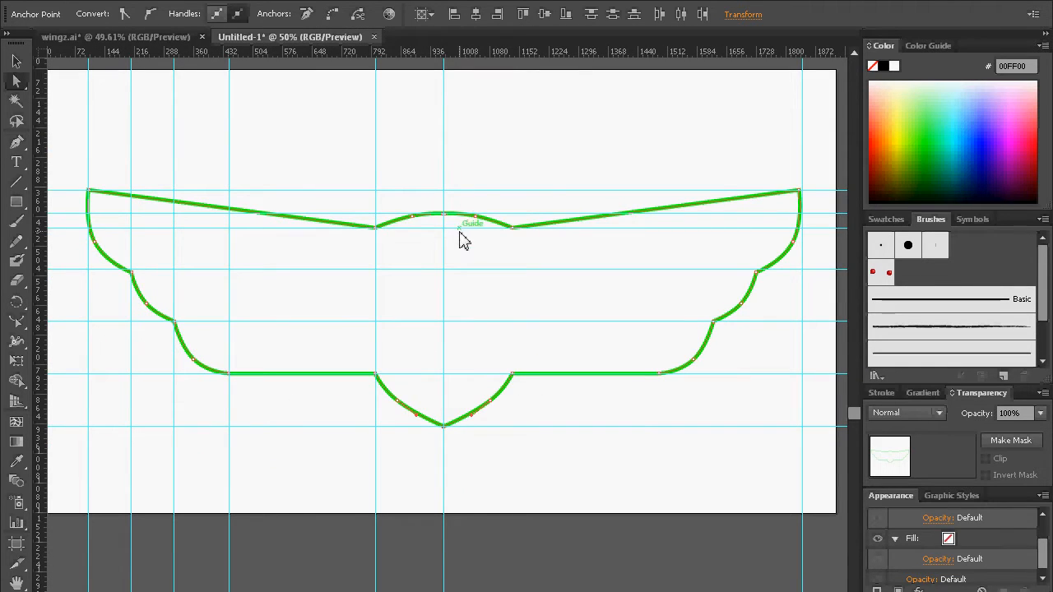
scroll(455, 231, left, 2)
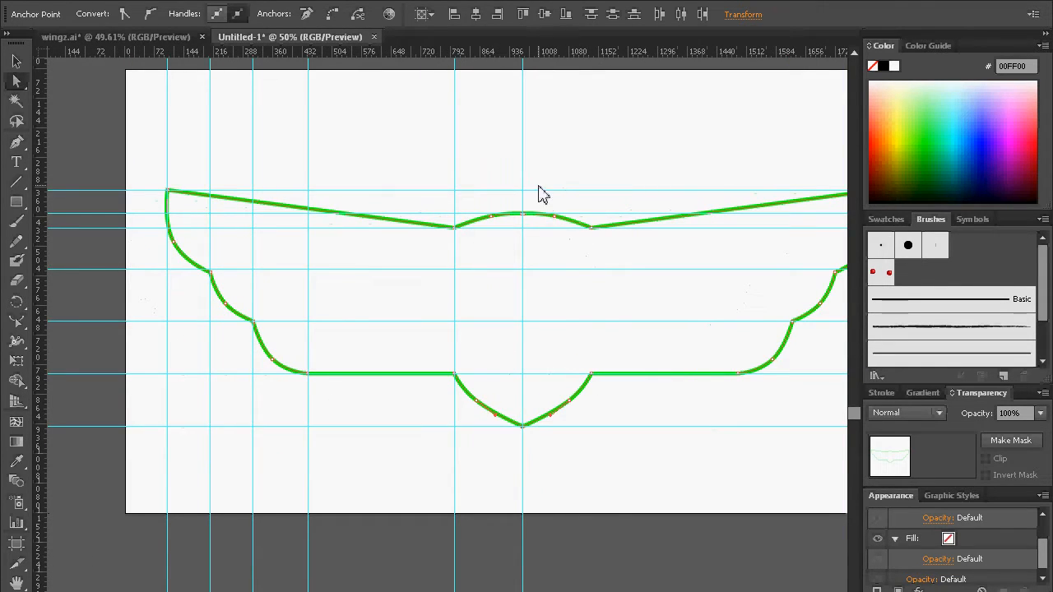
key(ctrl+plus)
key(ctrl+plus)
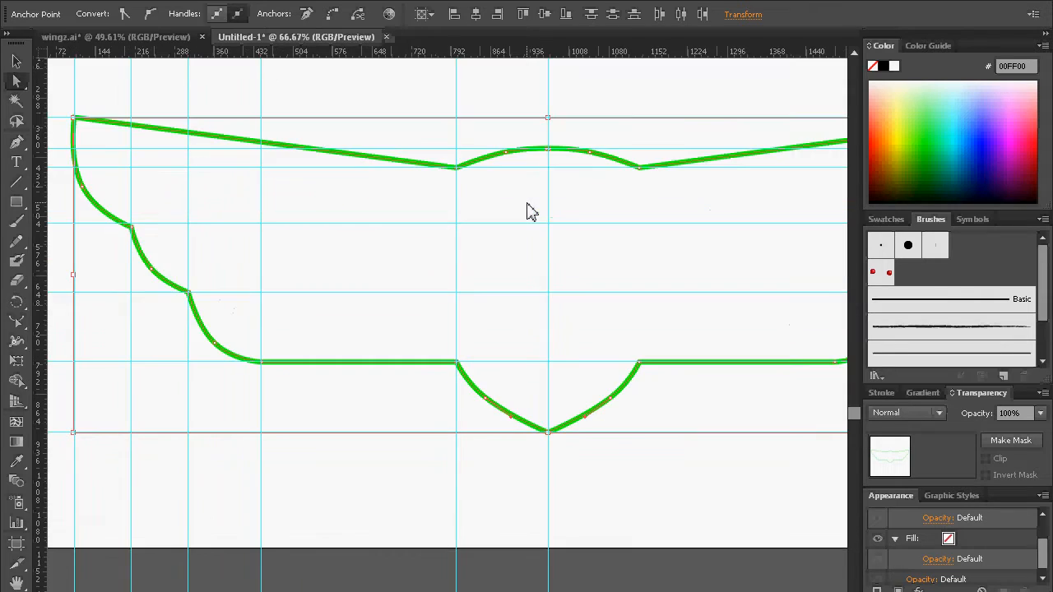
drag(660, 160, 640, 304)
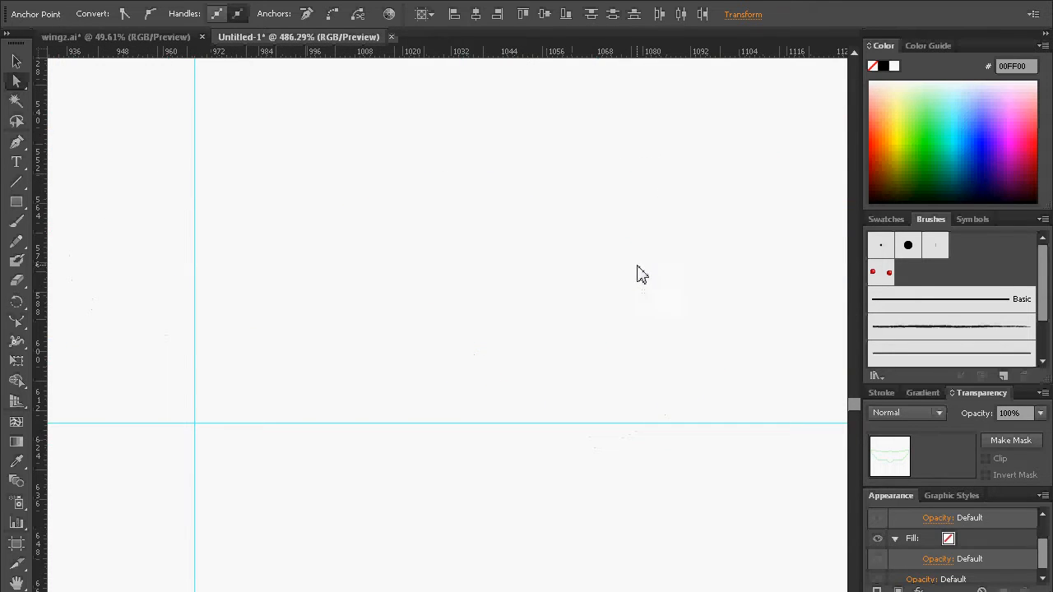
key(ctrl+0)
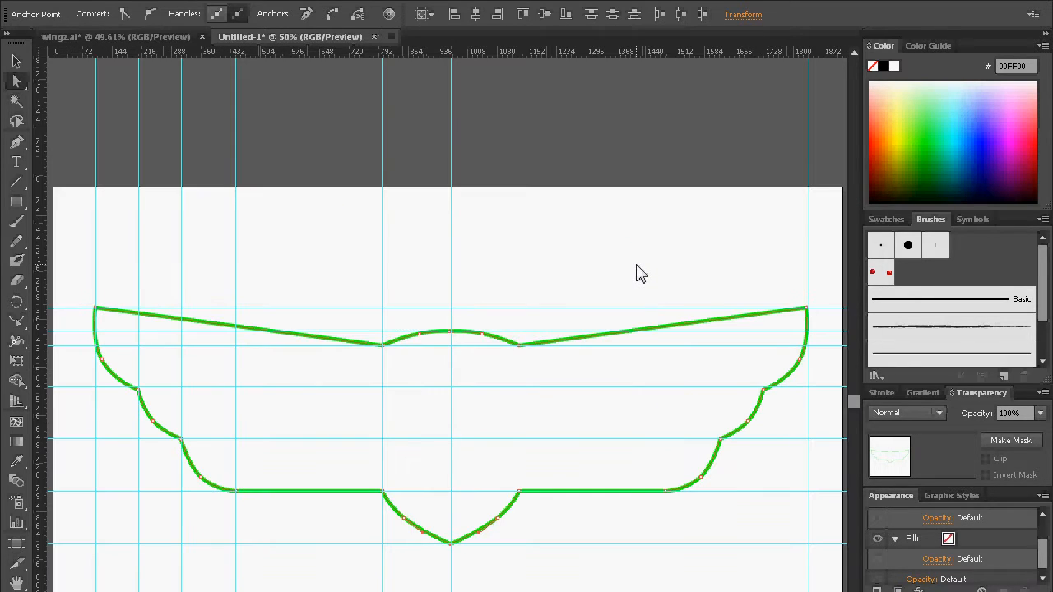
drag(430, 296, 502, 383)
click(16, 82)
drag(360, 312, 312, 402)
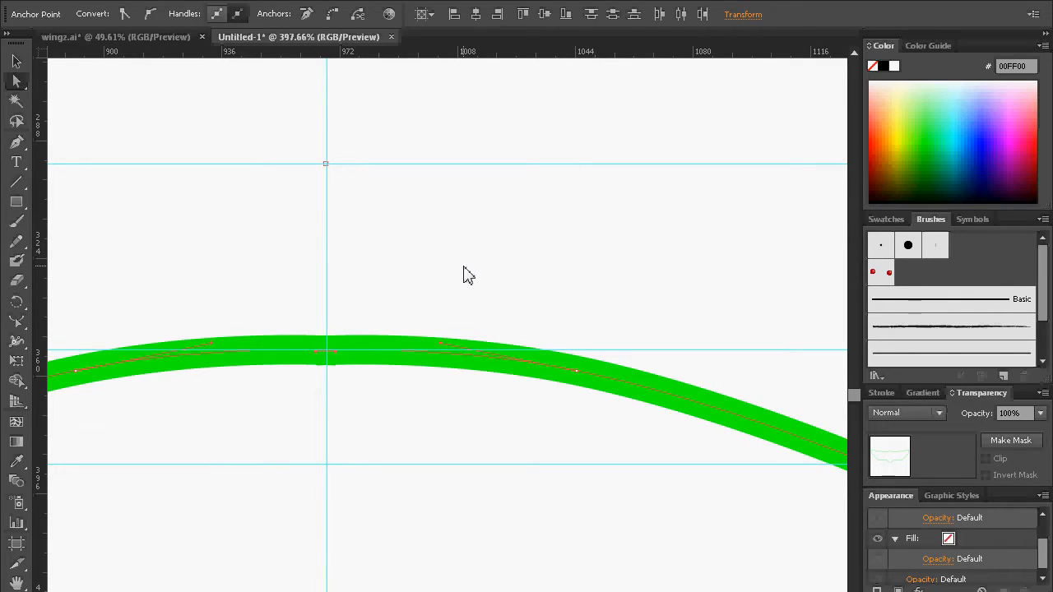
key(ctrl+alt+j)
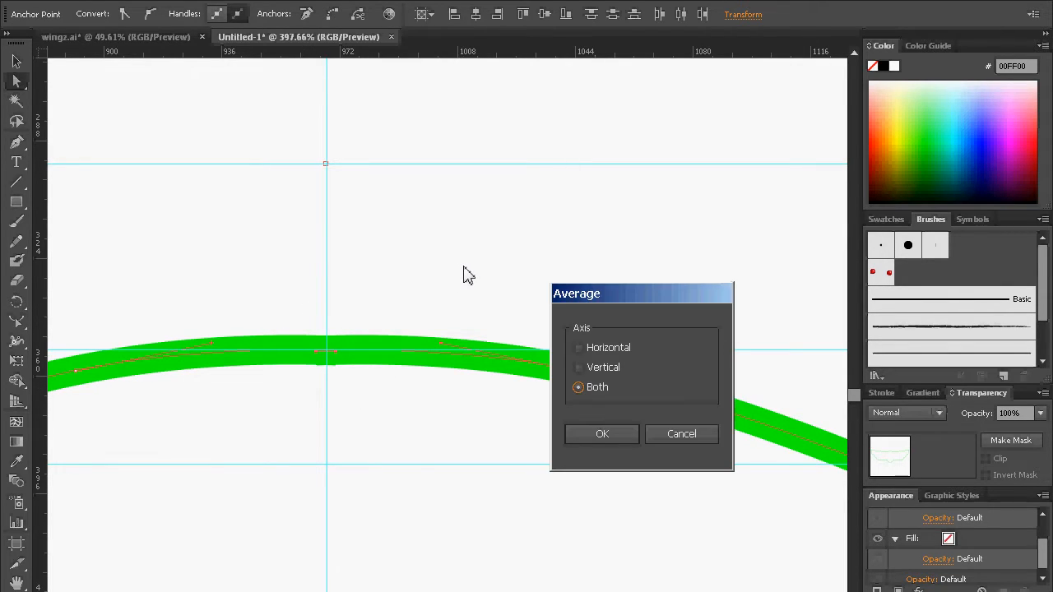
key(Return)
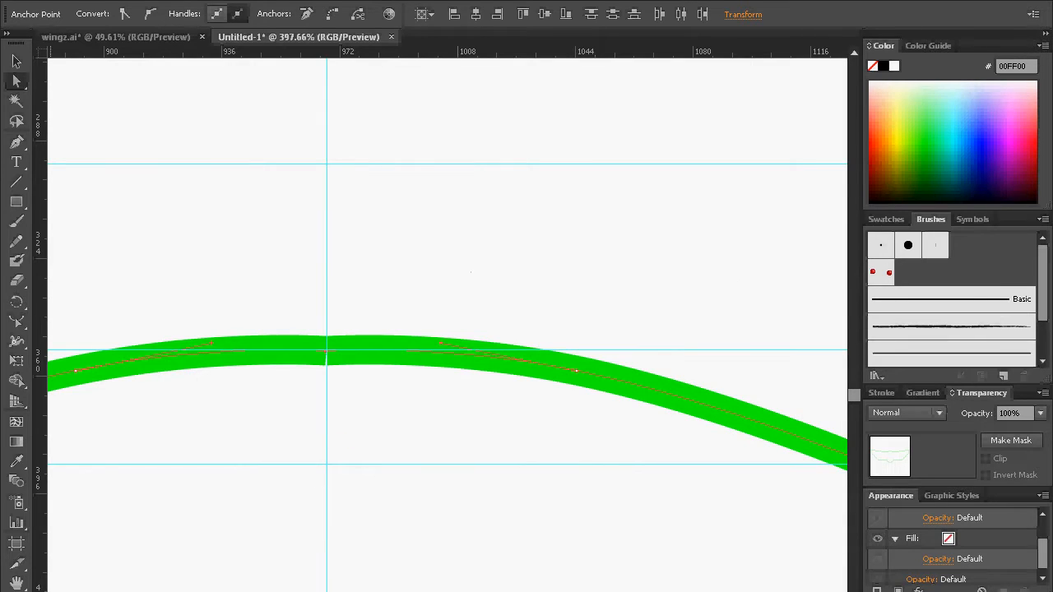
click(325, 358)
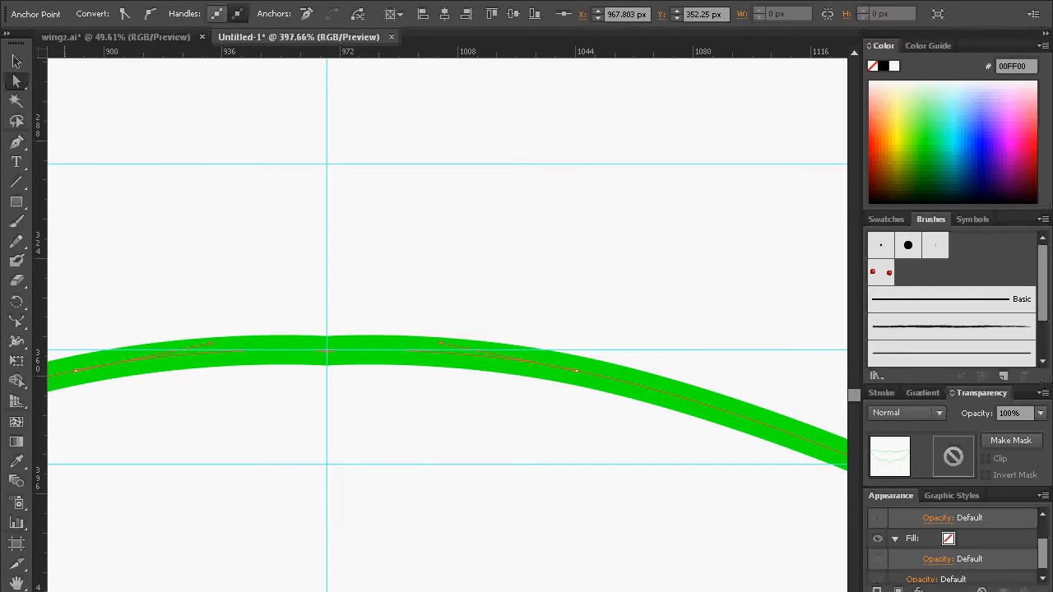
Step: Test both joins by moving the bottom point anchor and the top centre anchor, undoing each move
key(ctrl+1)
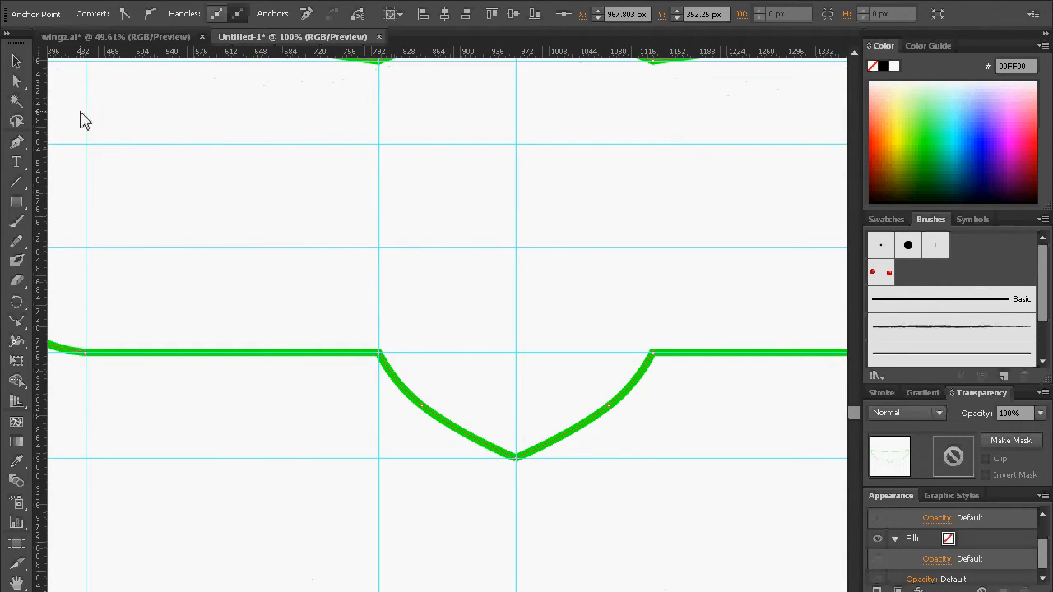
click(26, 86)
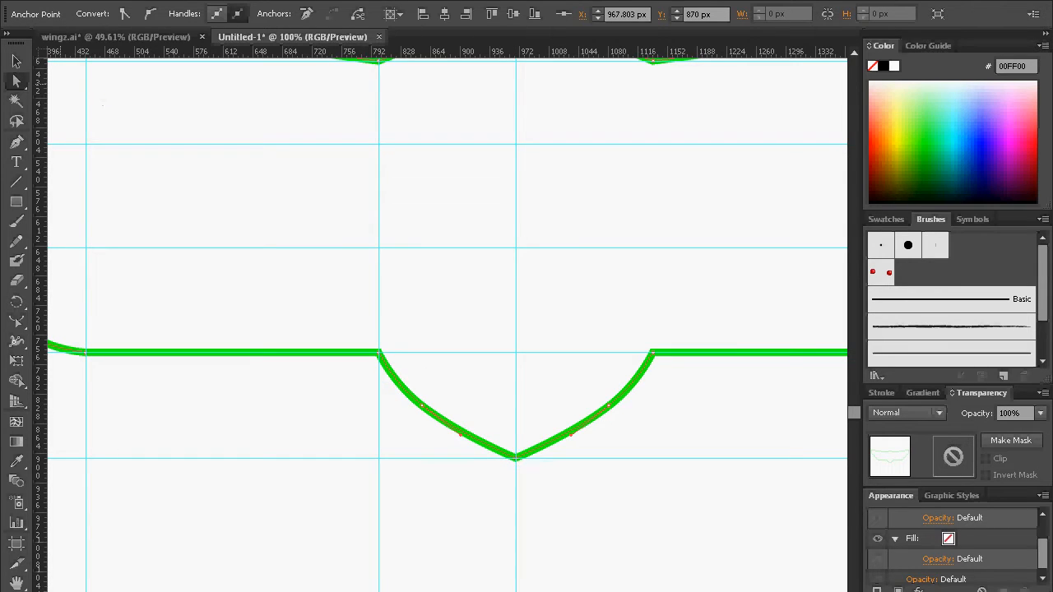
click(15, 81)
click(542, 435)
drag(519, 460, 595, 553)
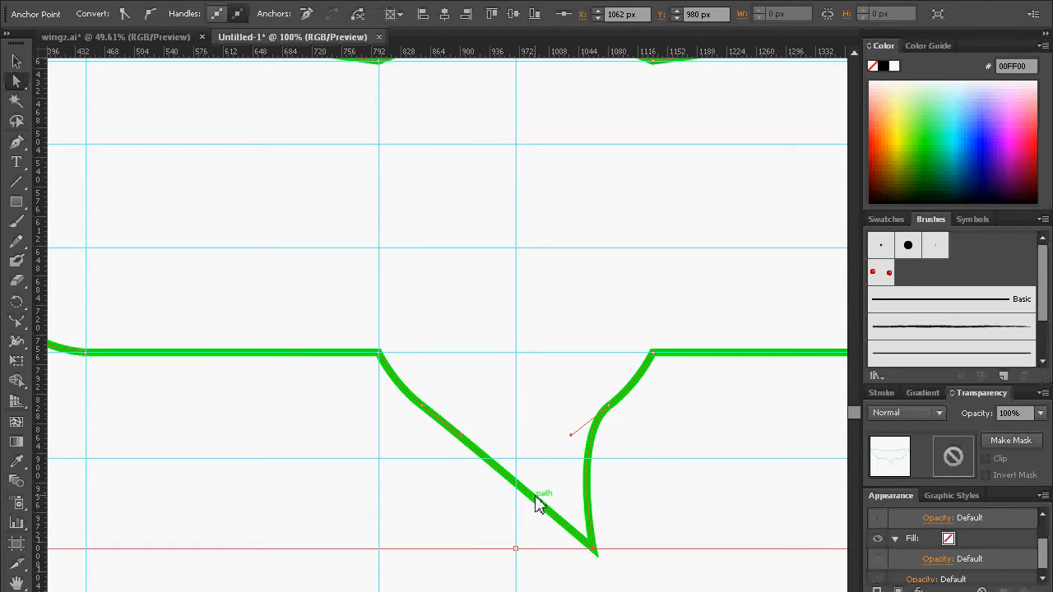
key(ctrl+z)
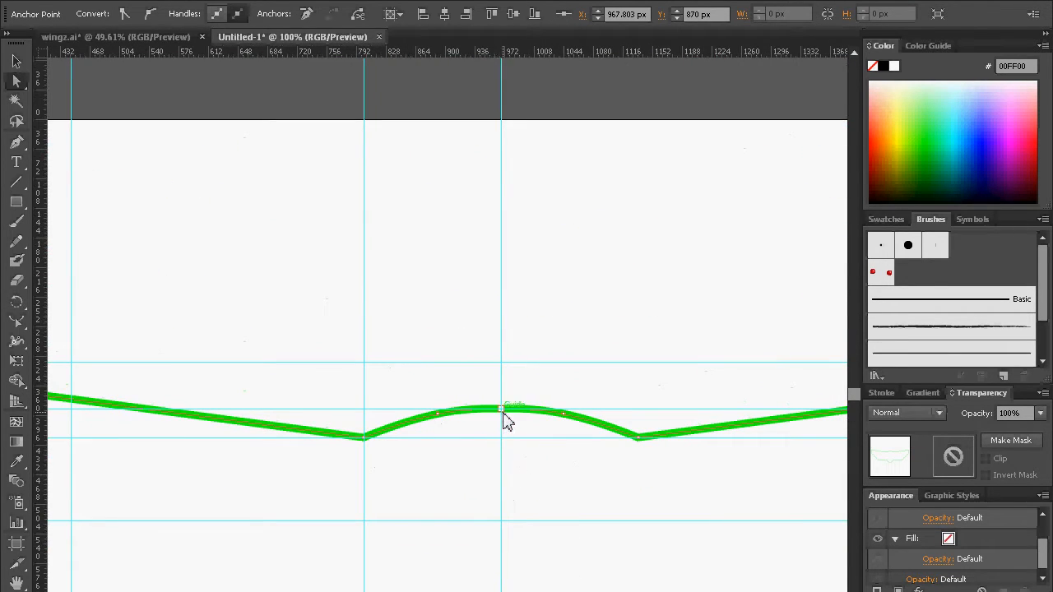
drag(502, 415, 556, 321)
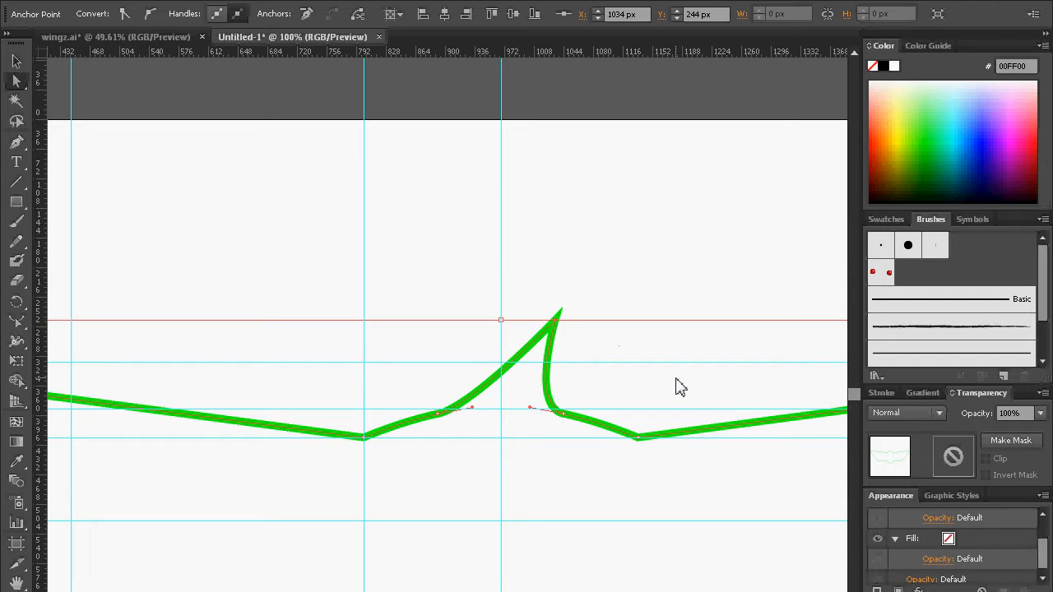
key(ctrl+z)
click(594, 501)
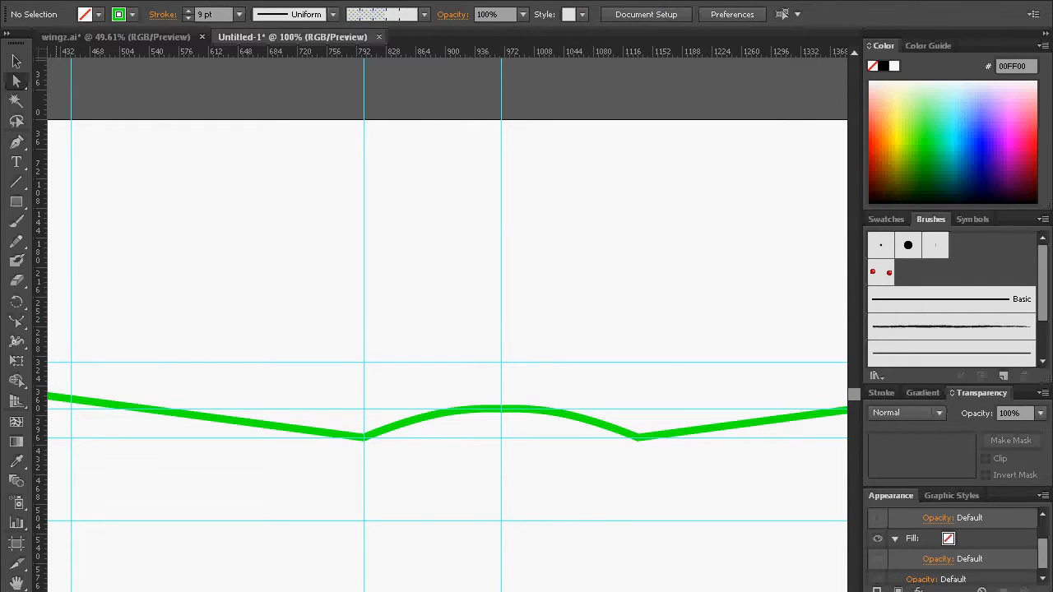
Step: Select the badge outline, swap its fill and stroke to check that it is closed, and swap them back
scroll(405, 507, down, 3)
drag(565, 346, 499, 556)
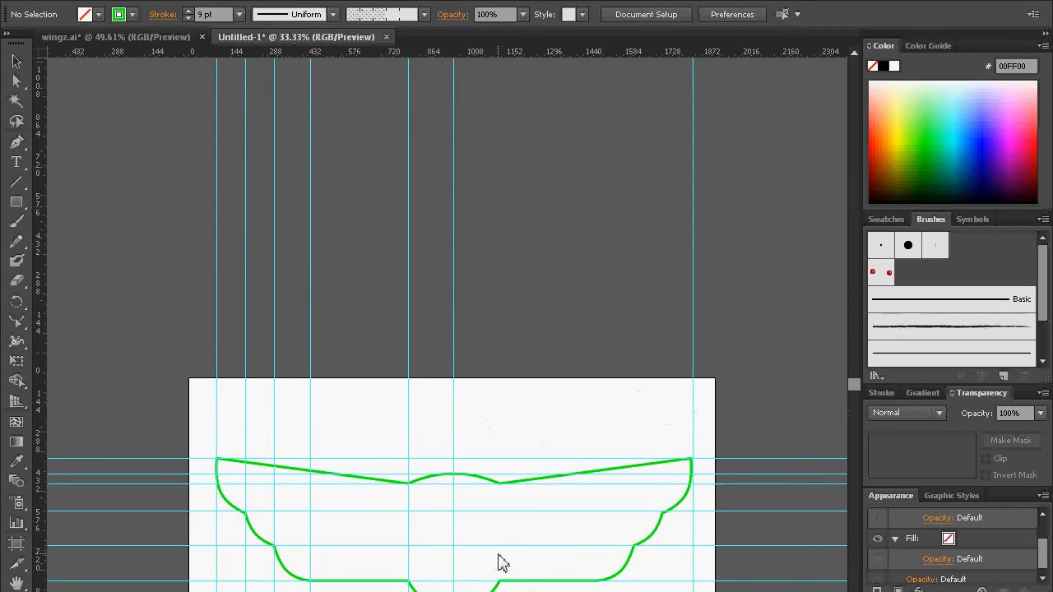
click(16, 60)
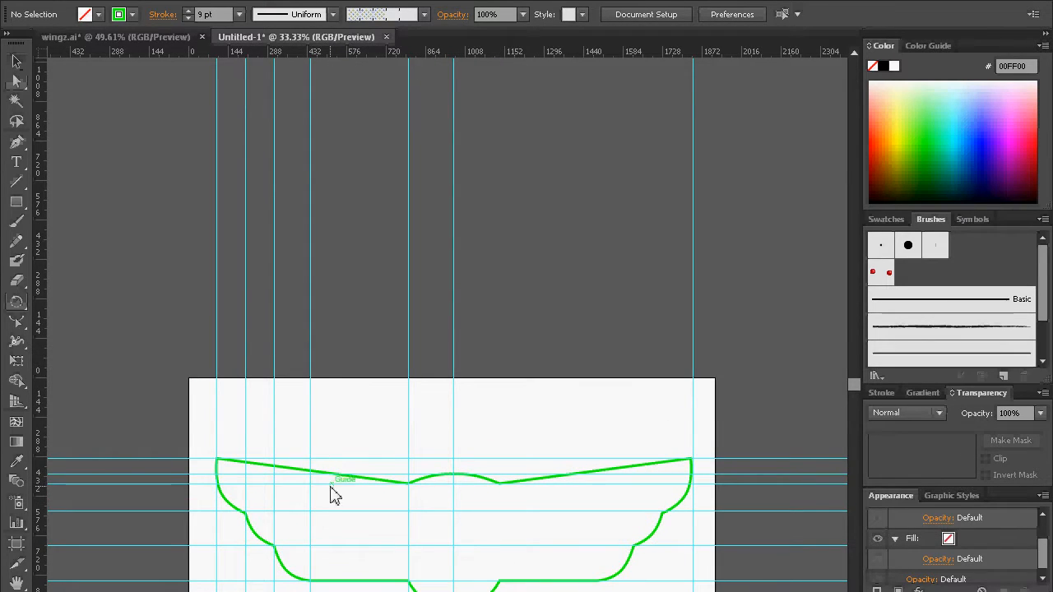
click(374, 481)
key(shift+x)
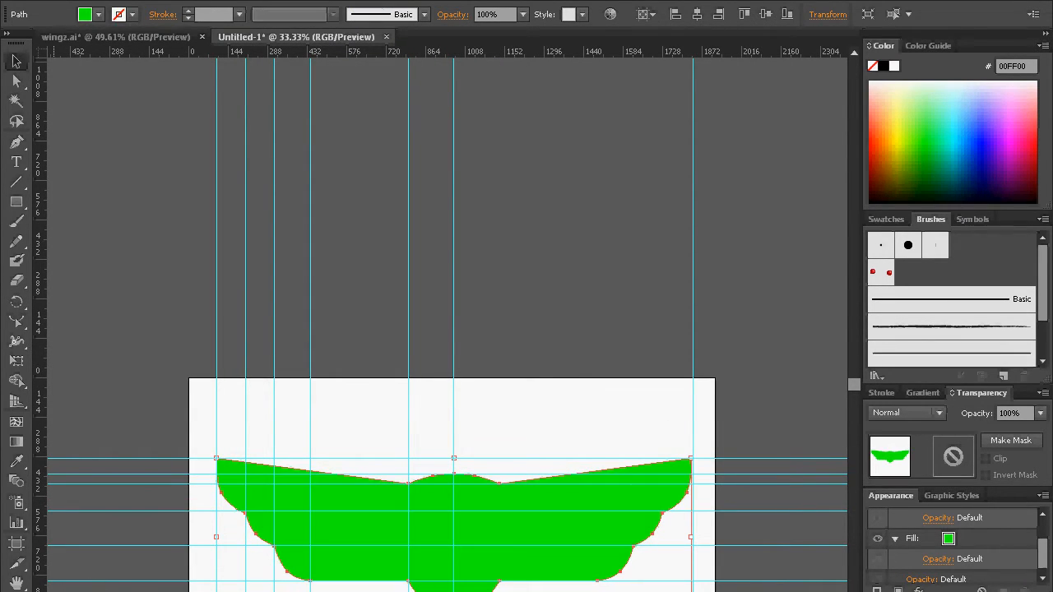
key(shift+x)
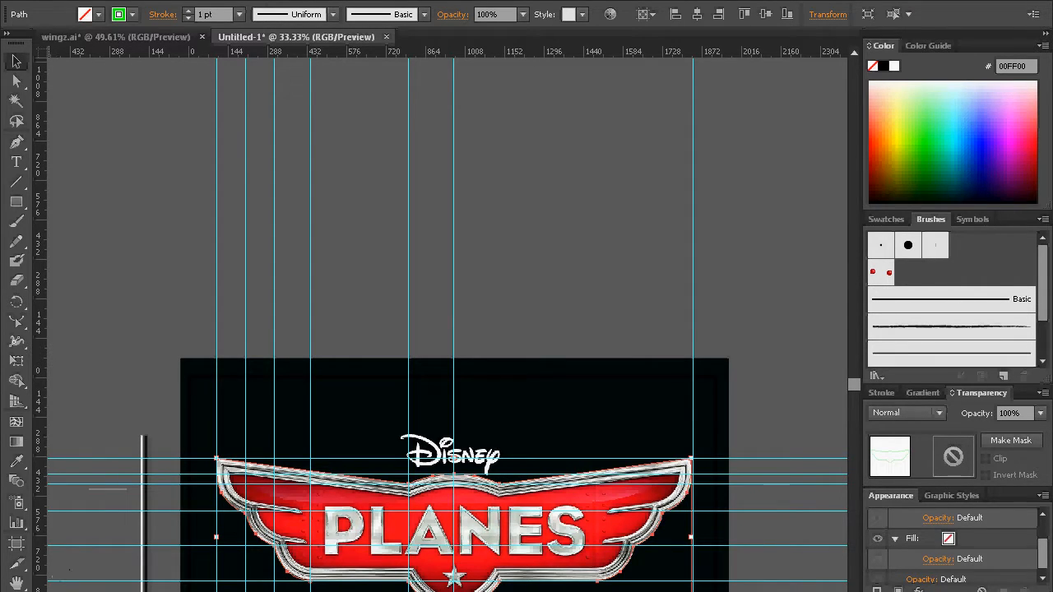
Step: Sample the bright red FF0C20 from the centre of the reference badge with the Eyedropper and store it as a swatch
key(z)
drag(209, 448, 710, 591)
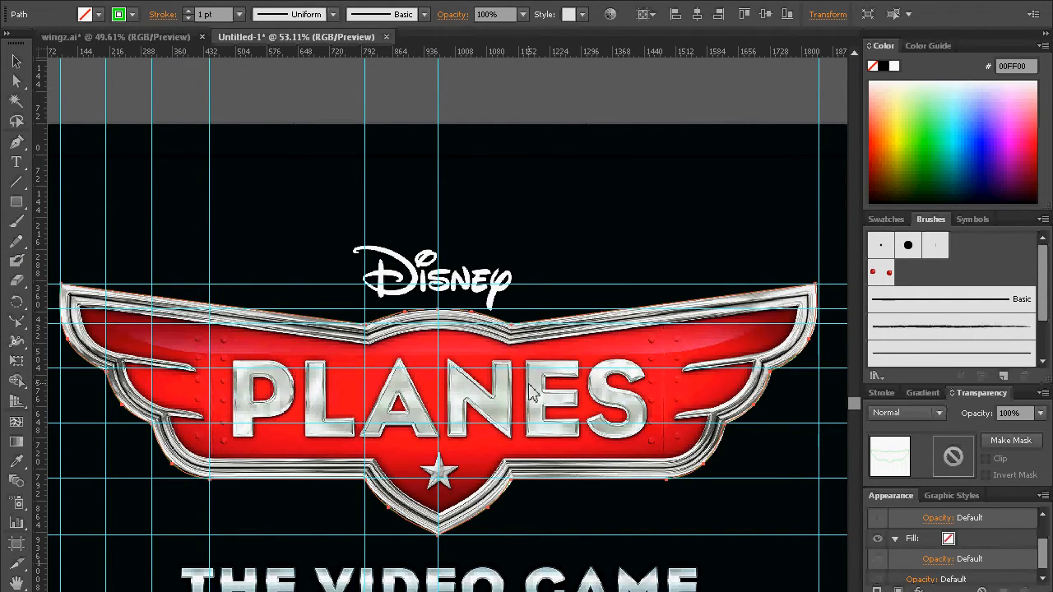
click(16, 462)
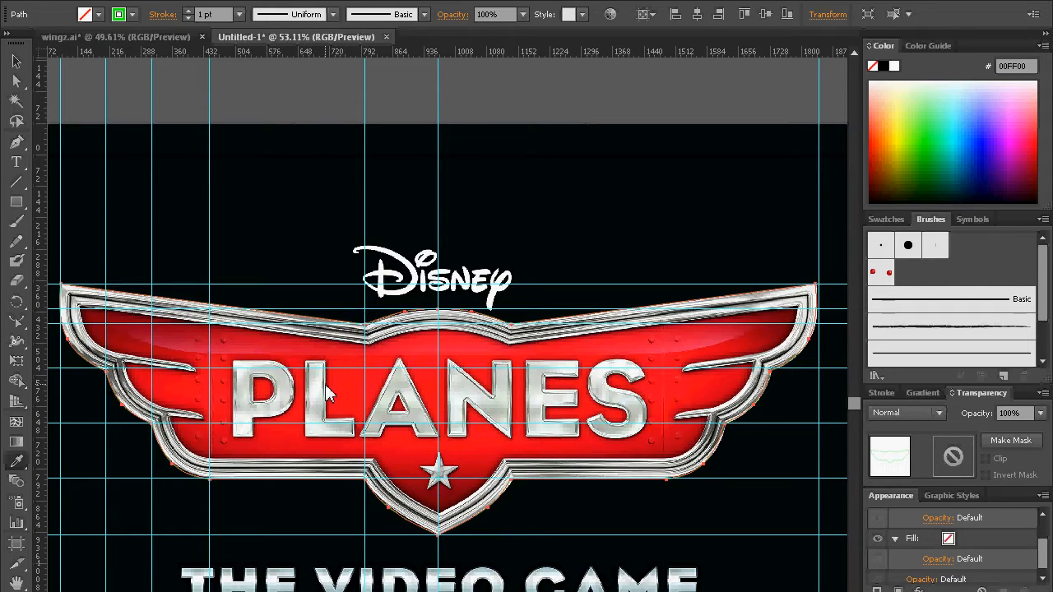
shift+click(430, 392)
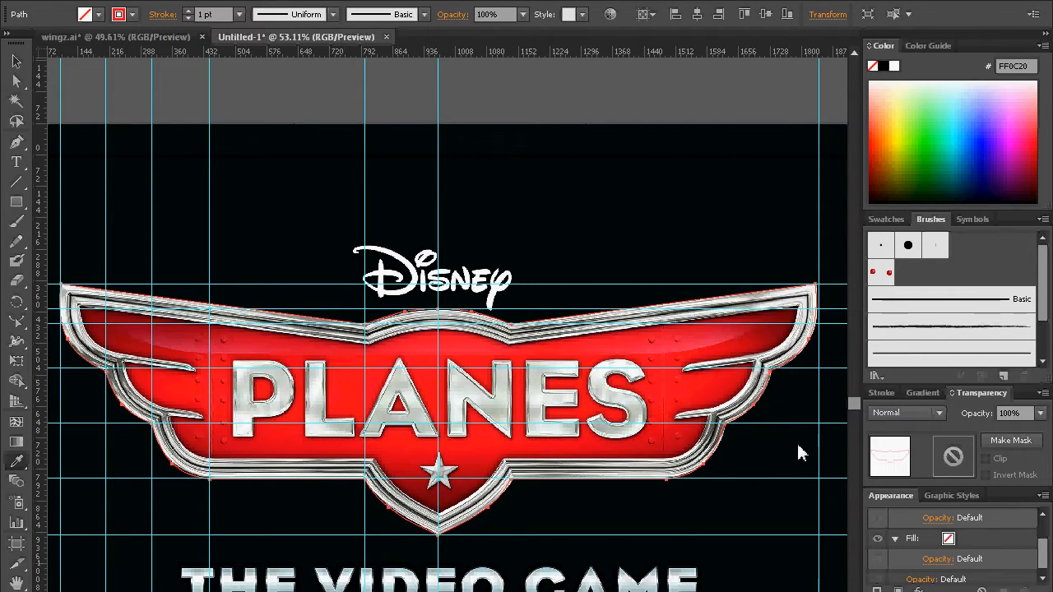
click(886, 219)
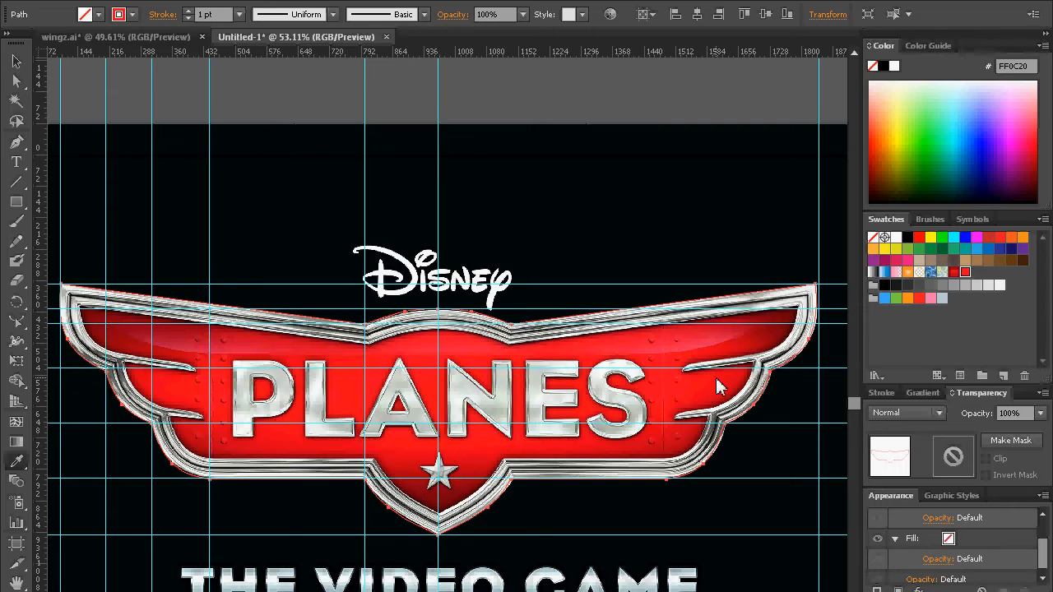
Step: Sample the dark red 6A000E from the reference badge's right wing tip, store it as a swatch and hide the reference image
click(794, 318)
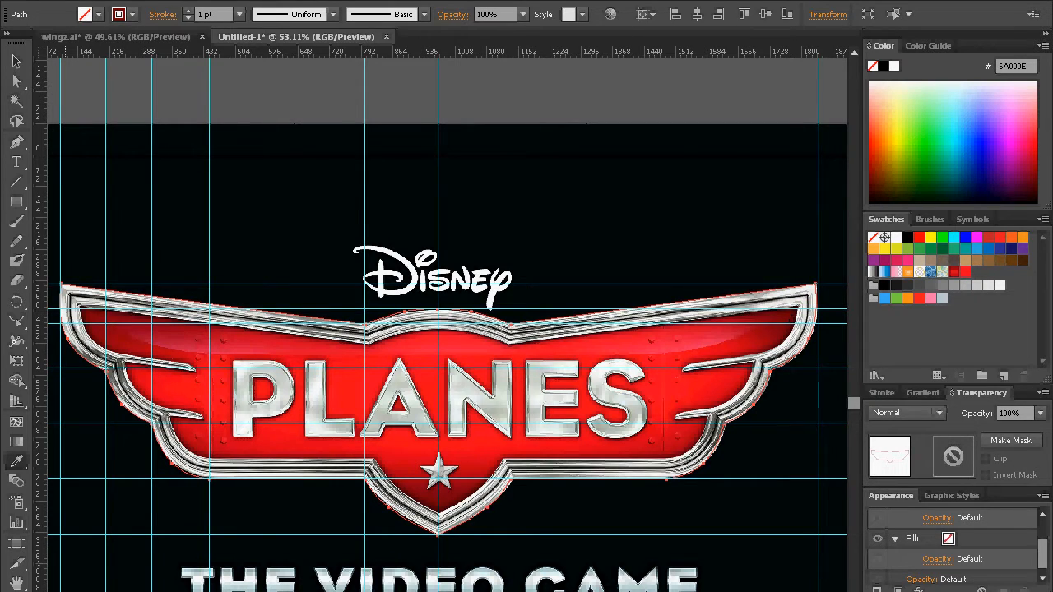
drag(25, 591, 1018, 318)
drag(997, 280, 997, 281)
click(877, 591)
click(16, 61)
key(v)
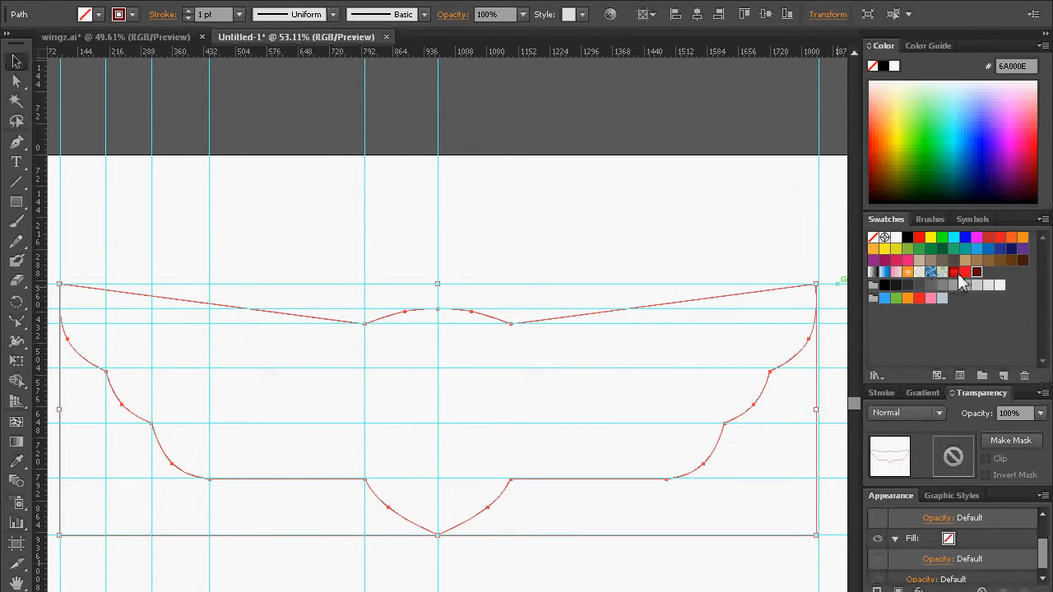
Step: Build a two-stop gradient on the badge outline from the bright red swatch to the dark red swatch, removing the white and black stops
click(922, 392)
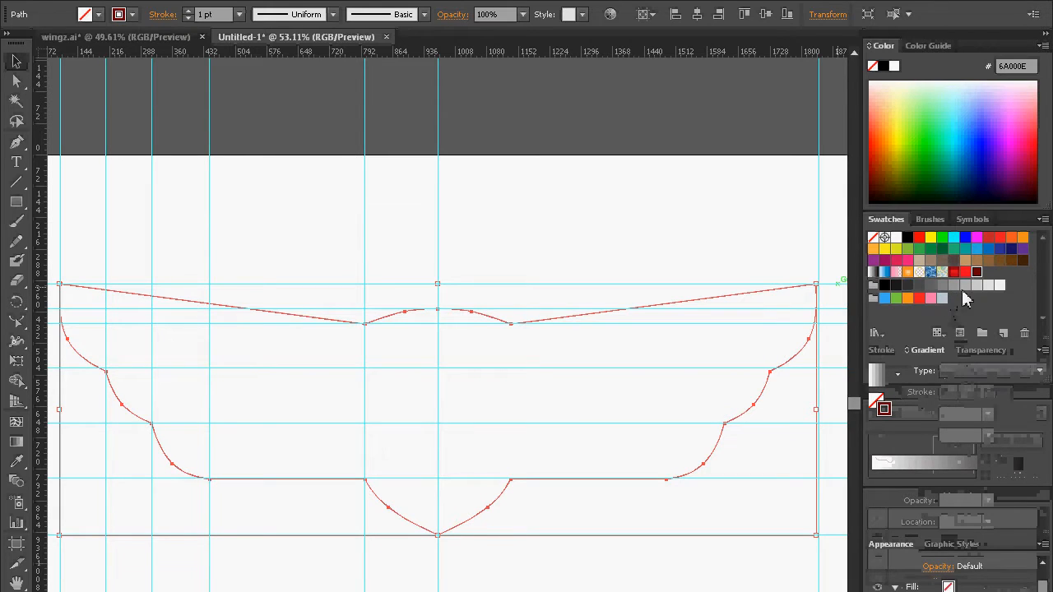
drag(966, 275, 915, 477)
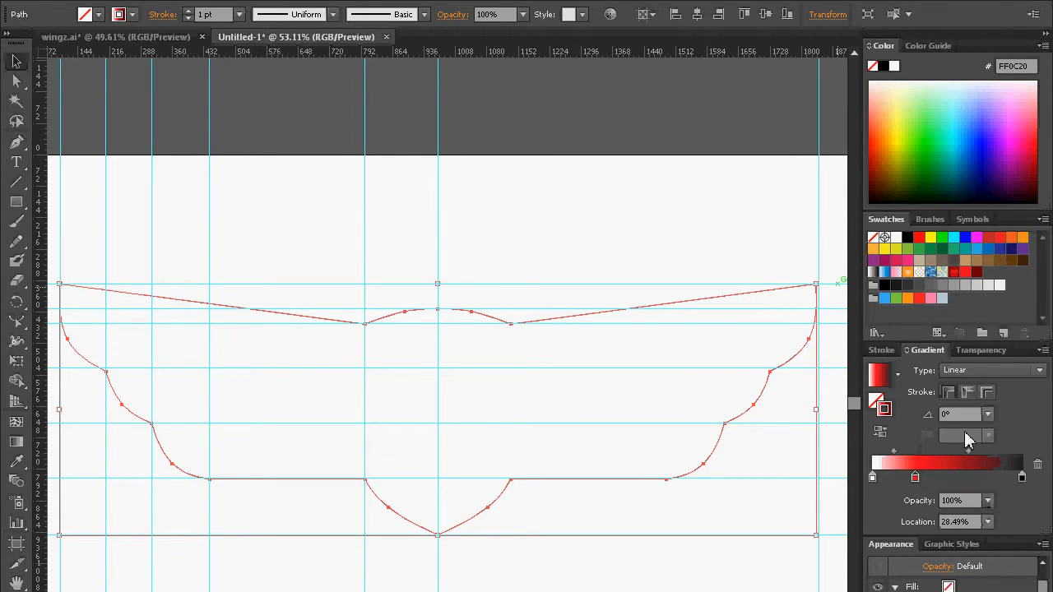
drag(982, 271, 1022, 477)
mouse_move(872, 477)
mouse_down()
mouse_move(892, 494)
mouse_move(871, 479)
mouse_up()
Step: Change the gradient type to Radial and swap it from the badge's stroke to its fill
click(1037, 370)
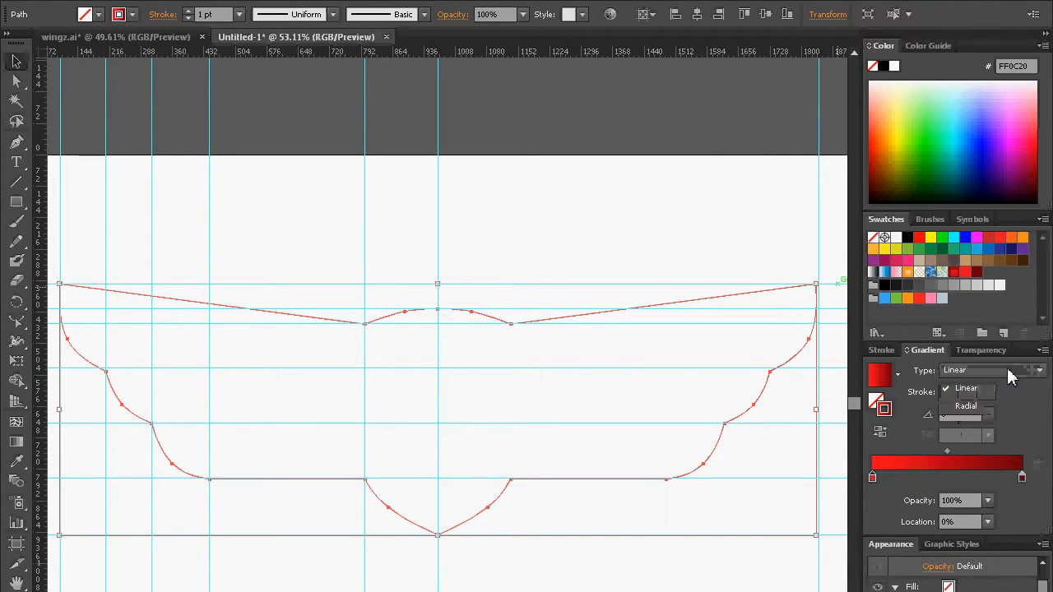
click(993, 409)
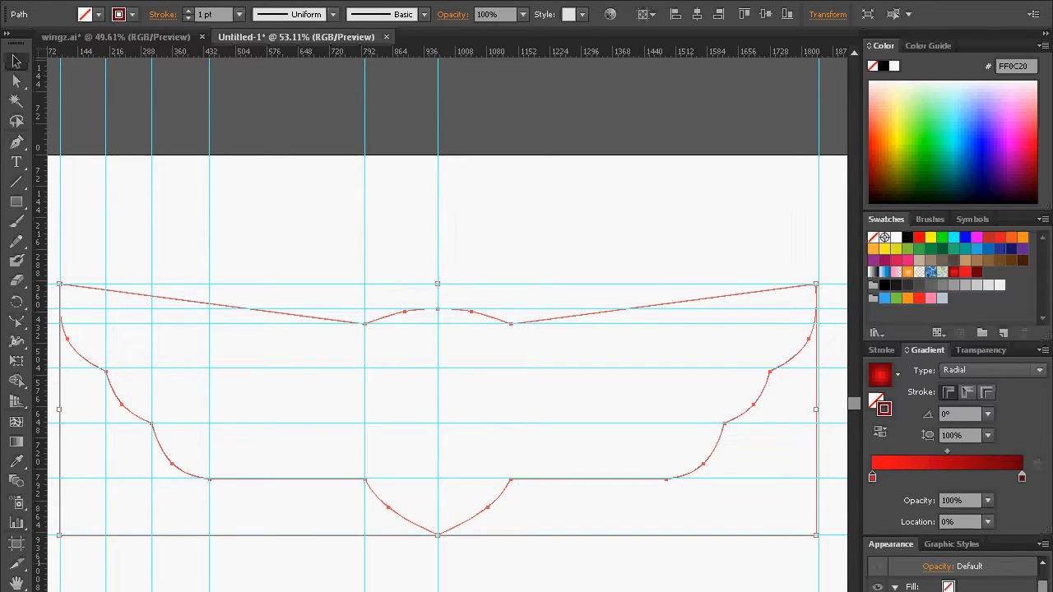
click(9, 36)
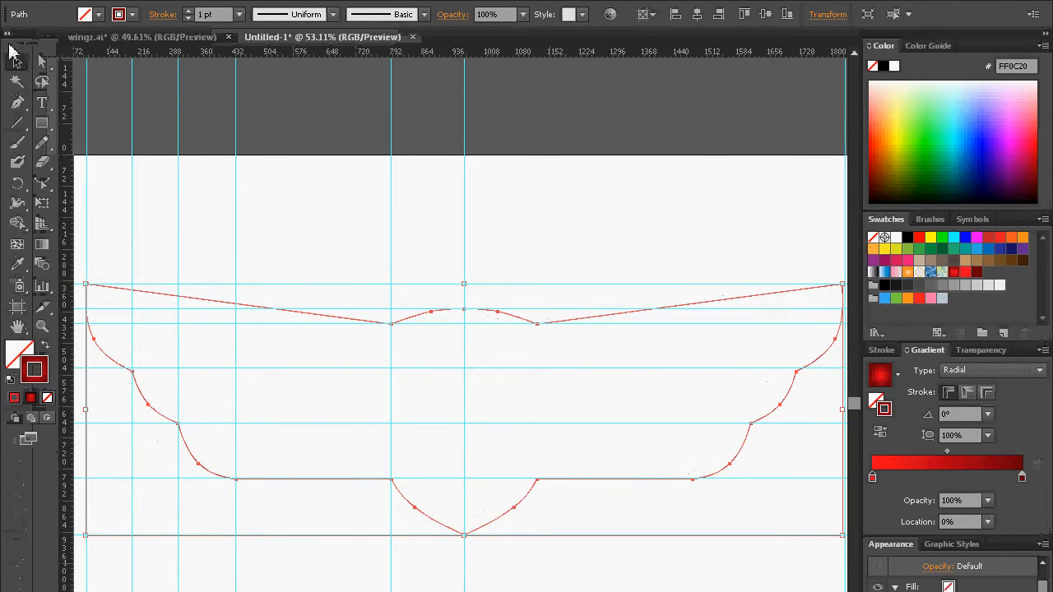
click(45, 352)
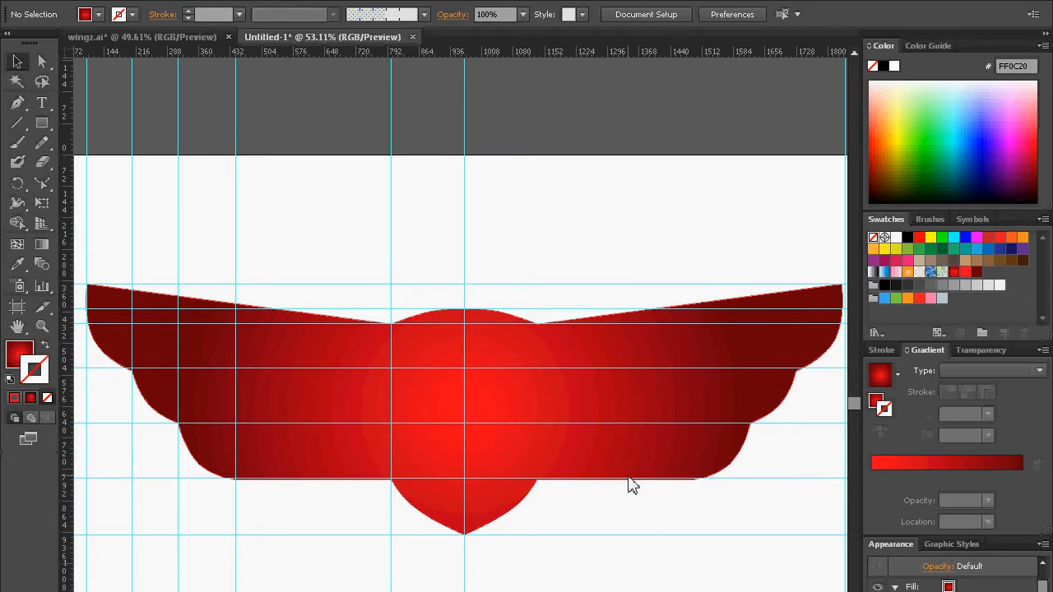
Step: Flatten the badge fill's radial gradient into an ellipse with an aspect ratio of about 67.7% using the Gradient tool
click(428, 411)
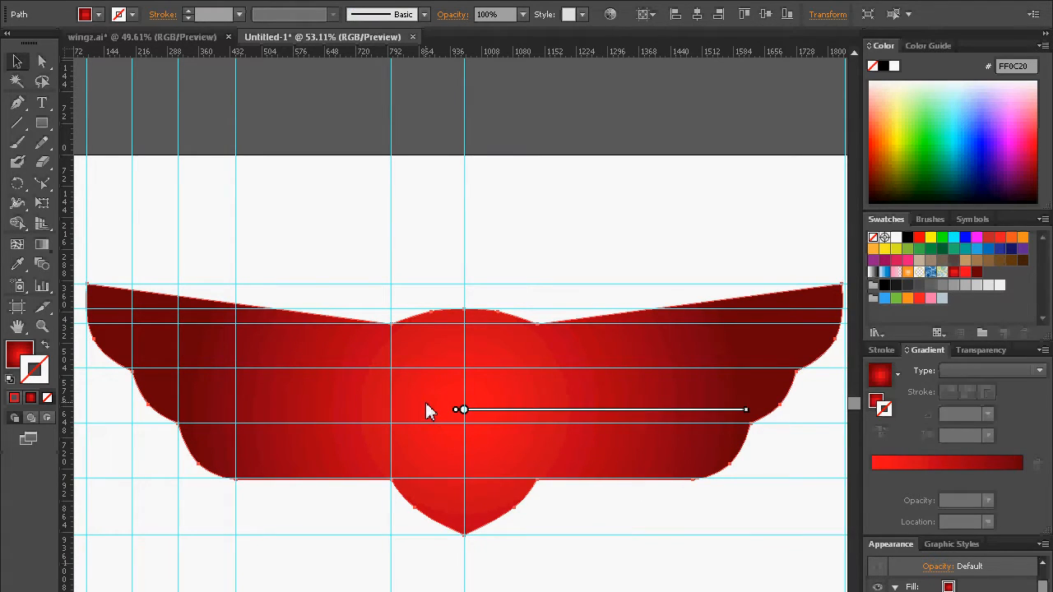
key(g)
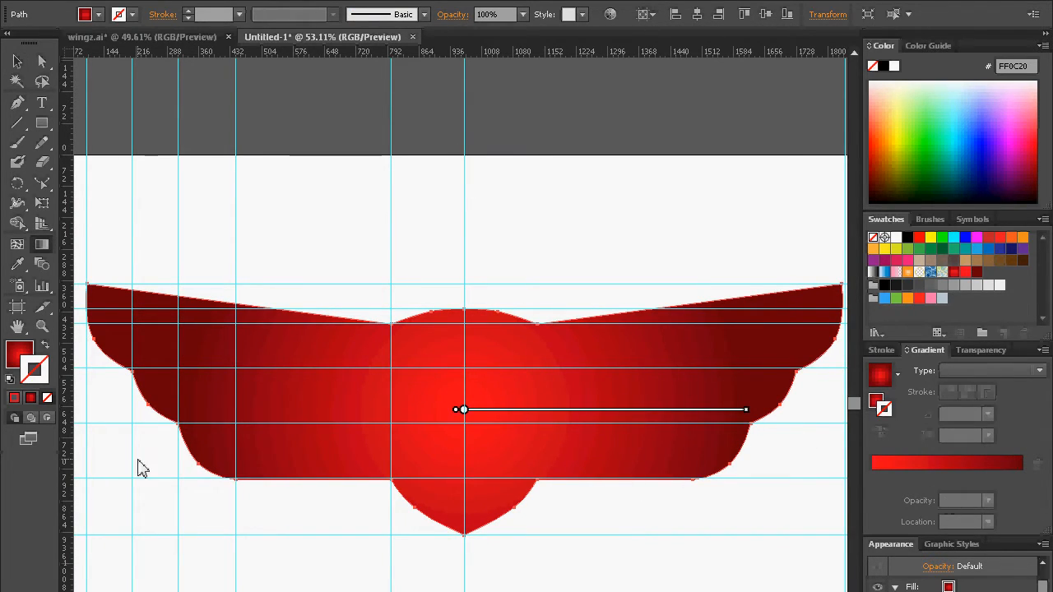
click(19, 352)
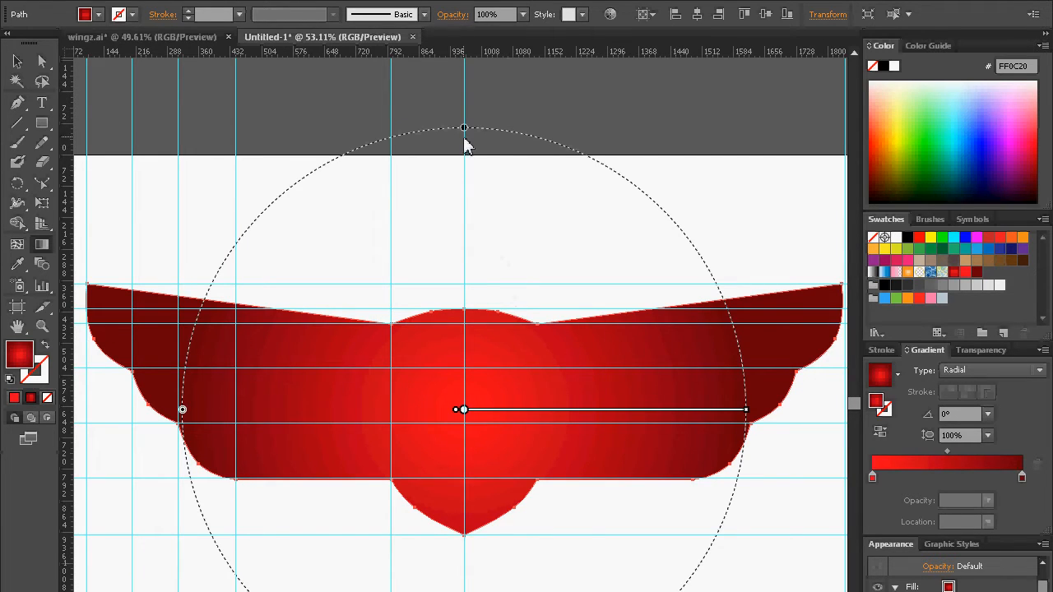
mouse_move(466, 141)
drag(463, 130, 486, 225)
mouse_move(750, 430)
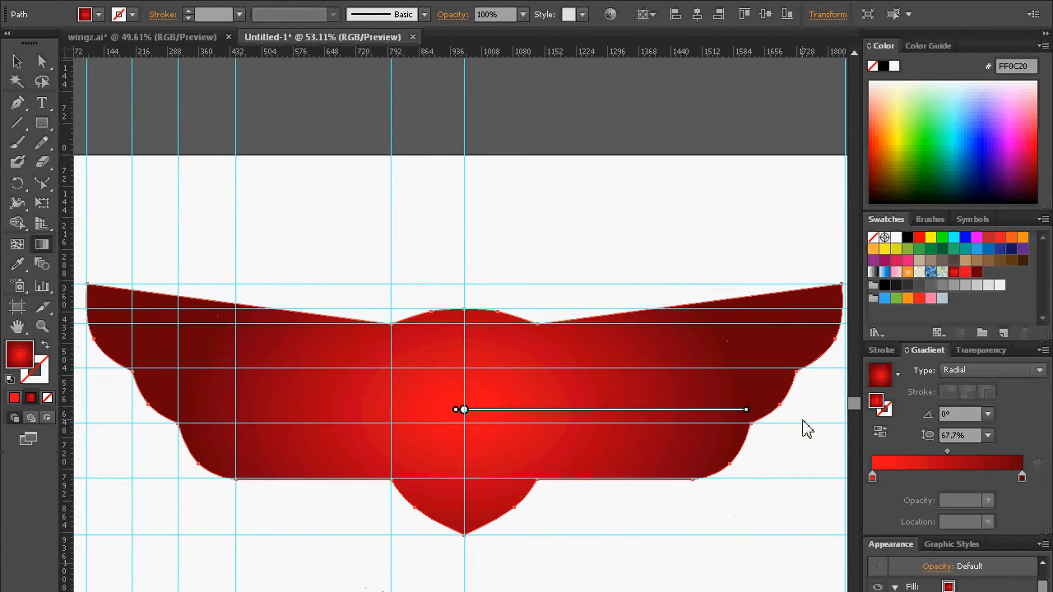
Step: Widen the badge's radial gradient beyond the wing tips, raise its centre slightly and flatten it to an aspect ratio of about 42.5%
mouse_move(752, 417)
mouse_down()
mouse_move(852, 401)
mouse_move(698, 416)
mouse_move(716, 421)
mouse_move(590, 416)
mouse_up()
drag(425, 463, 632, 444)
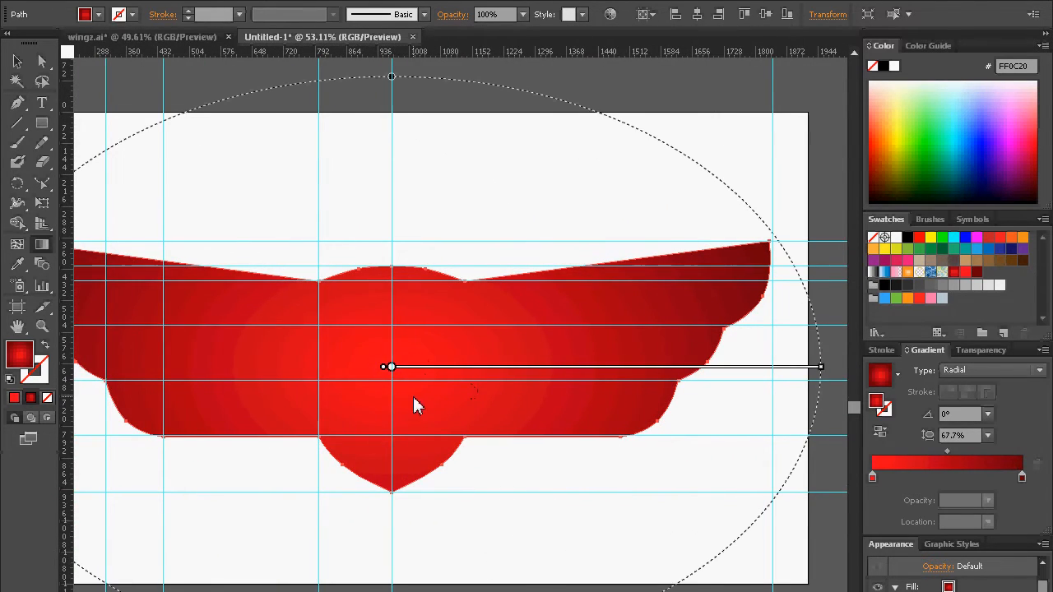
drag(393, 368, 388, 325)
drag(425, 205, 418, 281)
drag(368, 186, 372, 204)
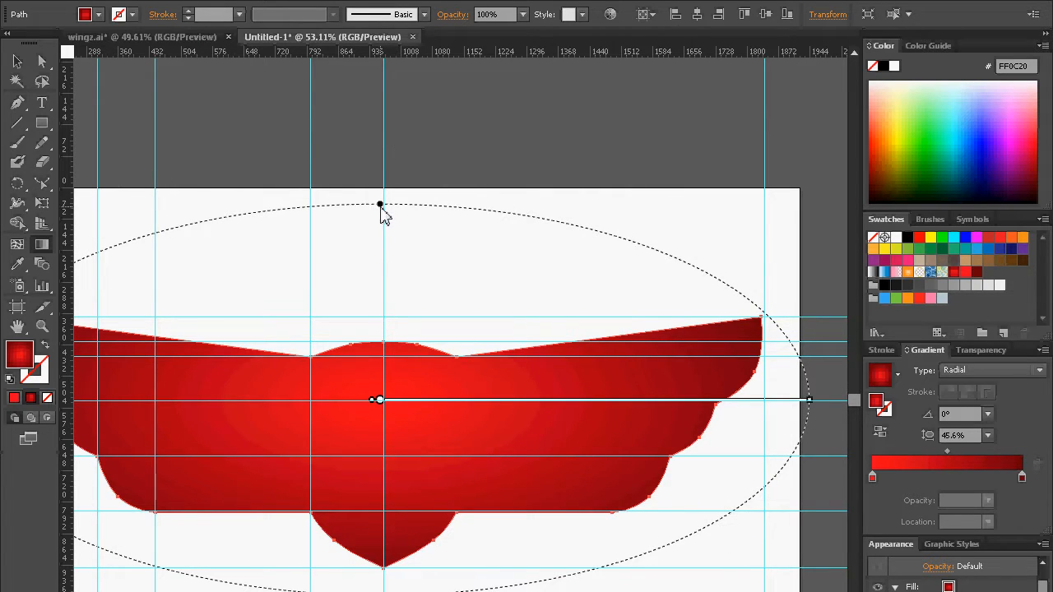
drag(381, 206, 381, 219)
drag(395, 374, 497, 393)
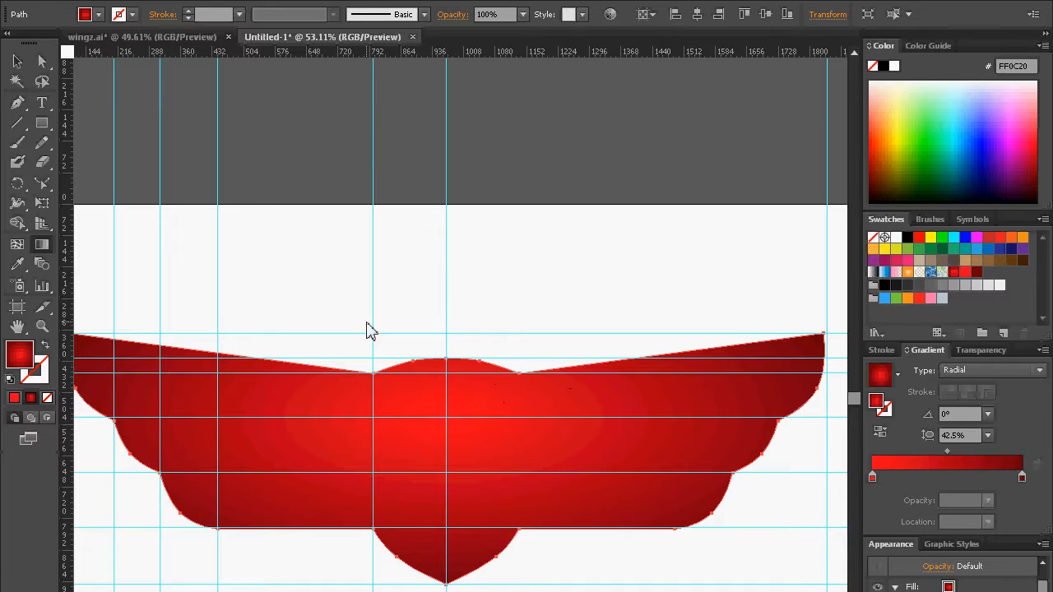
Step: Hide the guides around the filled badge and show the reference image again
click(17, 62)
click(611, 188)
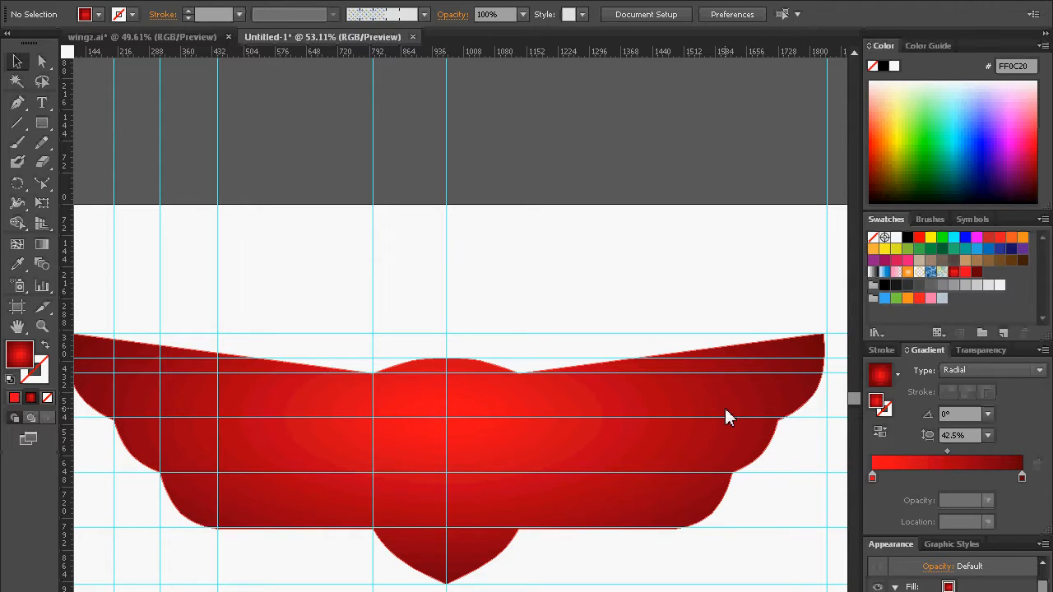
key(ctrl+semicolon)
drag(416, 422, 441, 433)
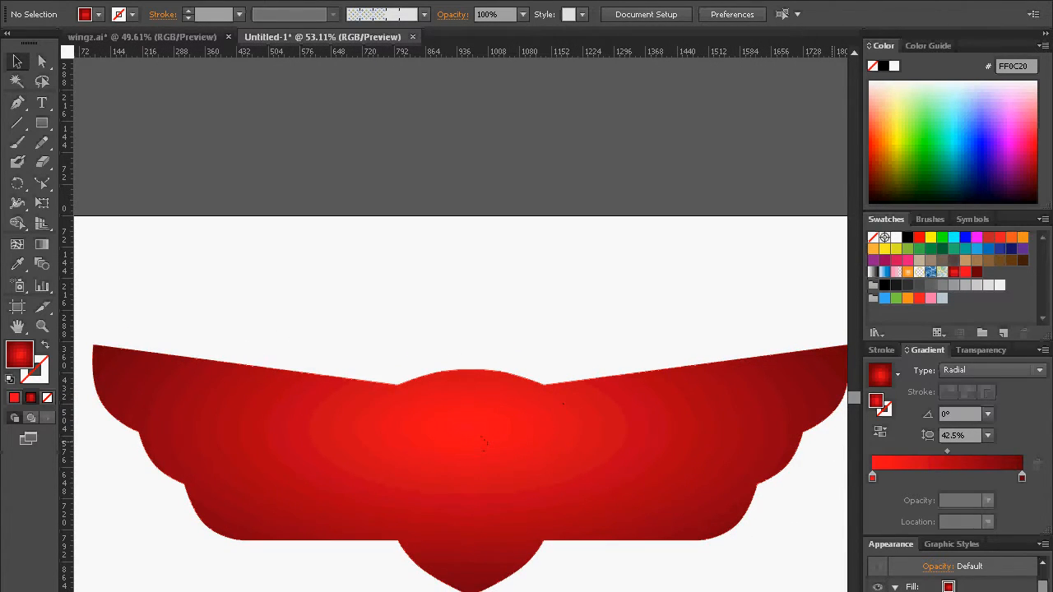
key(ctrl+y)
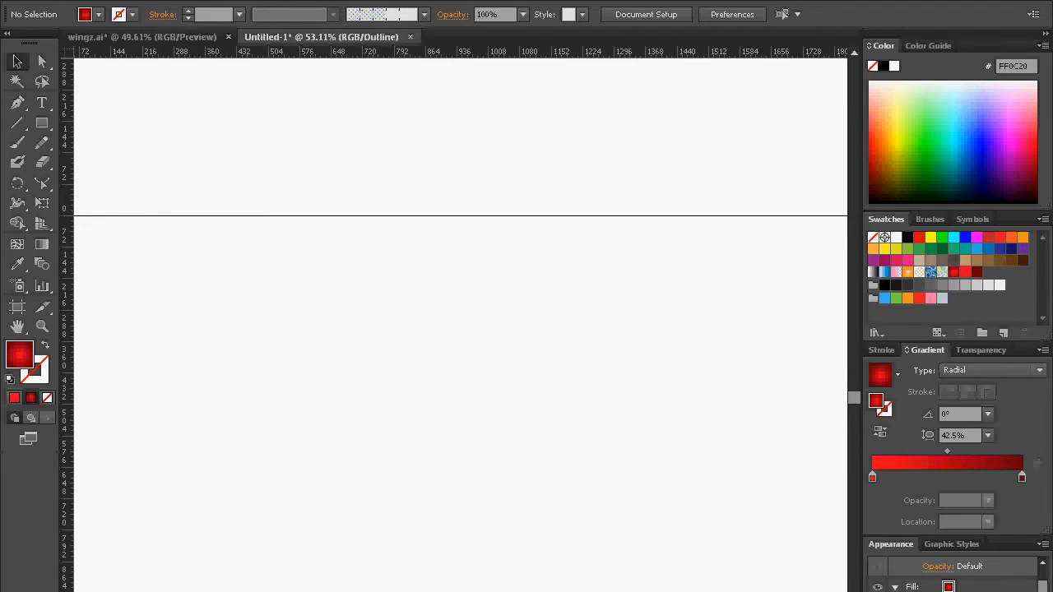
key(ctrl+y)
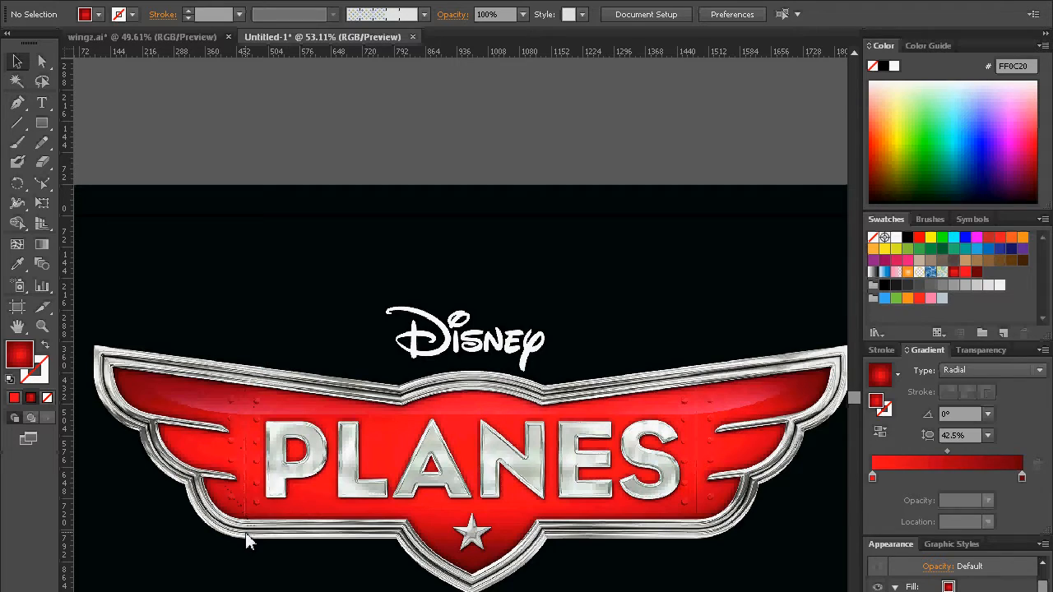
Step: Examine the panel seam and rivets on the reference badge's left wing and the striped vertical bar beside the artboard
key(z)
drag(176, 357, 348, 565)
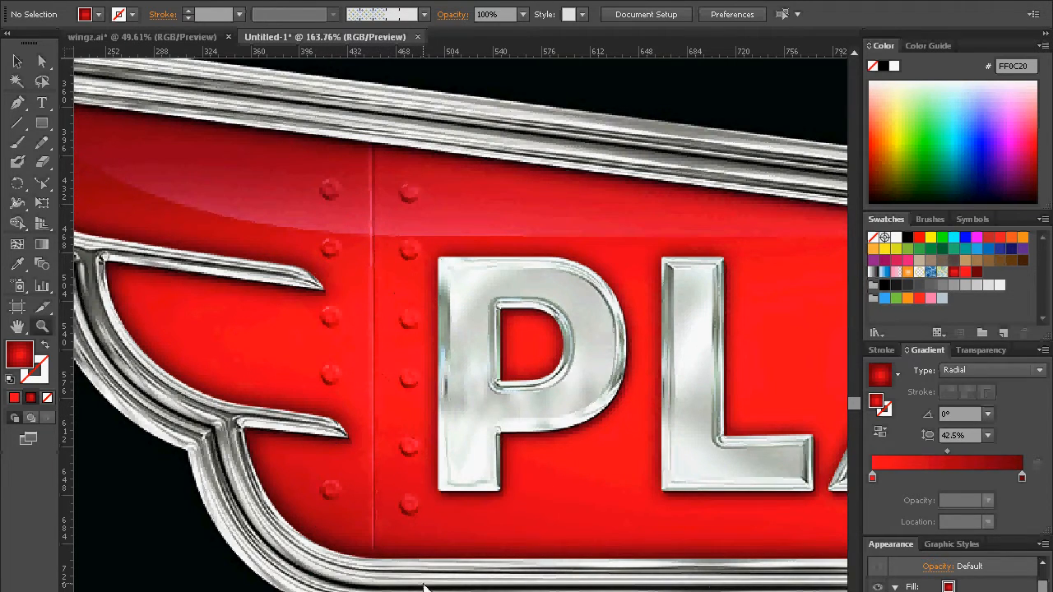
alt+click(416, 294)
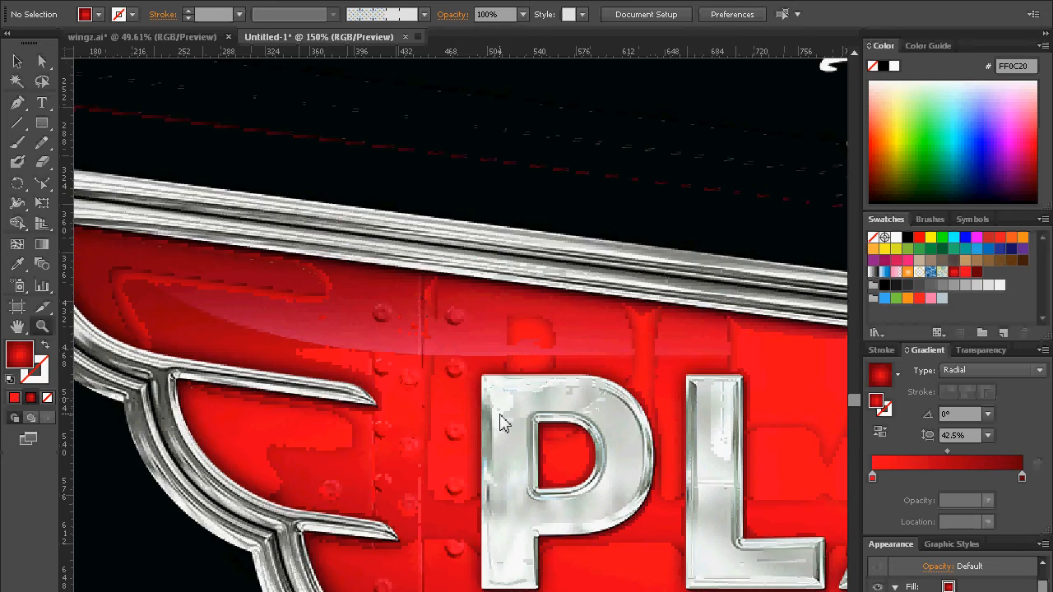
alt+click(497, 413)
alt+click(497, 414)
alt+click(451, 454)
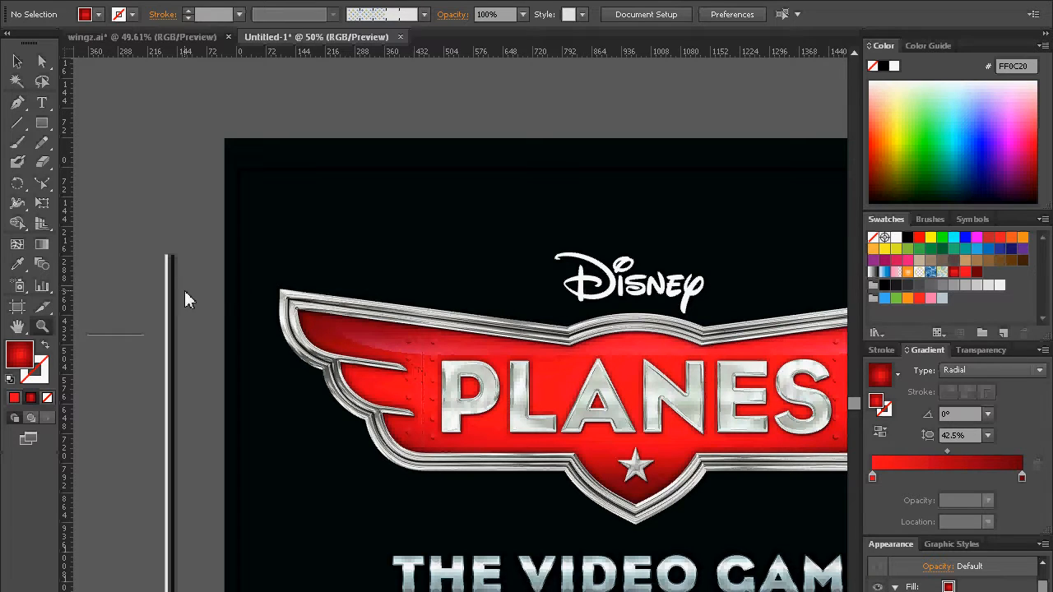
drag(191, 363, 382, 363)
drag(389, 268, 356, 296)
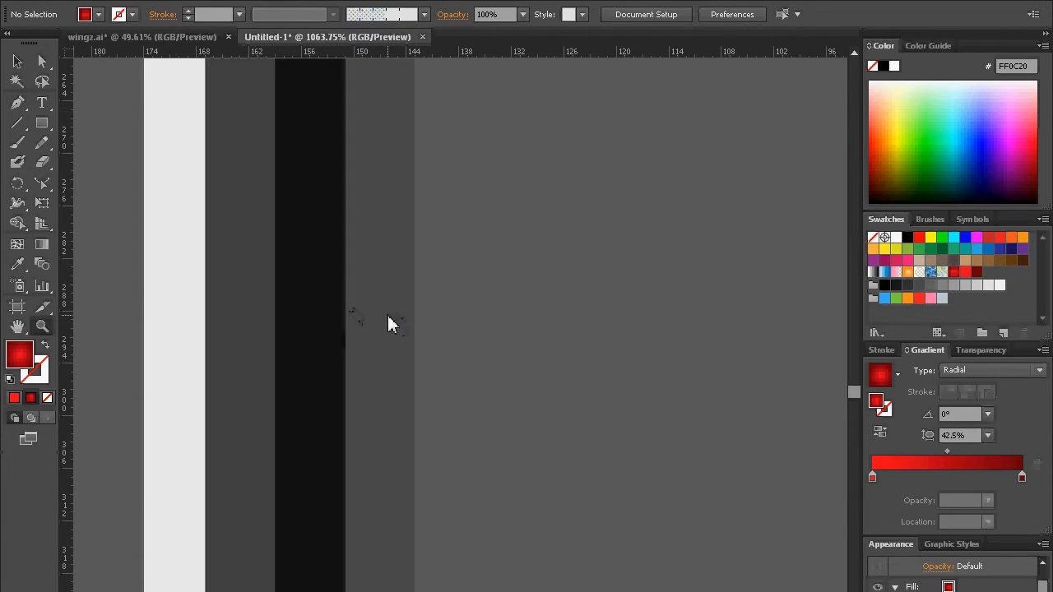
alt+click(388, 316)
alt+click(388, 317)
alt+click(429, 317)
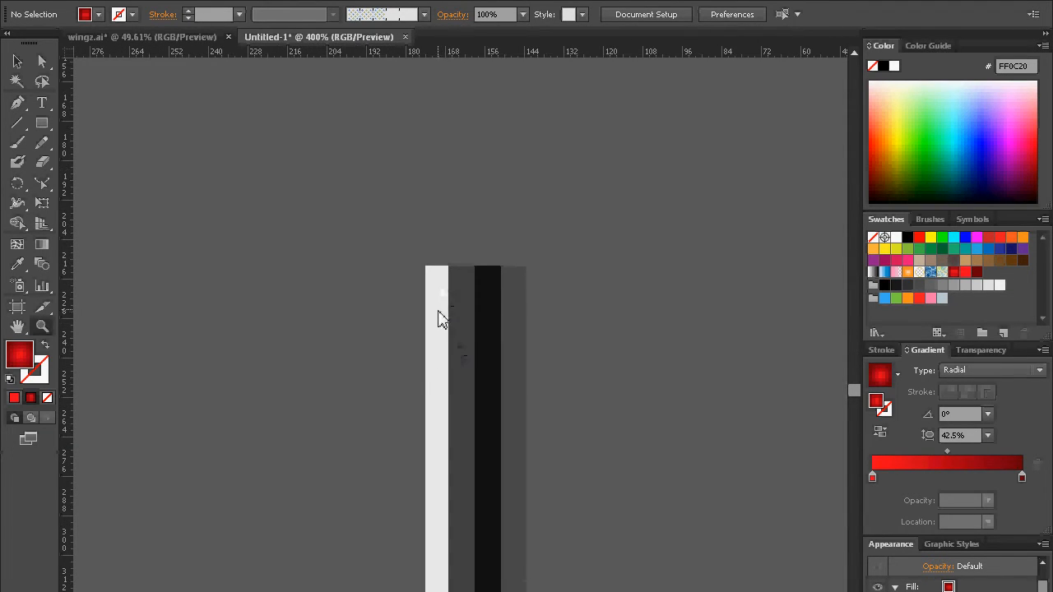
drag(438, 387, 428, 227)
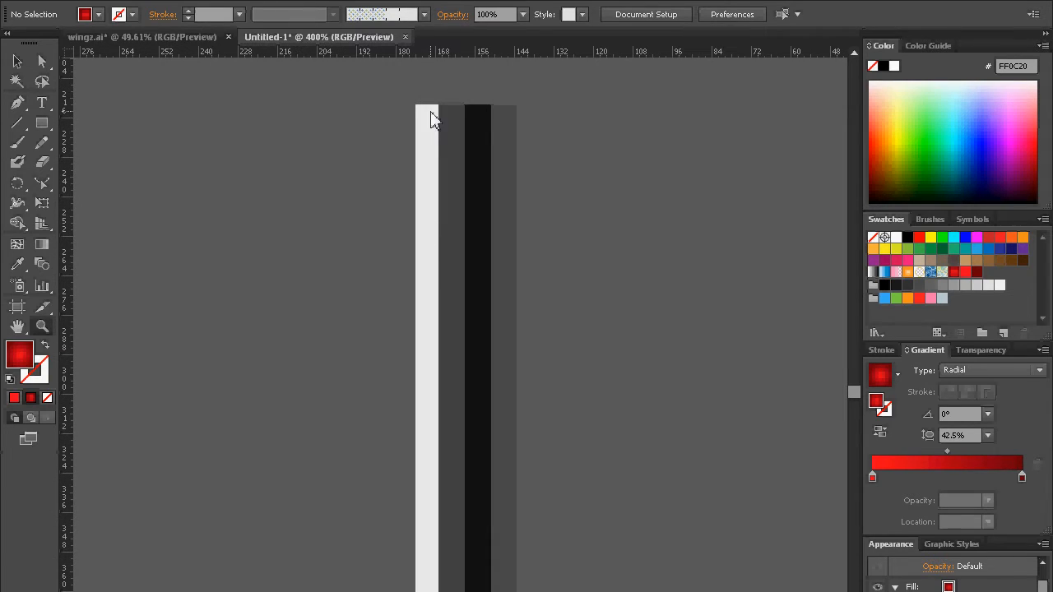
Step: Draw a tall, narrow rectangle beside the striped bar and delete it
click(42, 123)
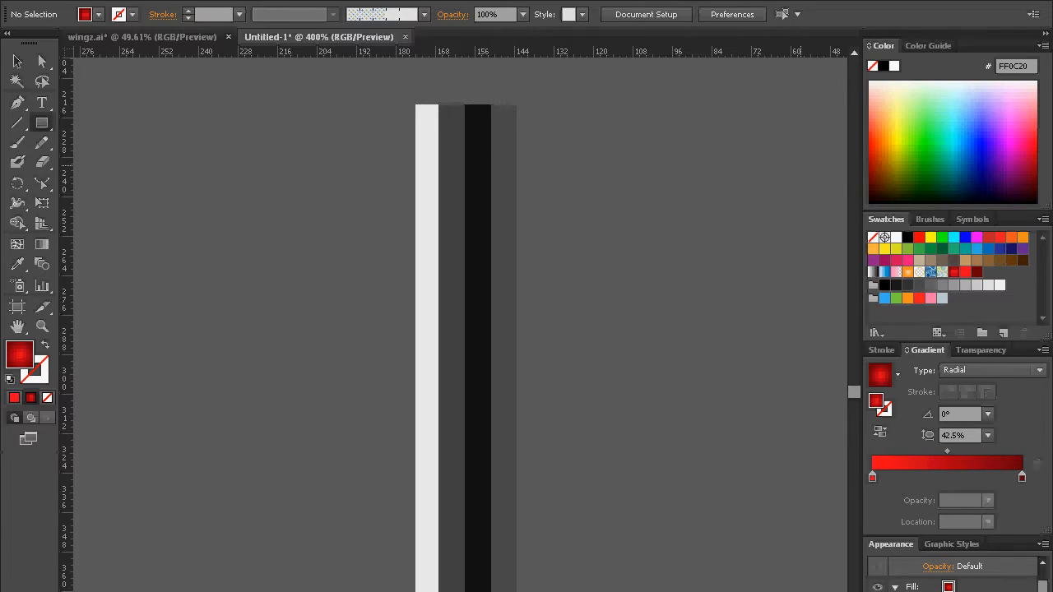
drag(244, 134, 281, 591)
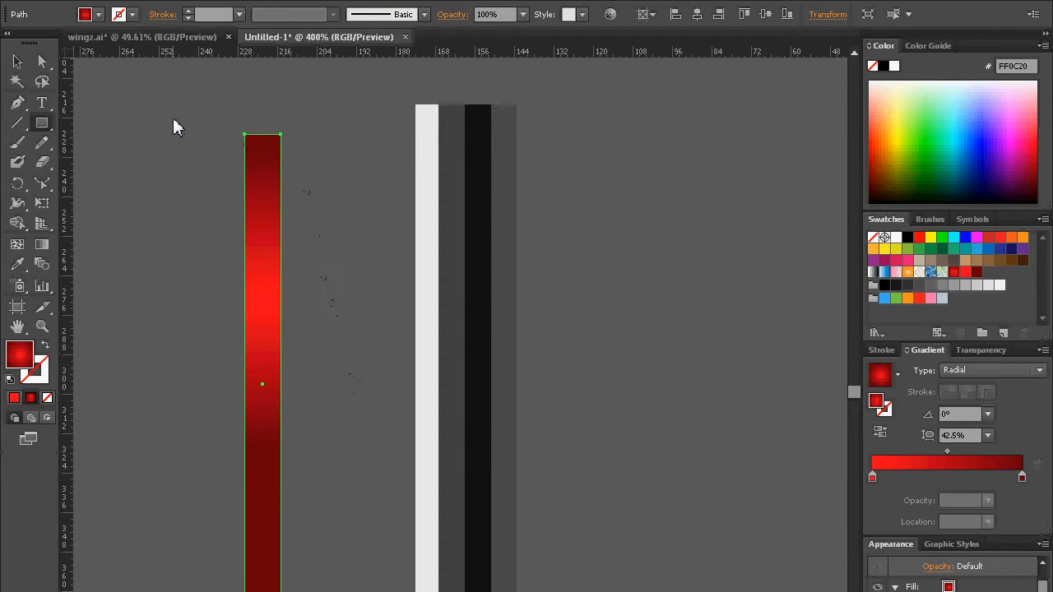
click(16, 62)
click(513, 155)
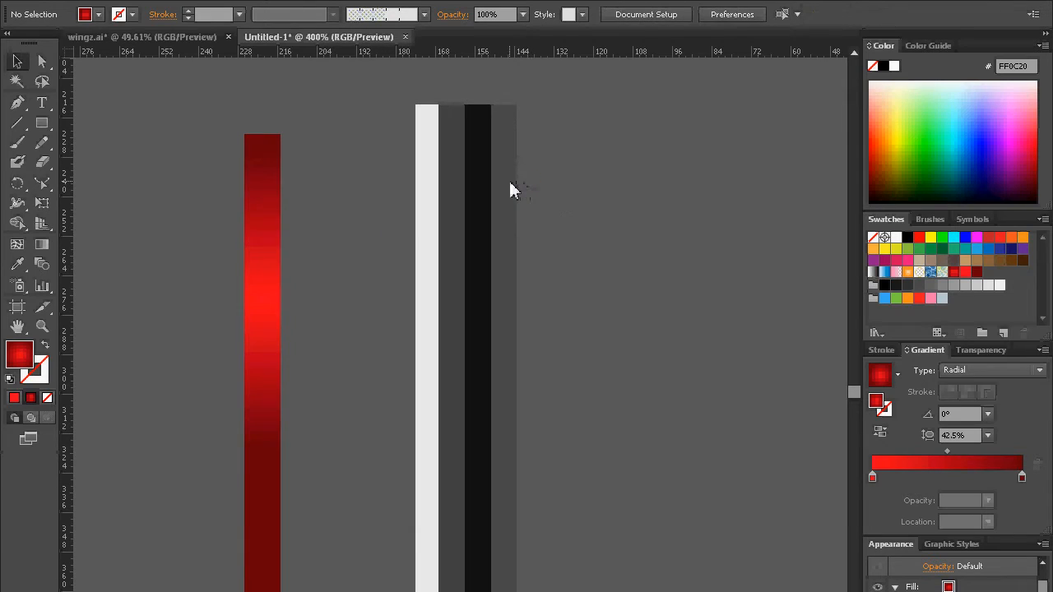
click(258, 188)
key(Delete)
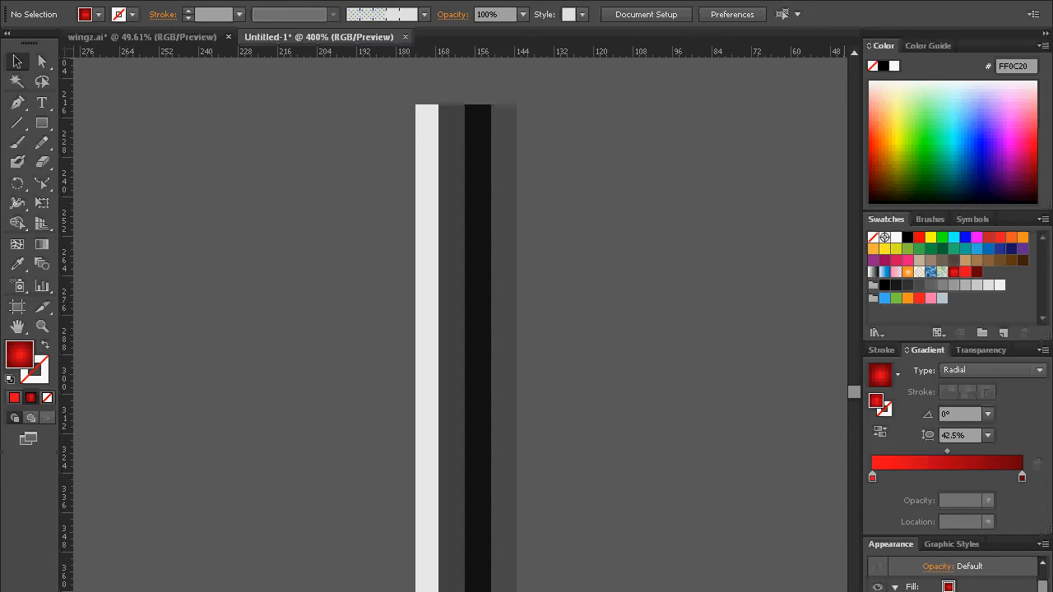
Step: Inspect the fill colour, opacity and edges of each of the four strips that make up the striped bar
click(503, 378)
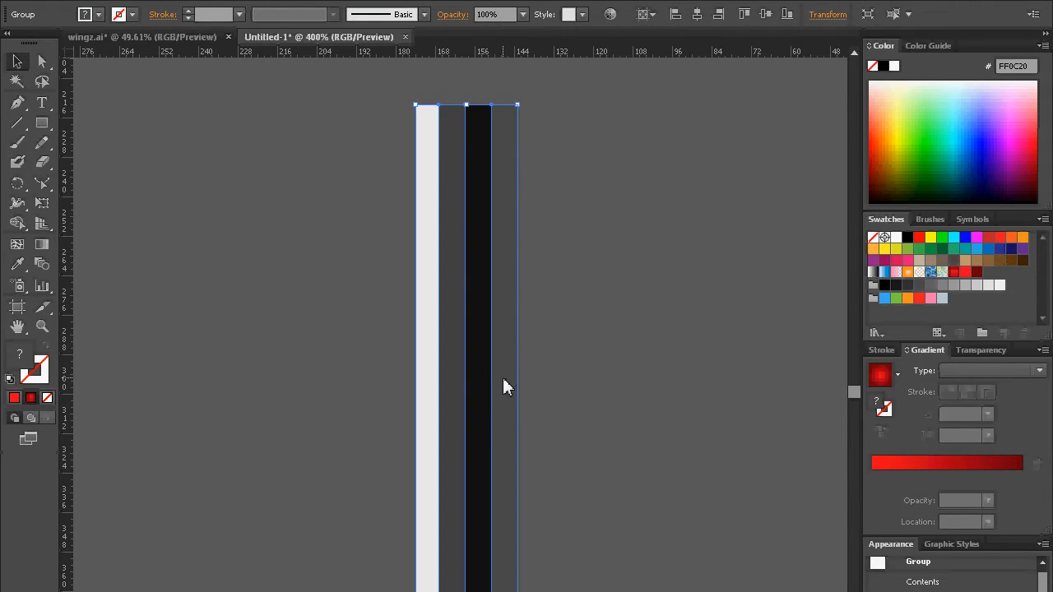
click(535, 197)
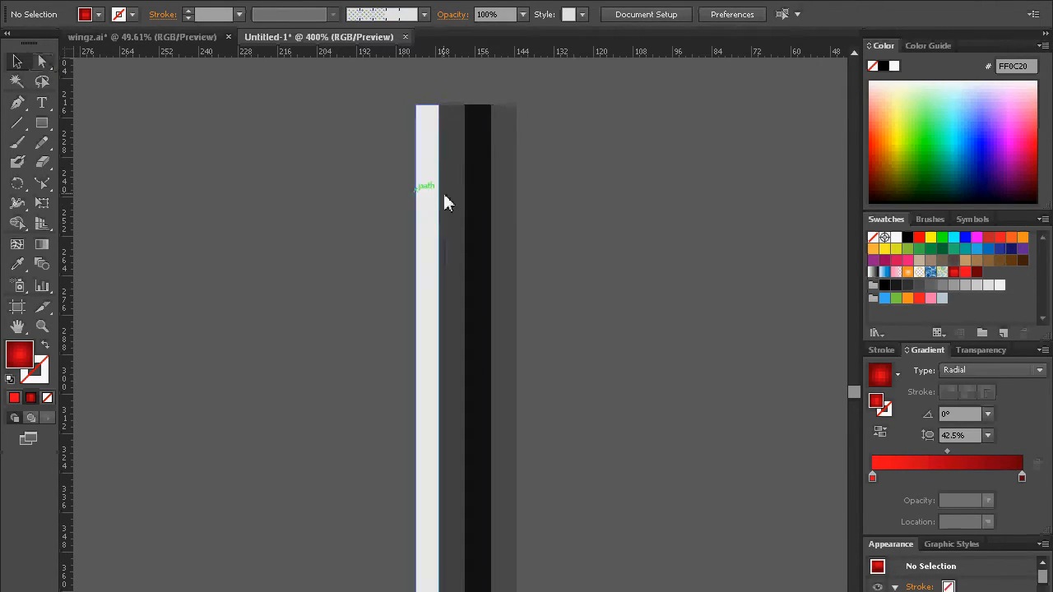
click(505, 201)
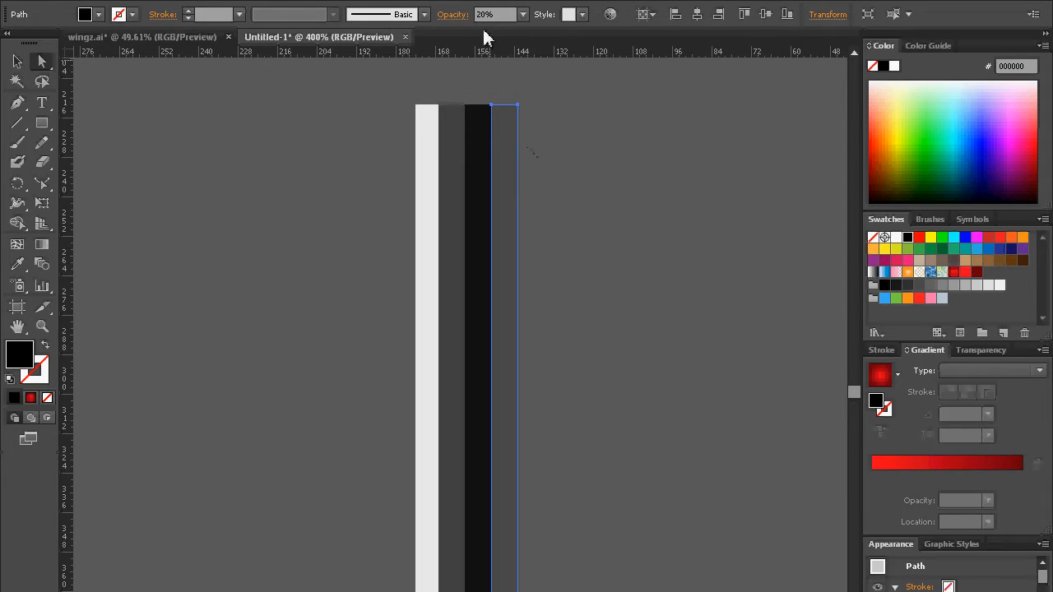
click(608, 177)
click(479, 176)
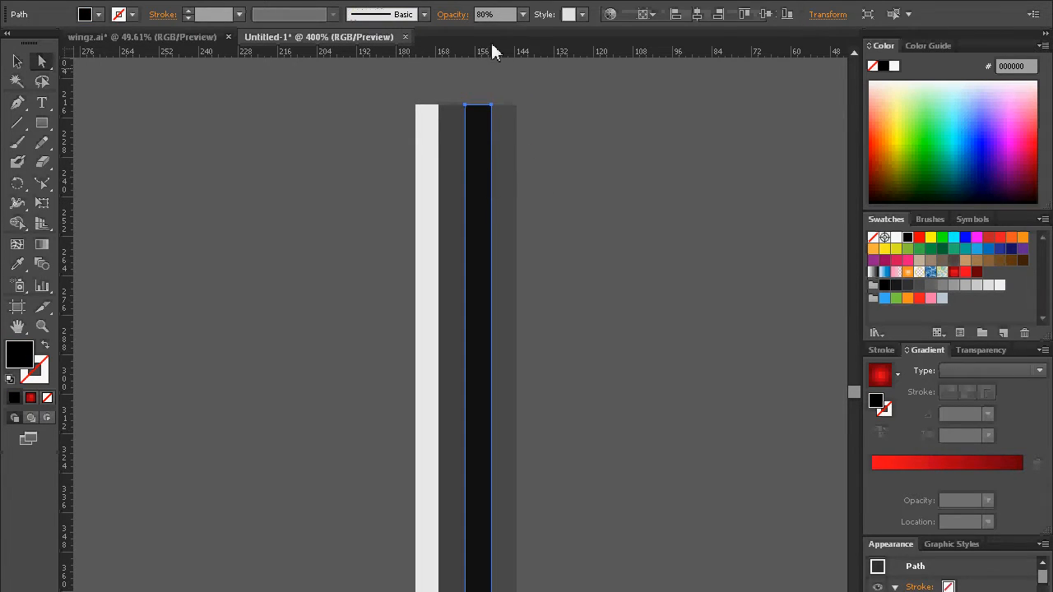
click(586, 170)
click(459, 193)
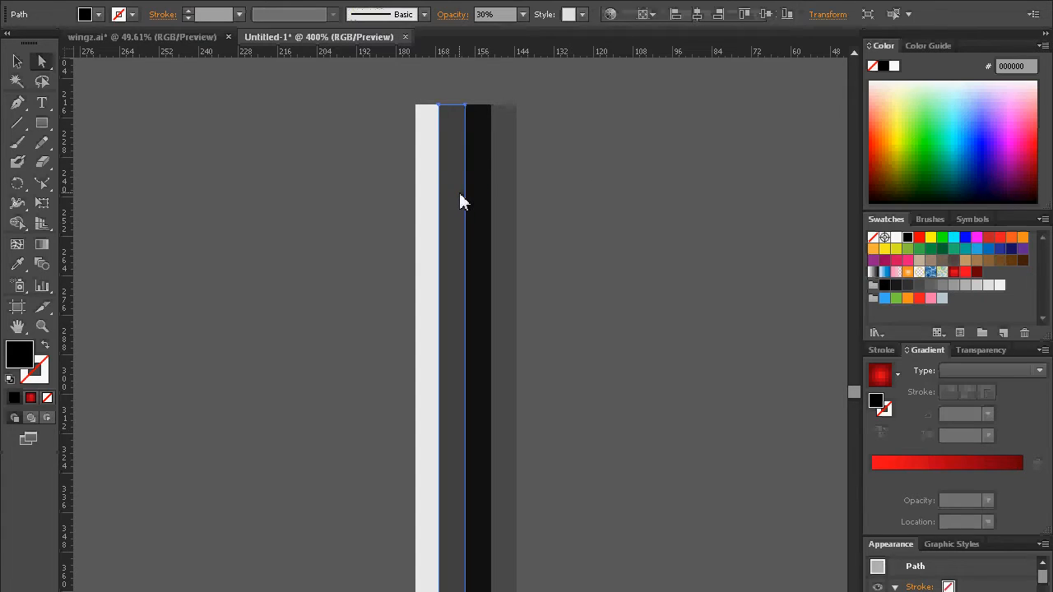
click(613, 181)
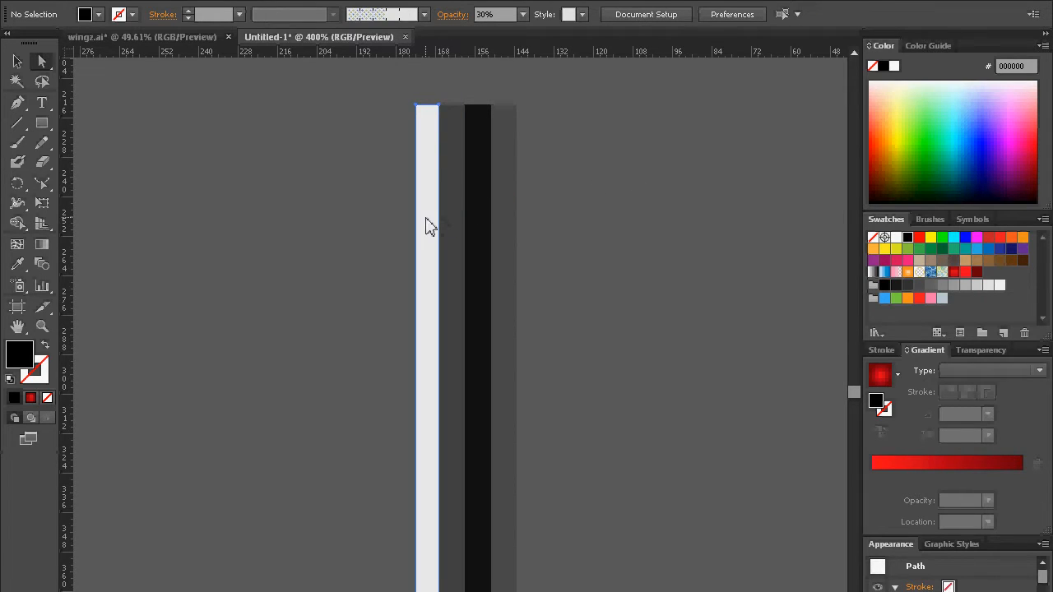
click(427, 225)
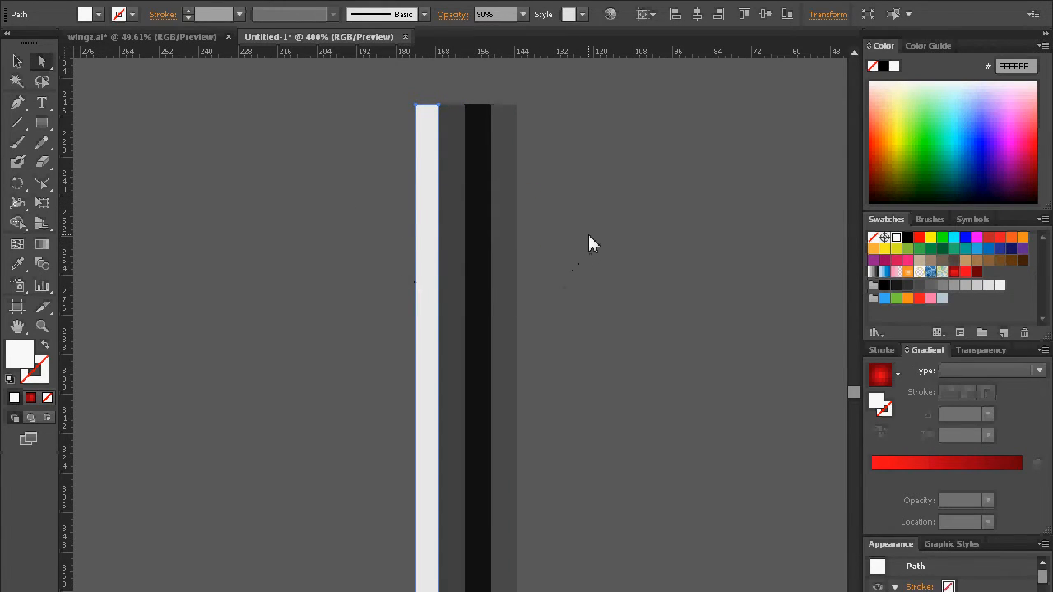
drag(588, 235, 531, 227)
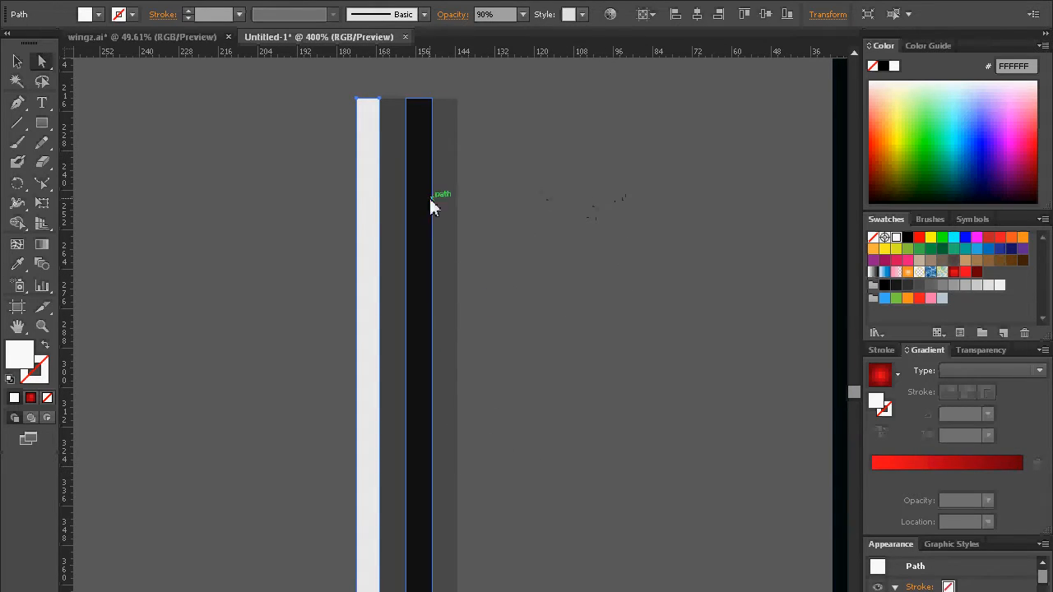
click(459, 317)
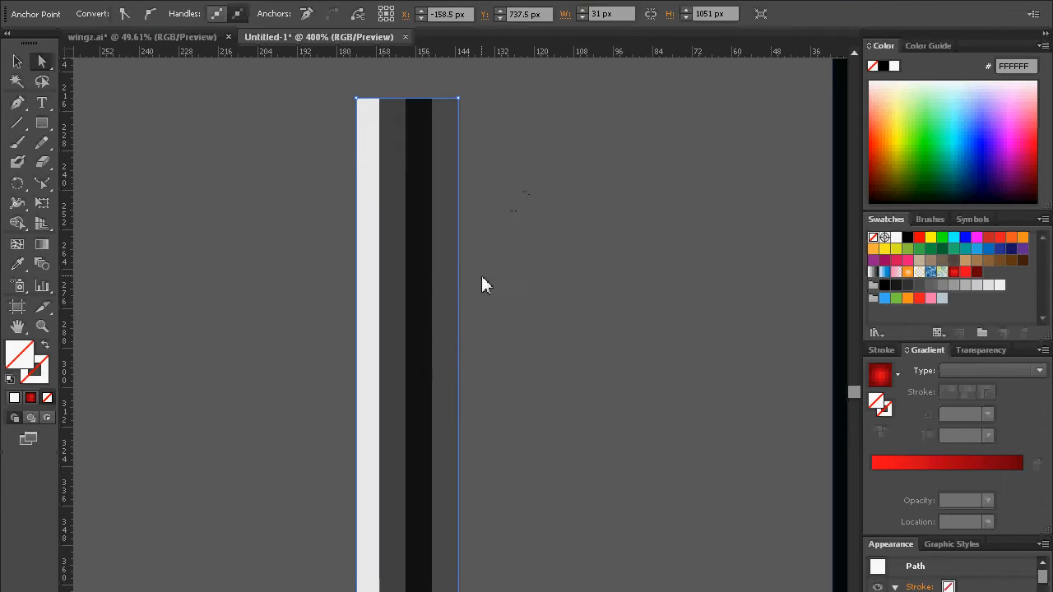
click(420, 260)
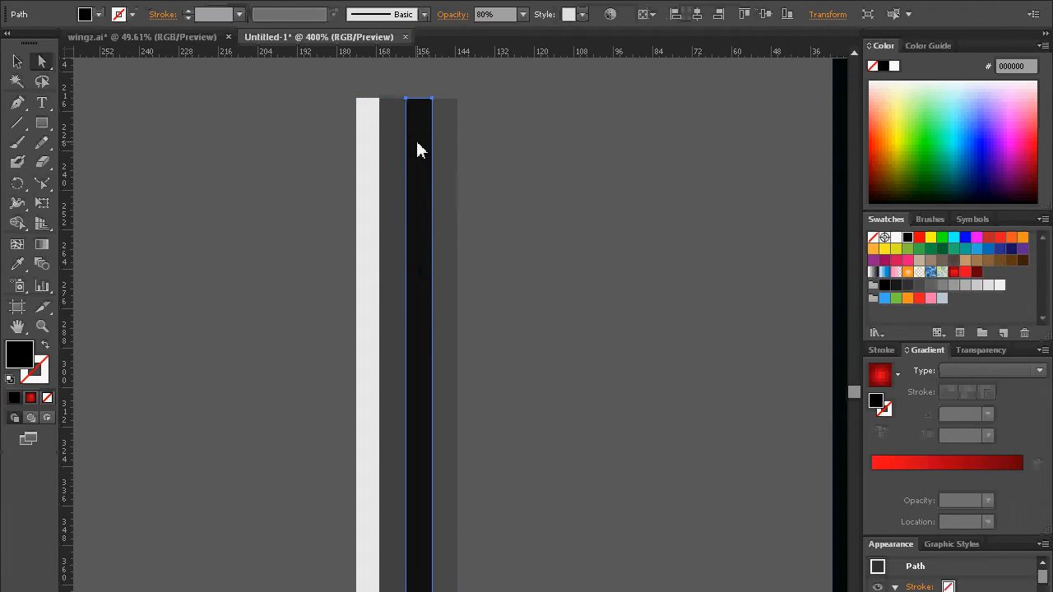
click(393, 244)
click(367, 272)
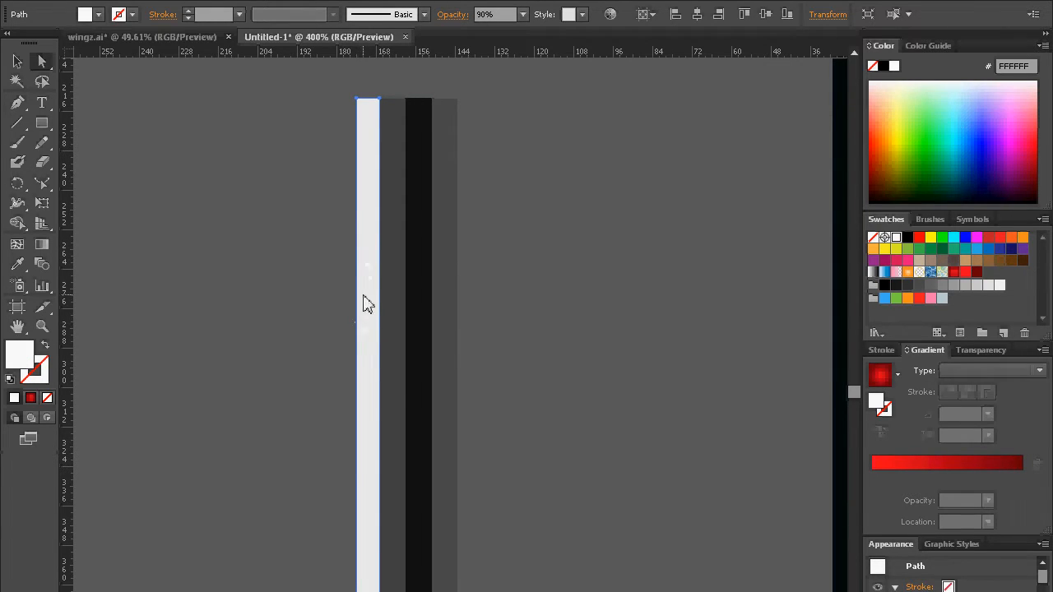
Step: Compare the striped bar with the light and dark seam line between the rivets on the reference's left wing
click(42, 326)
alt+click(528, 401)
alt+click(528, 393)
alt+click(528, 394)
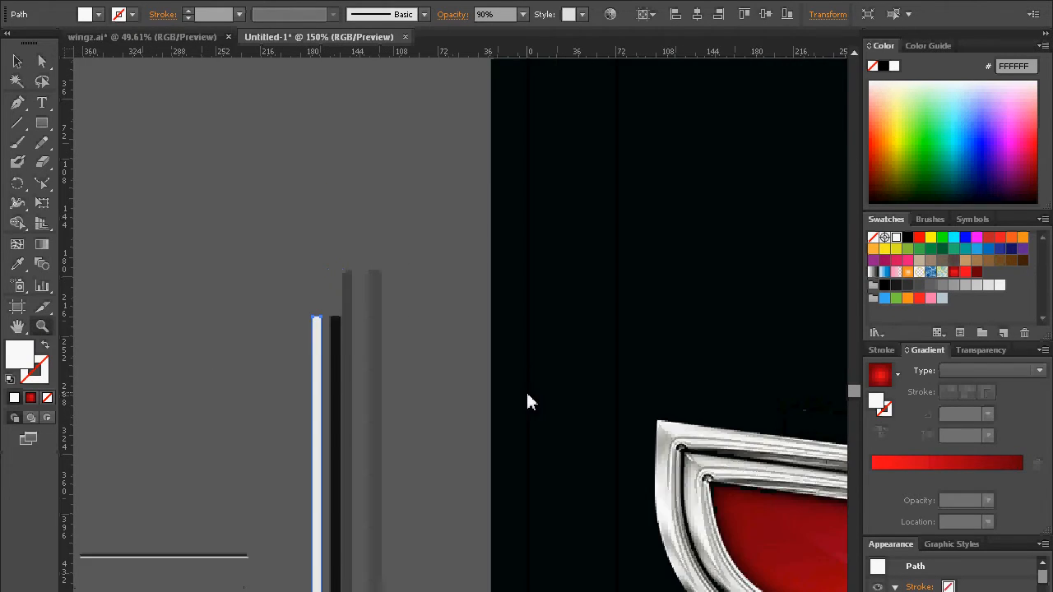
alt+click(528, 393)
drag(829, 591, 475, 400)
drag(449, 329, 530, 469)
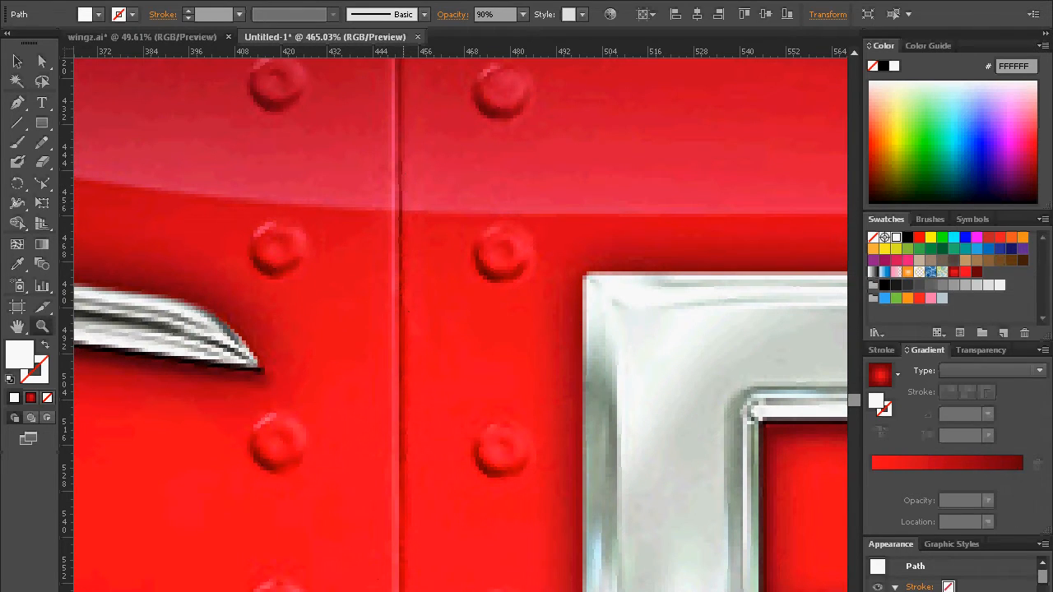
alt+click(303, 327)
alt+click(303, 328)
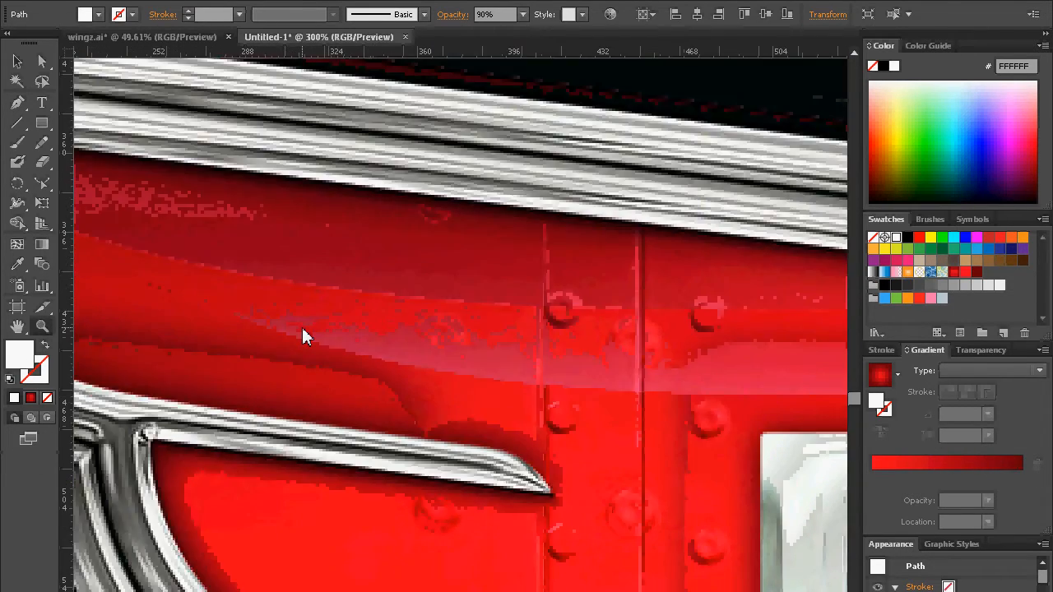
alt+click(302, 327)
alt+click(303, 327)
alt+click(386, 428)
drag(668, 591, 471, 409)
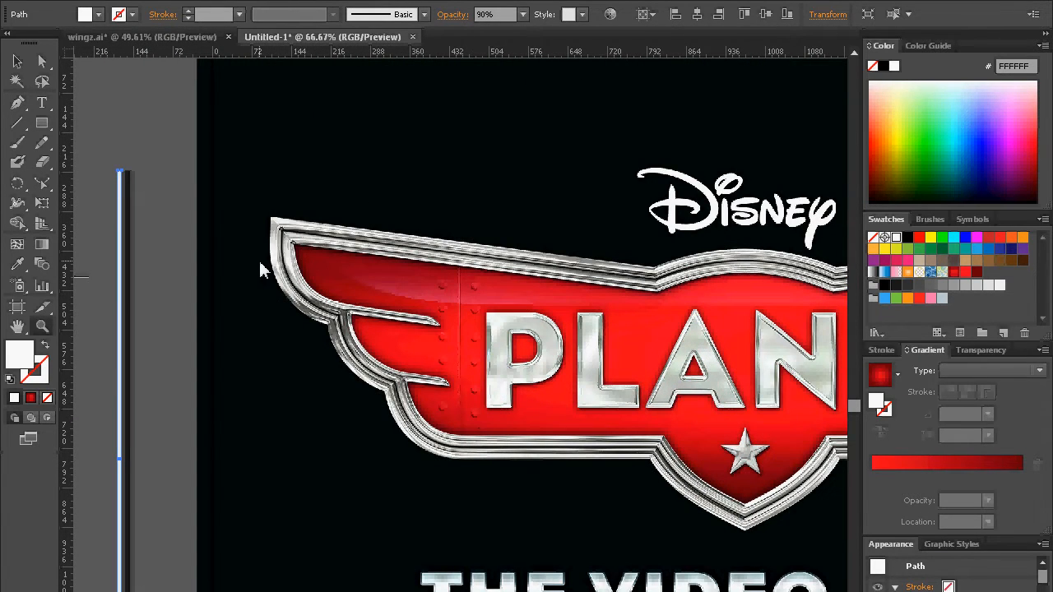
drag(270, 264, 356, 280)
Step: Turn the grouped striped bar beside the artboard into a new art brush that stretches to fit the stroke length
click(16, 61)
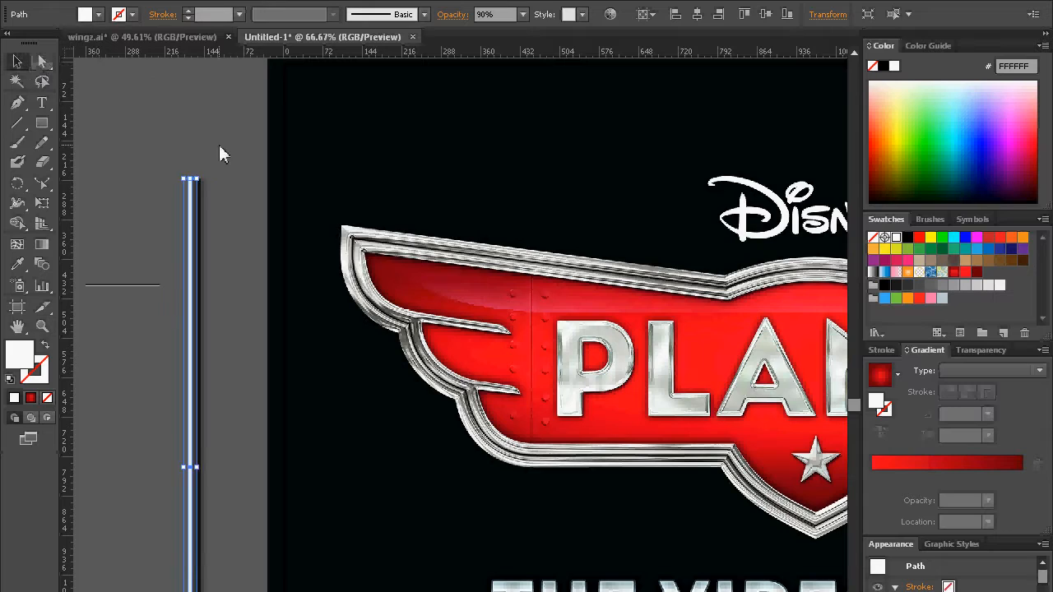
click(233, 203)
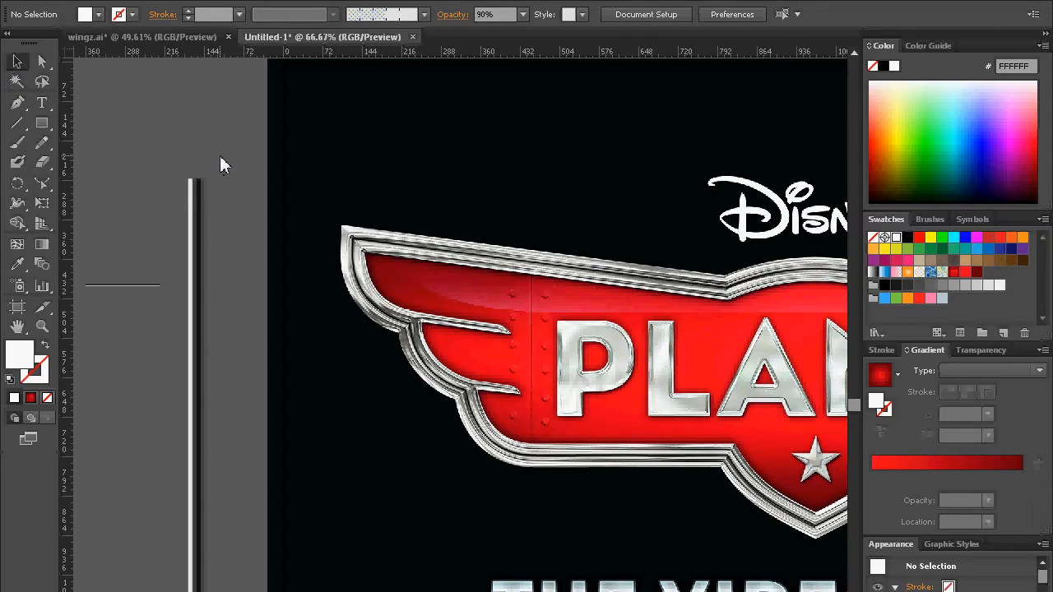
click(196, 317)
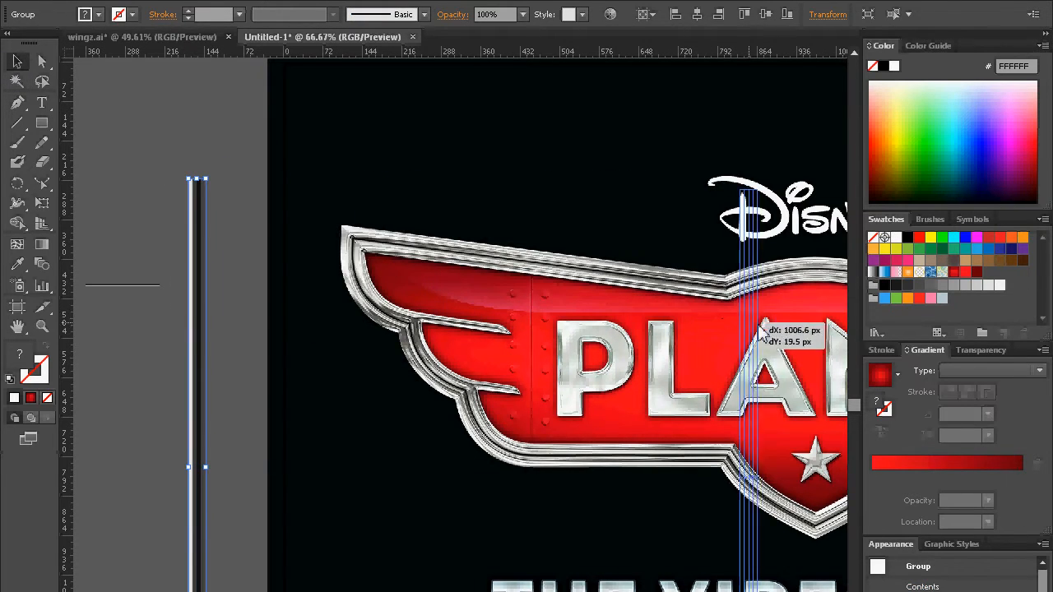
mouse_move(935, 214)
mouse_down()
mouse_move(939, 262)
mouse_move(955, 248)
mouse_up()
click(457, 422)
click(511, 496)
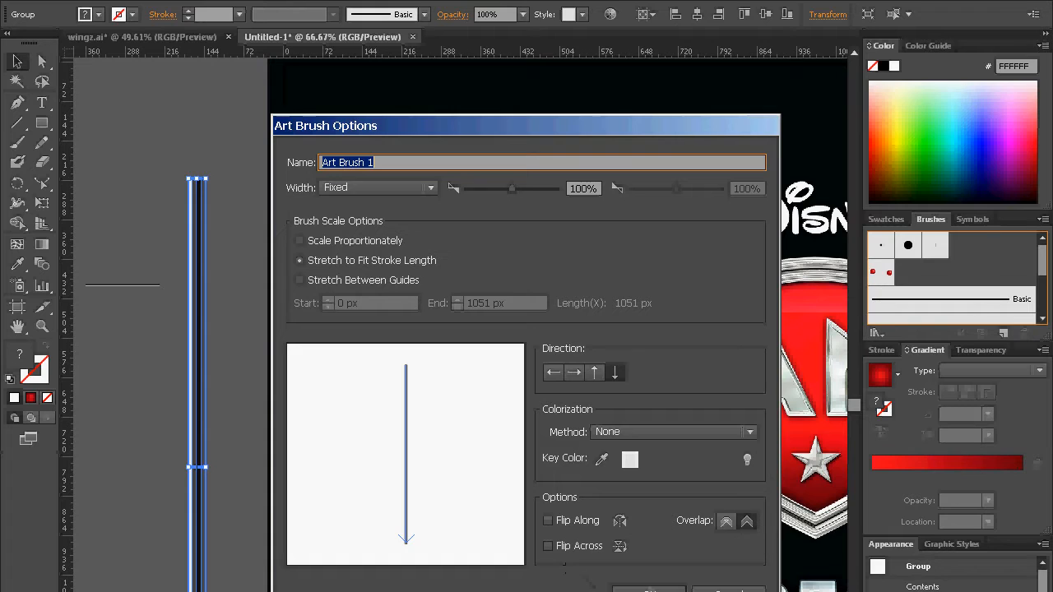
click(649, 589)
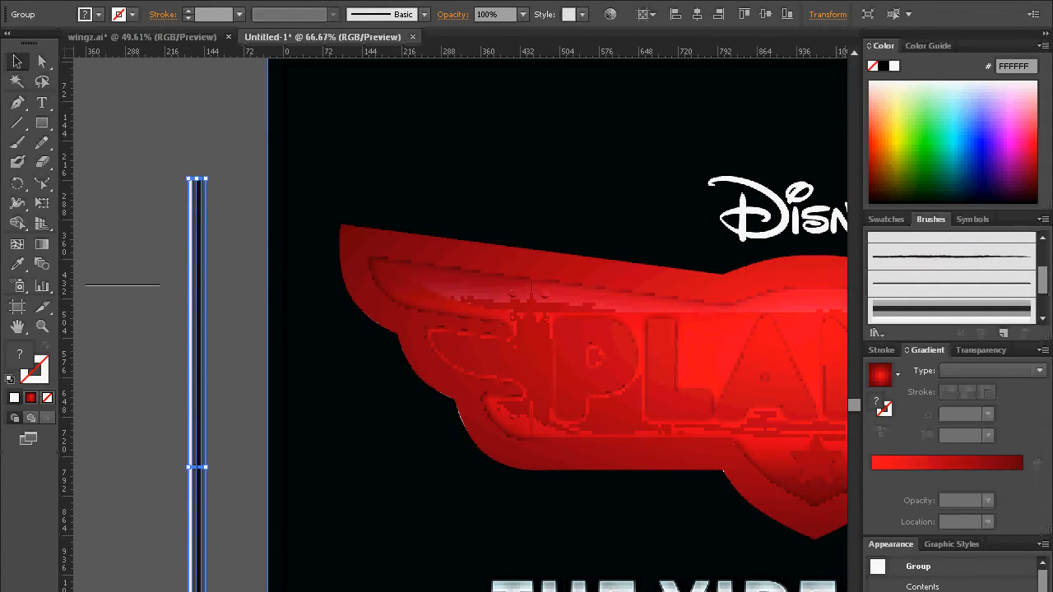
scroll(1035, 284, down, 2)
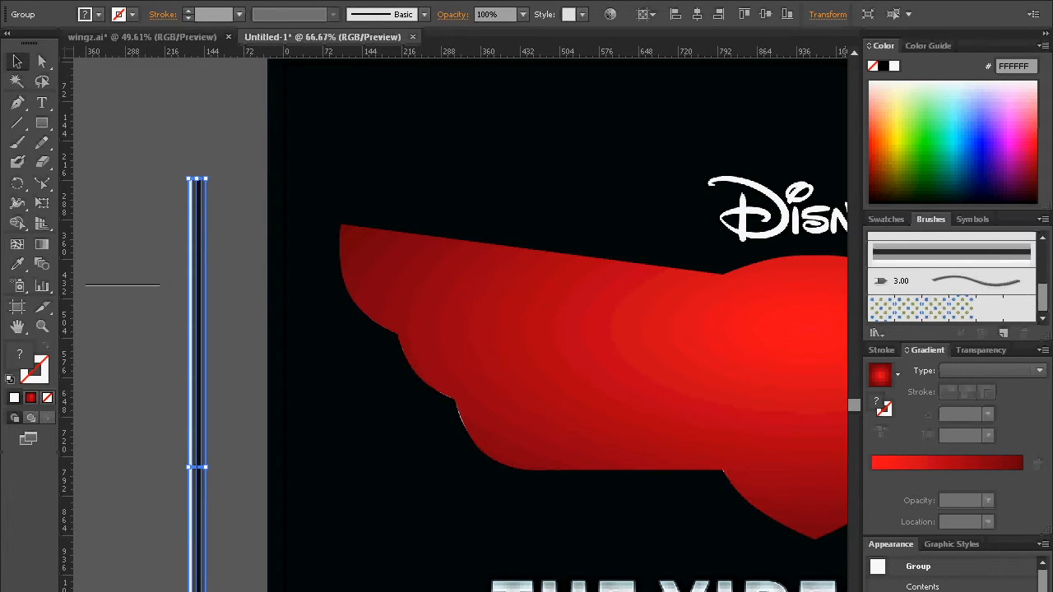
key(ctrl+shift+a)
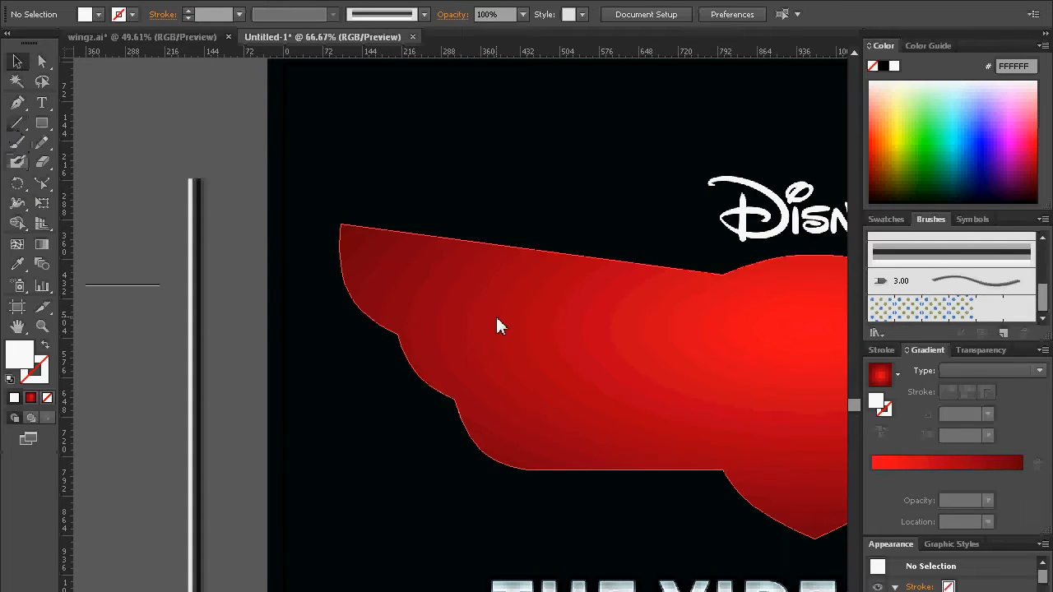
Step: Draw a vertical line across the left wing from its upper edge to its lower edge and apply the new striped art brush
key(backslash)
drag(545, 251, 574, 472)
drag(1042, 299, 1042, 283)
click(917, 282)
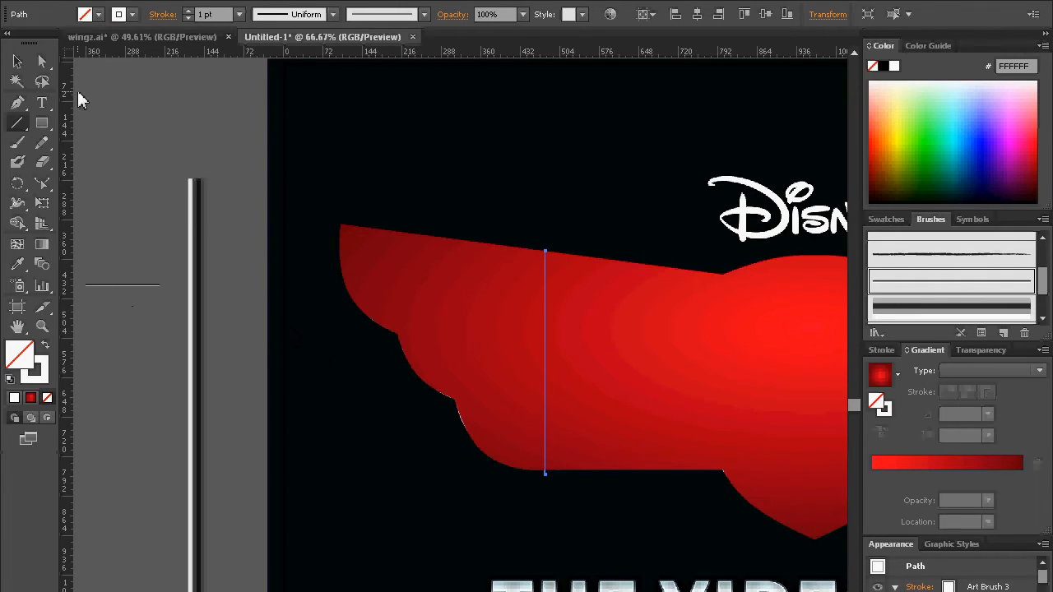
click(18, 63)
click(114, 93)
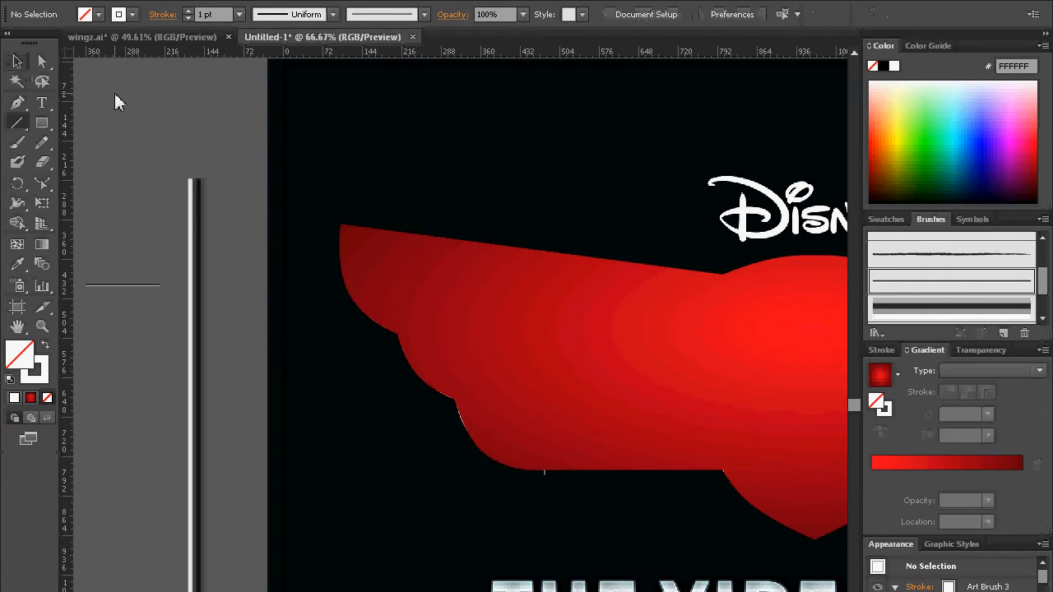
click(546, 479)
key(Delete)
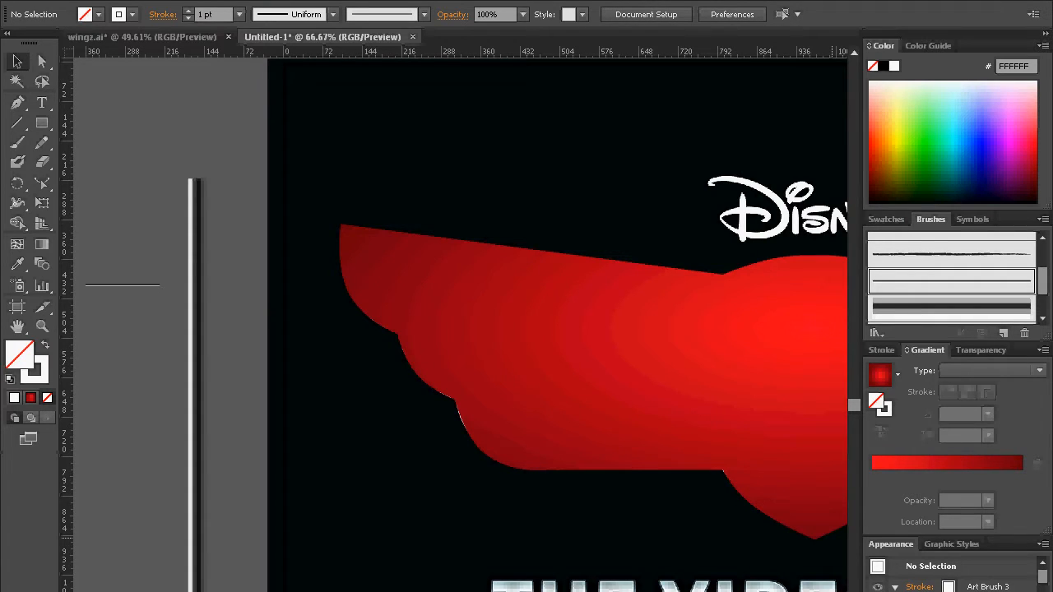
key(ctrl+z)
click(214, 120)
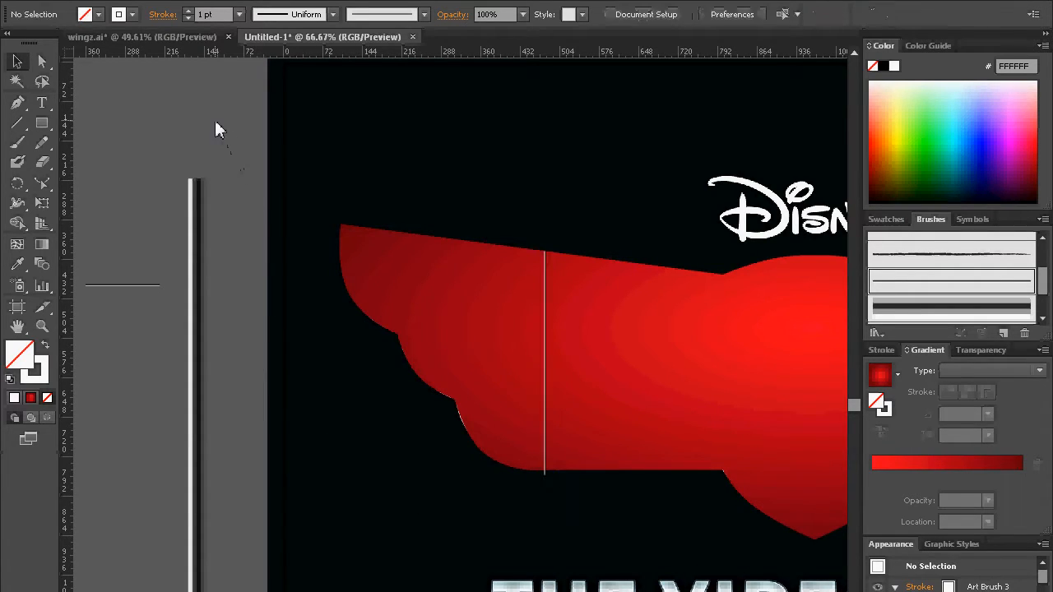
Step: Set the blend mode of the vertical seam line on the left wing to Overlay
click(548, 335)
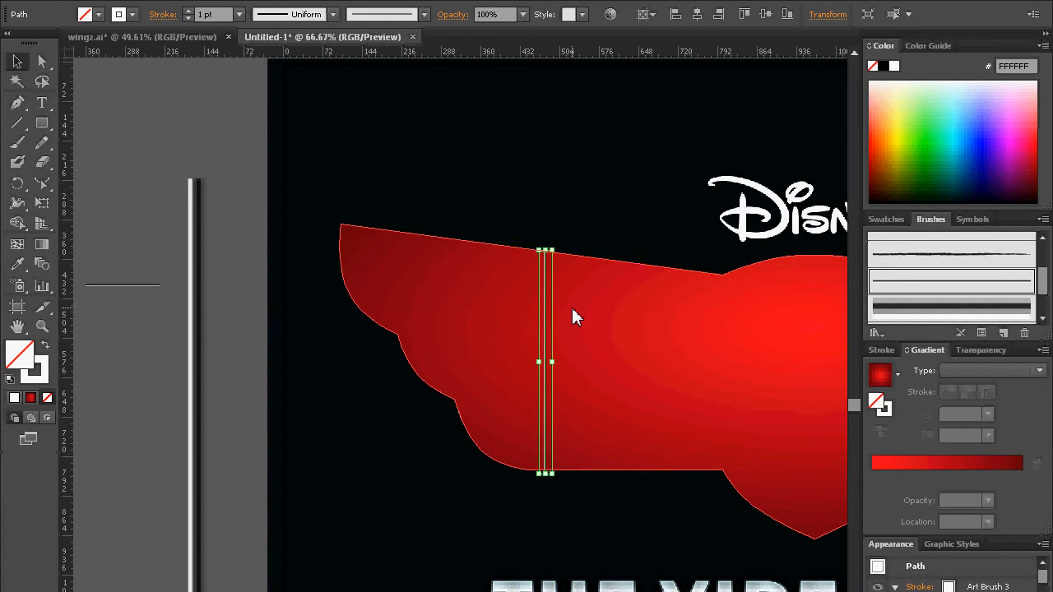
click(281, 144)
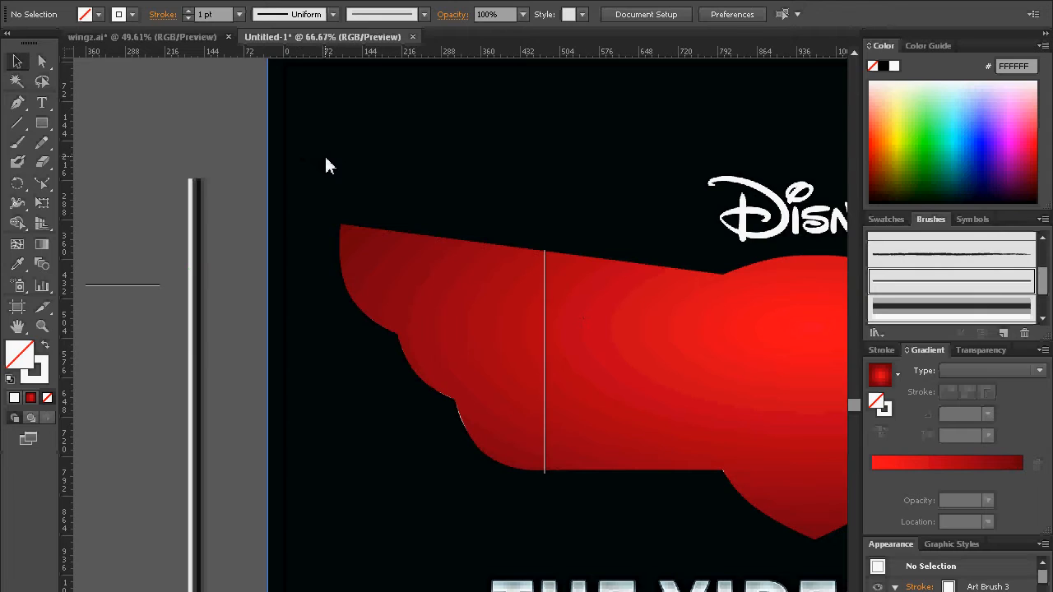
click(544, 337)
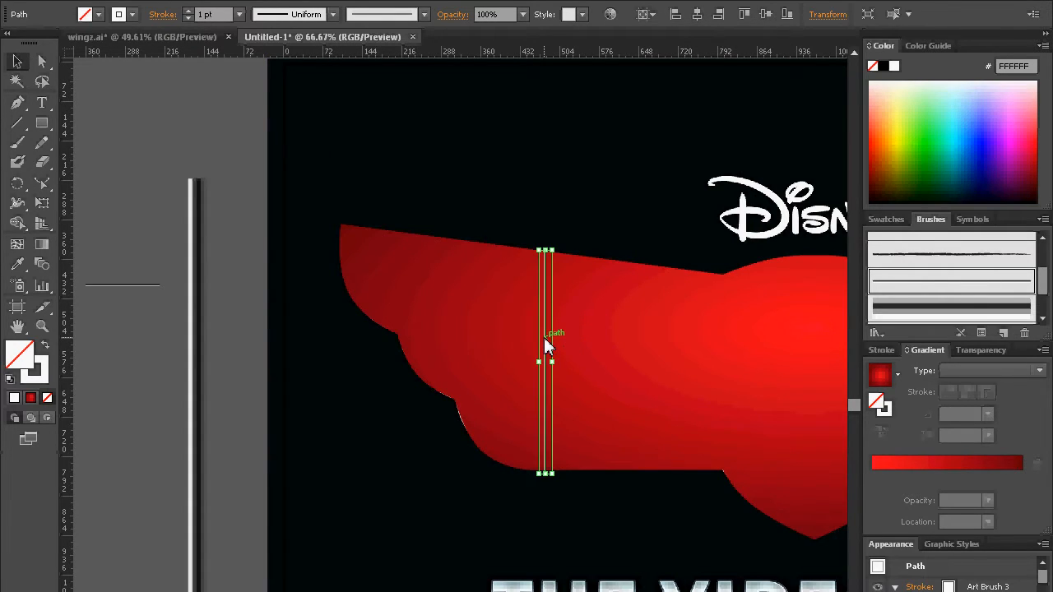
click(981, 349)
click(927, 374)
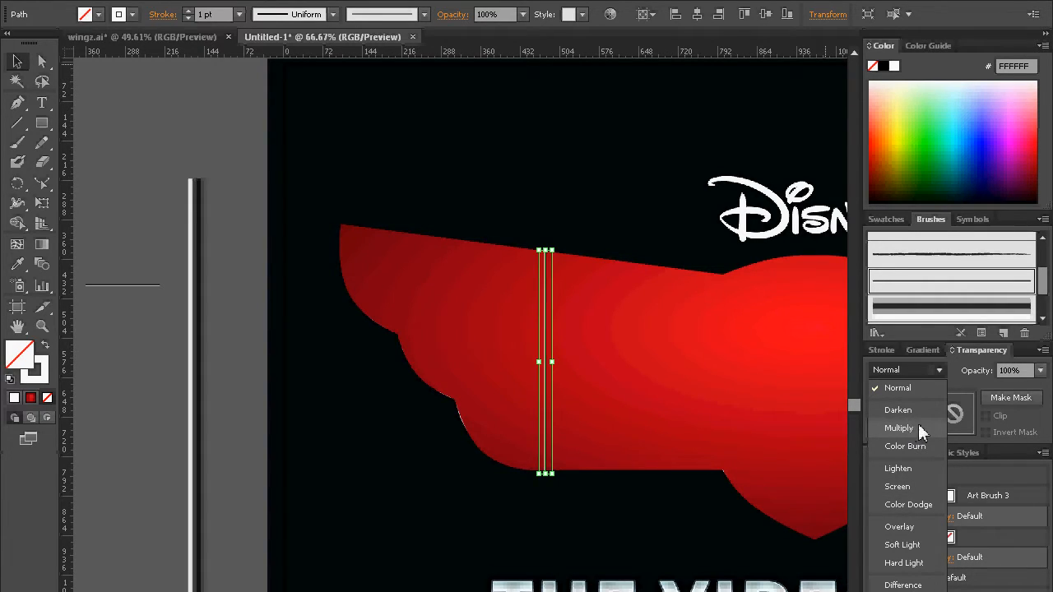
click(914, 527)
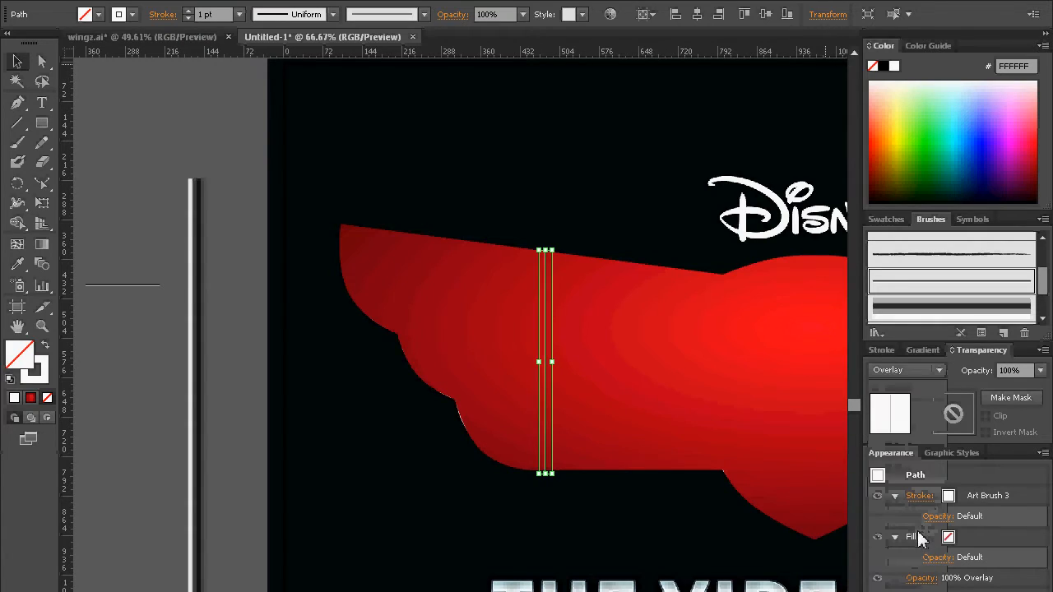
click(241, 436)
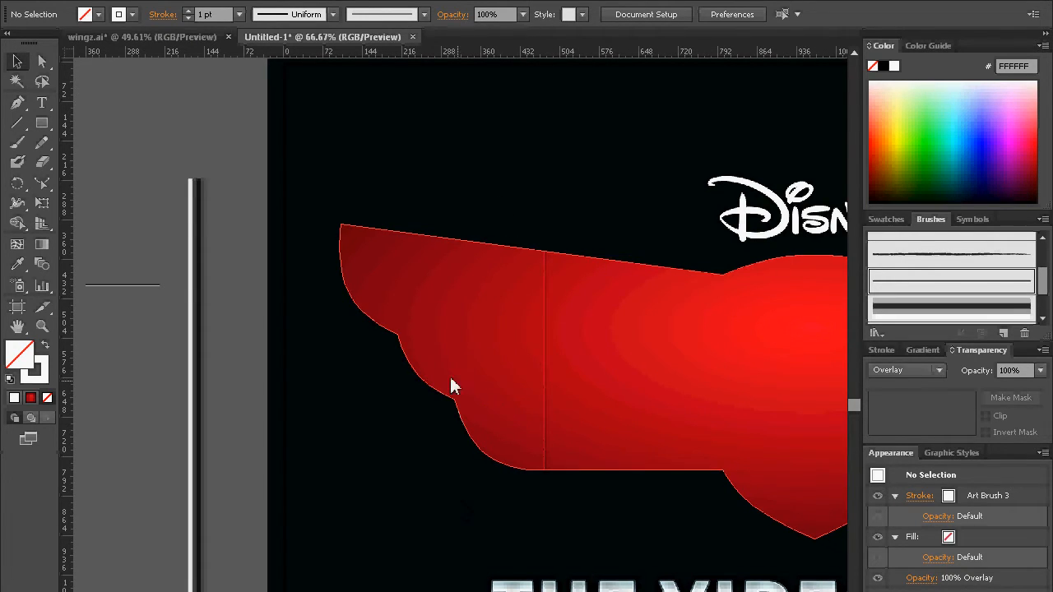
Step: Move the seam line slightly left onto the reference badge's panel seam between the two rivet columns
key(ctrl+z)
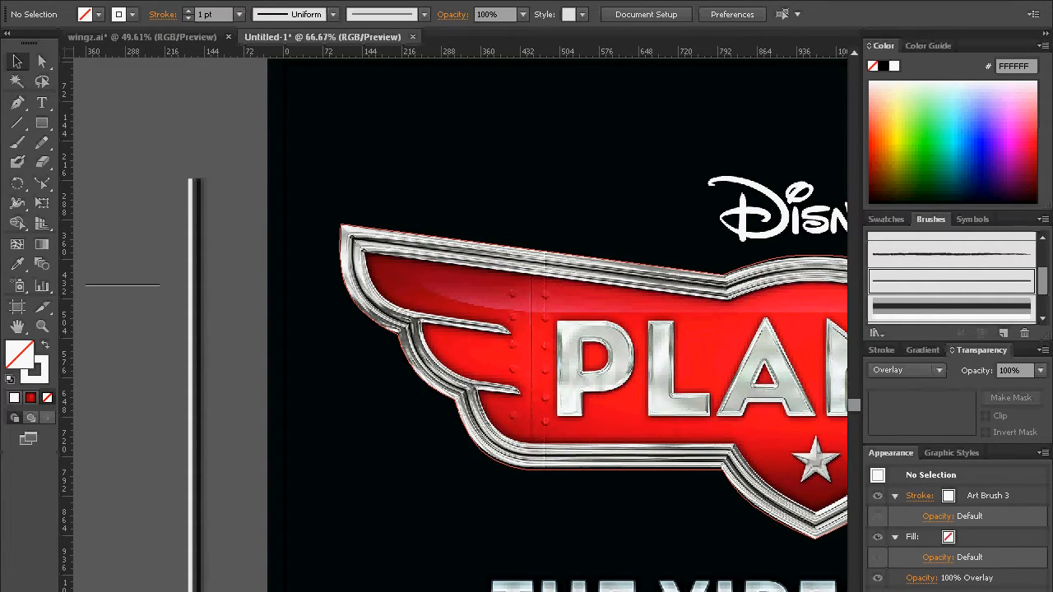
key(ctrl+shift+z)
drag(545, 395, 535, 395)
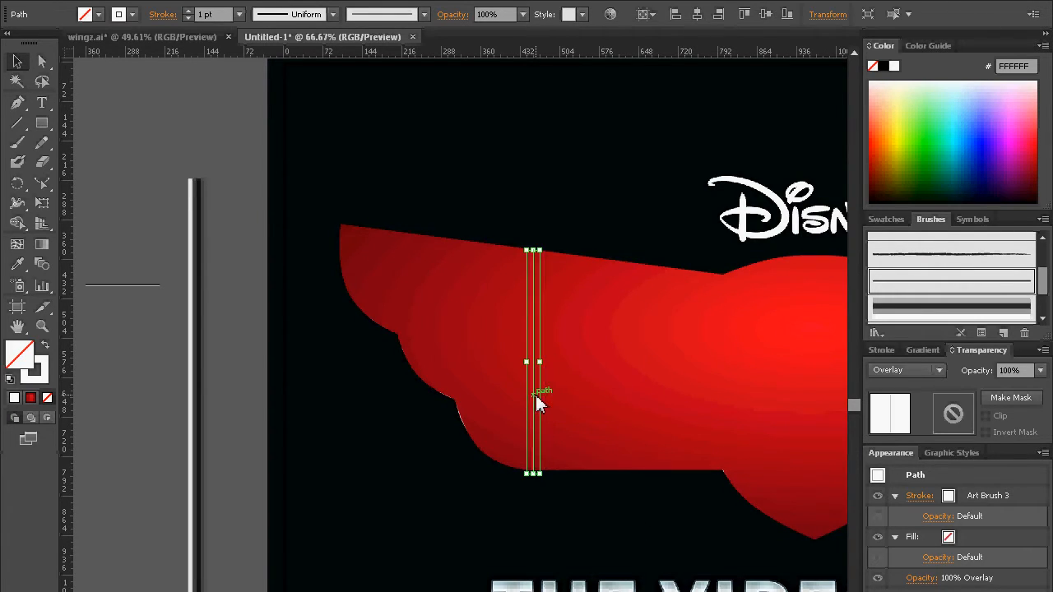
click(260, 414)
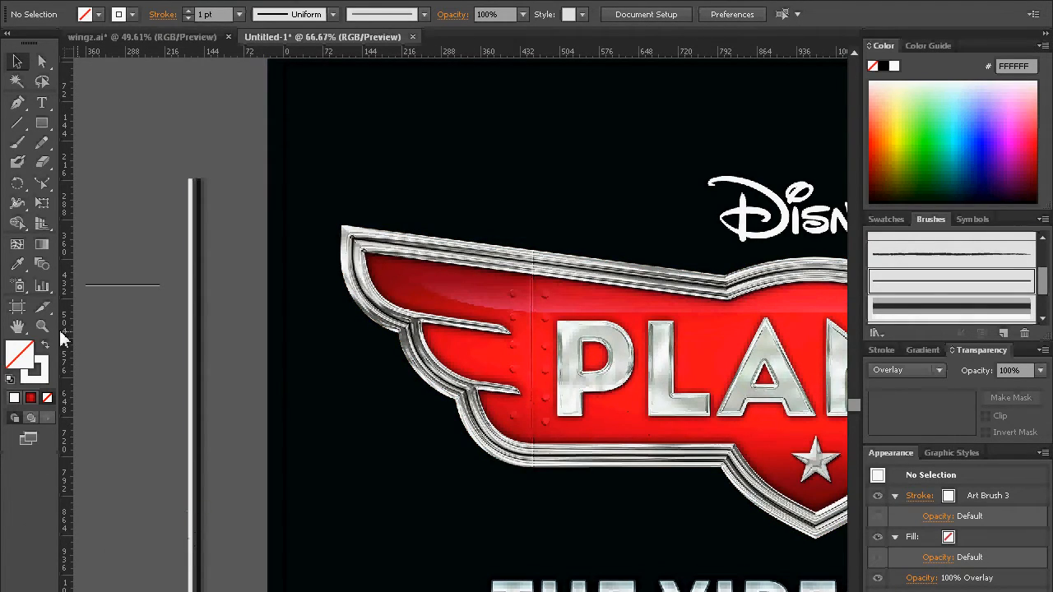
Step: Compare the brushed seam line closely with the reference's panel seam and the surrounding left wing
key(z)
drag(485, 261, 569, 336)
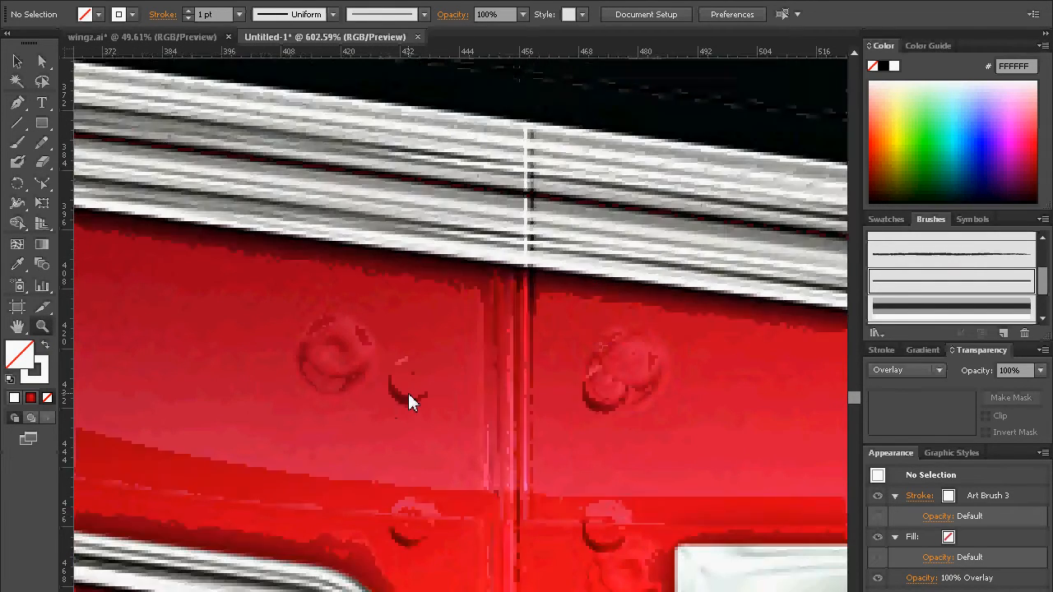
alt+click(407, 394)
alt+click(493, 423)
alt+click(507, 431)
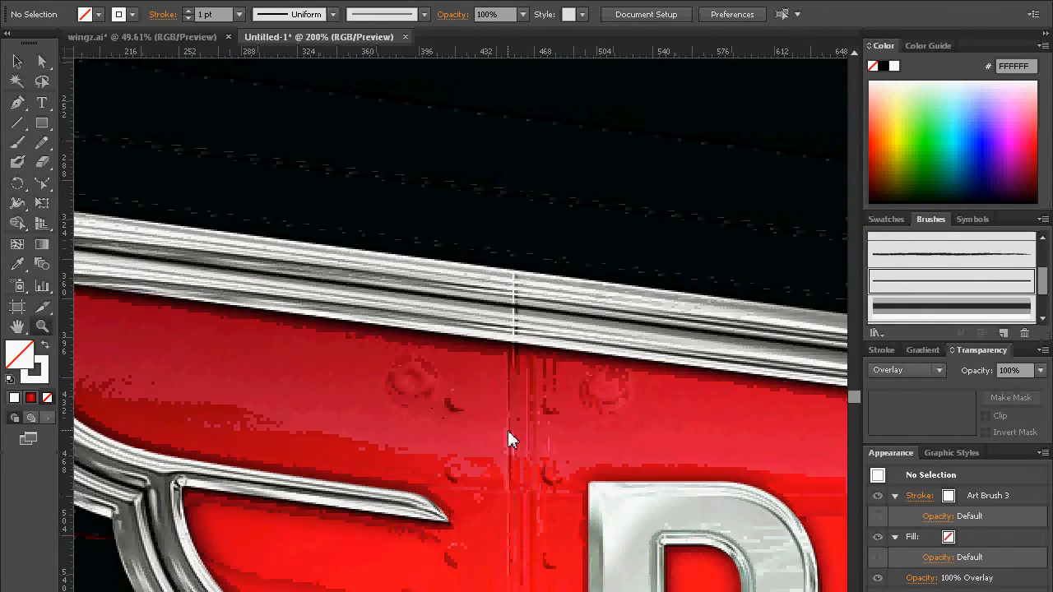
alt+click(507, 433)
alt+click(507, 434)
drag(432, 432, 516, 404)
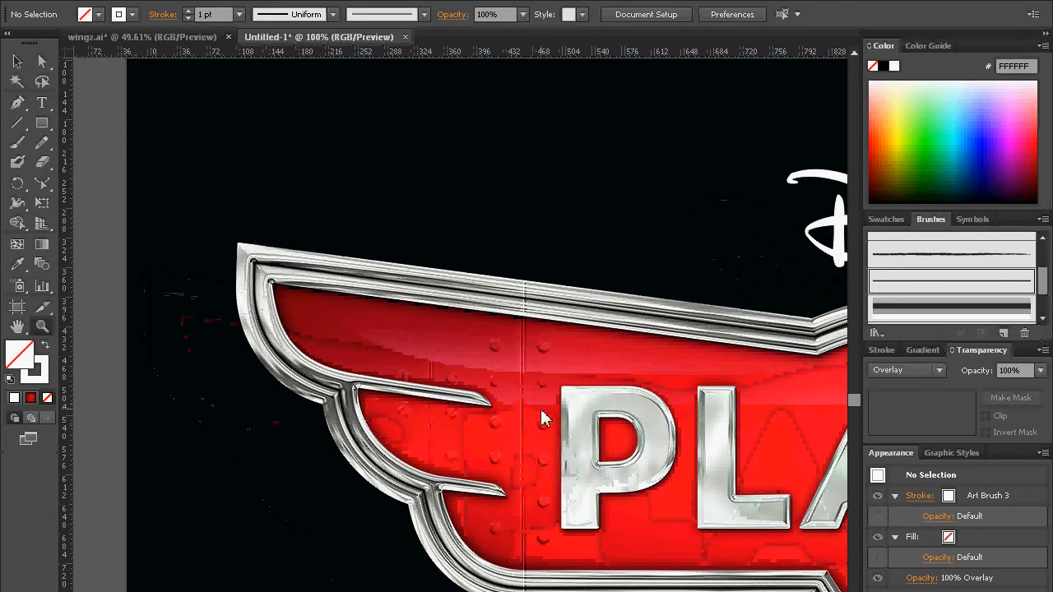
drag(508, 393, 607, 329)
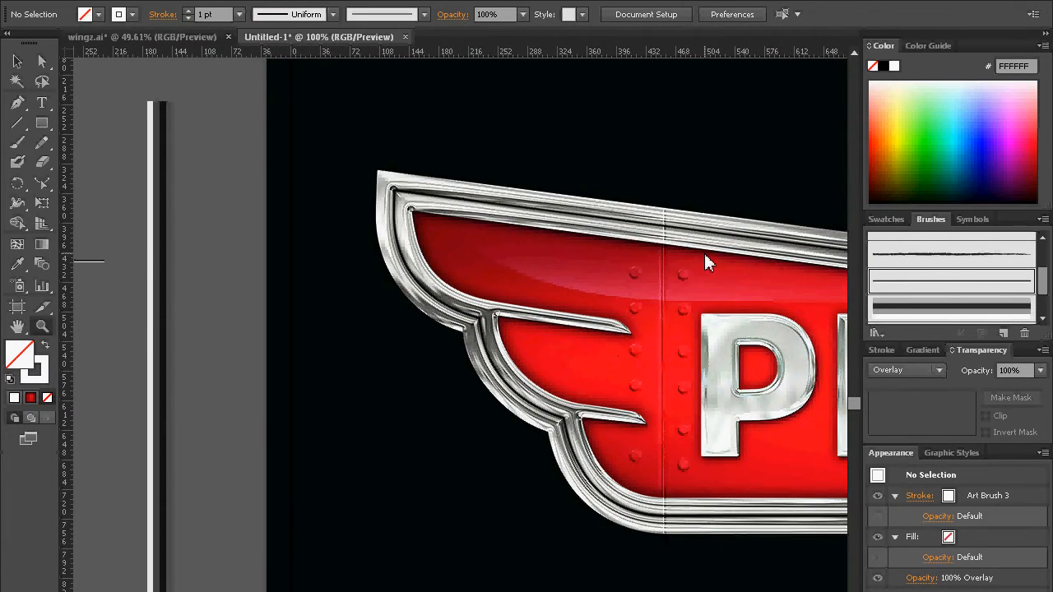
Step: Examine the shape and shading of the reference's rivets beside the panel seam
click(42, 122)
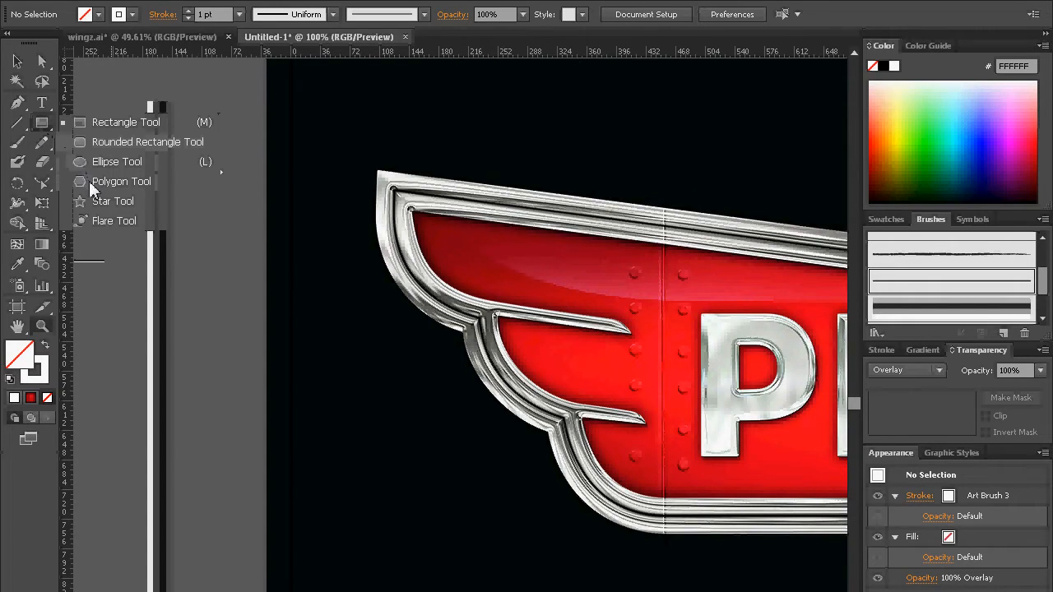
click(97, 164)
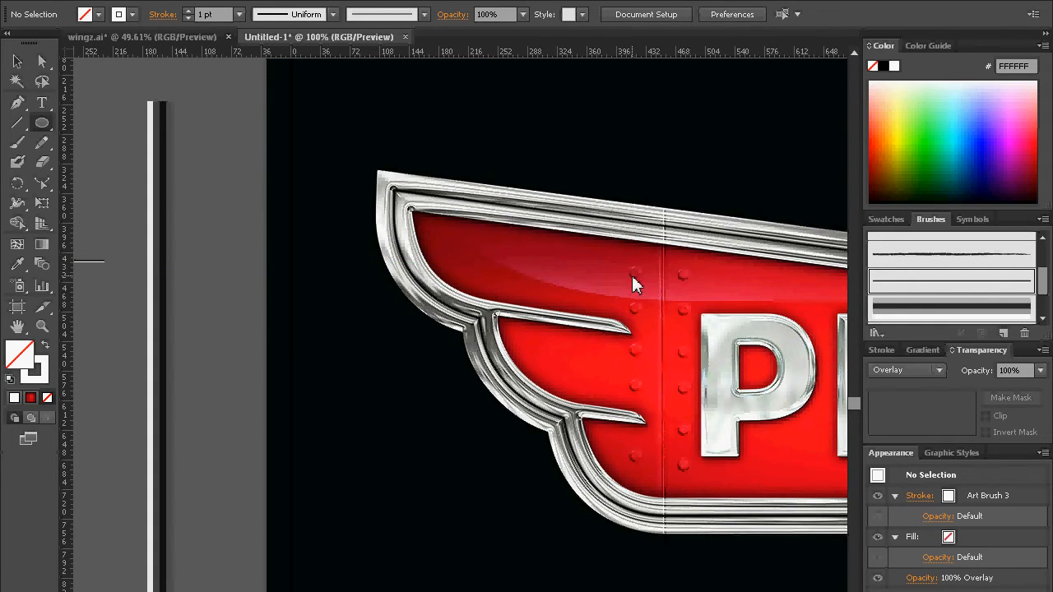
key(z)
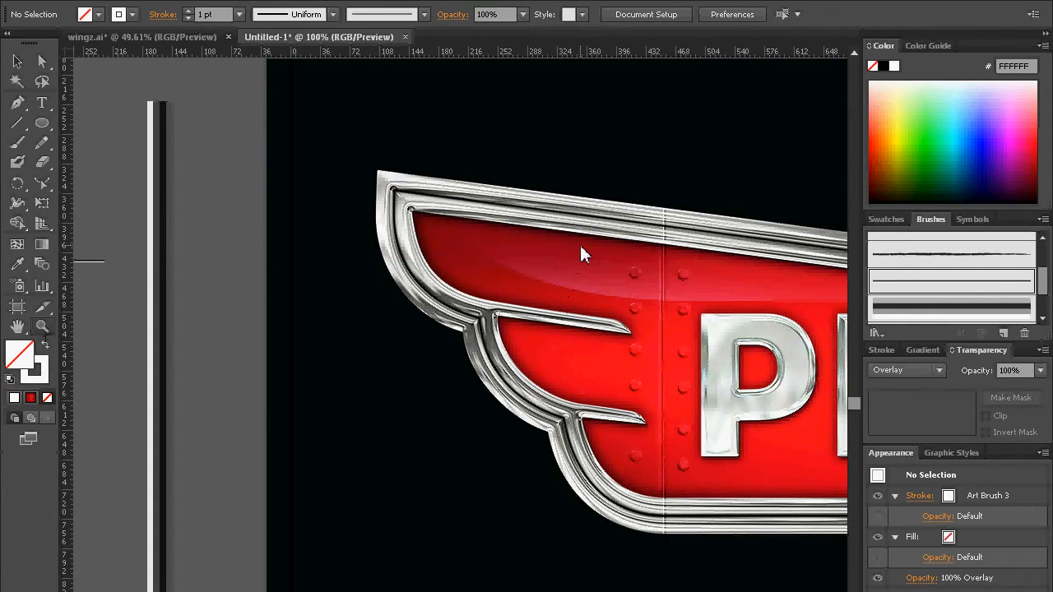
drag(612, 261, 657, 314)
alt+click(513, 226)
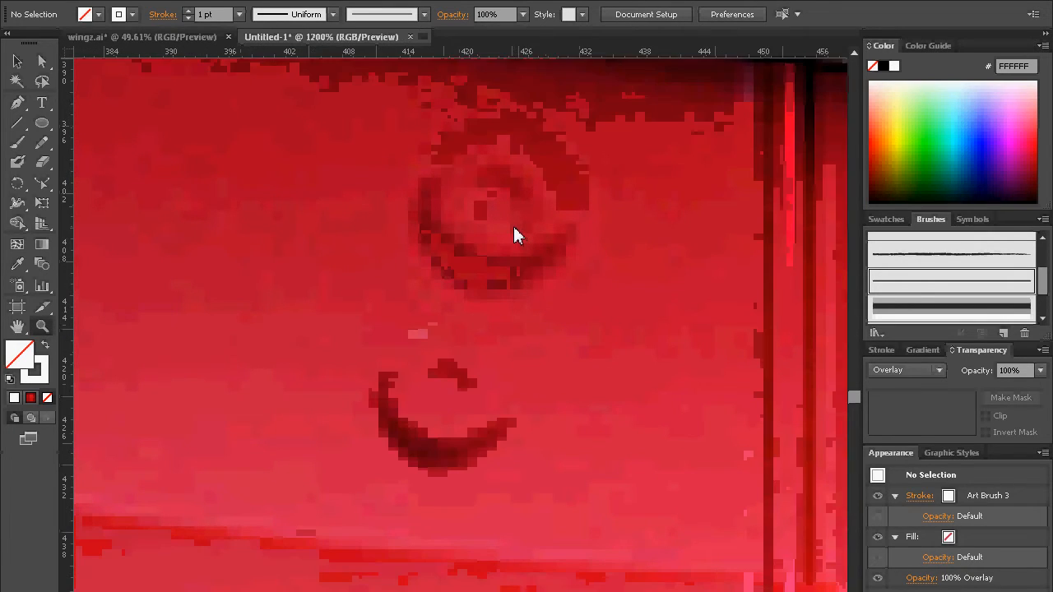
alt+click(511, 228)
alt+click(456, 475)
alt+click(455, 478)
alt+click(459, 457)
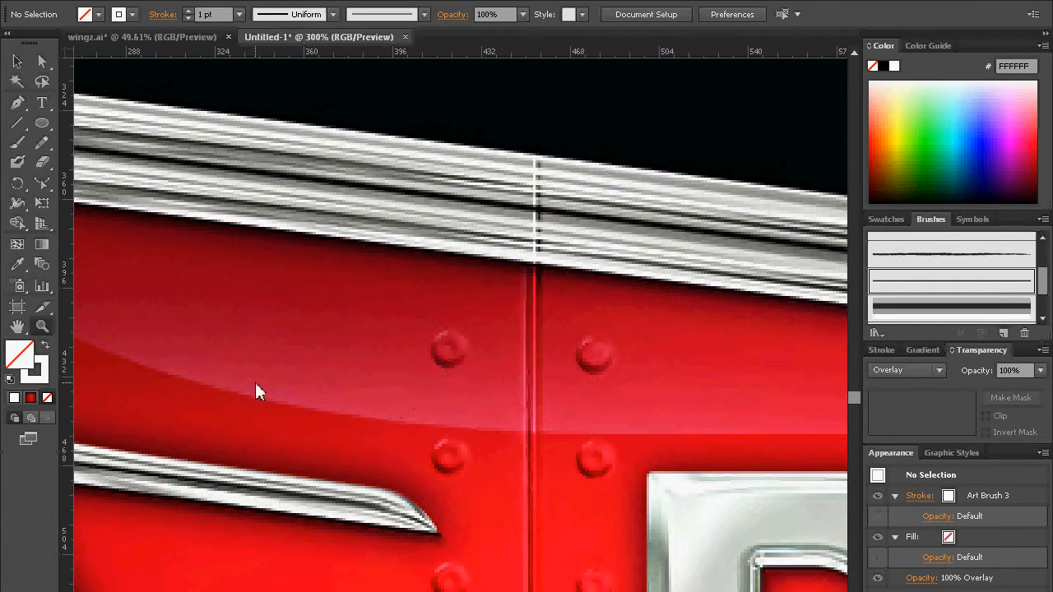
Step: Draw a small, wide rectangle over the uppermost rivet just left of the panel seam
click(42, 142)
click(41, 129)
click(42, 124)
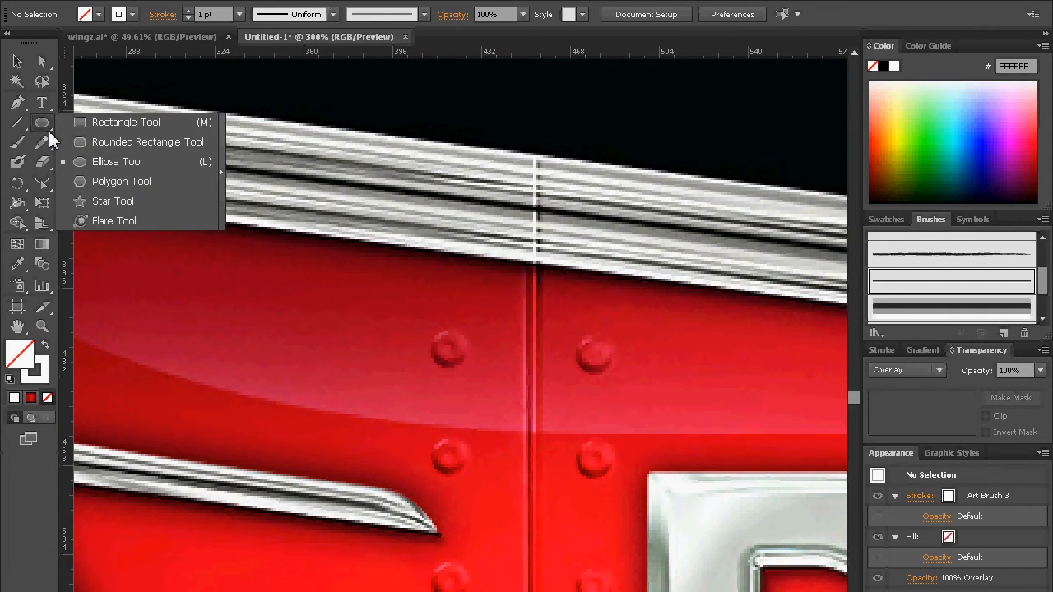
click(92, 123)
drag(348, 341, 519, 382)
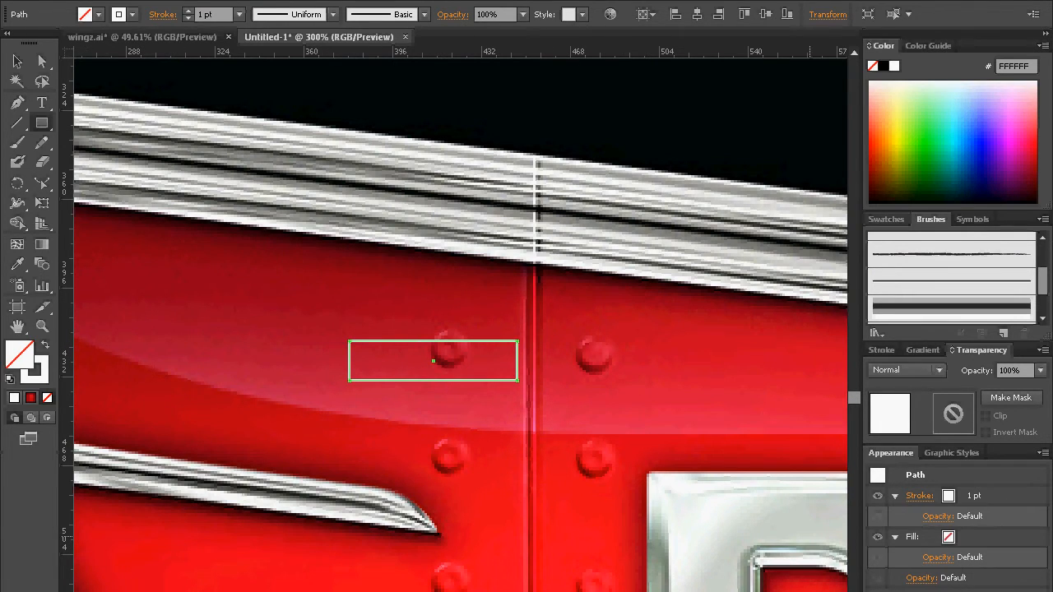
Step: Apply the default graphic style with white fill and 1 pt black stroke to the small rectangle
click(880, 350)
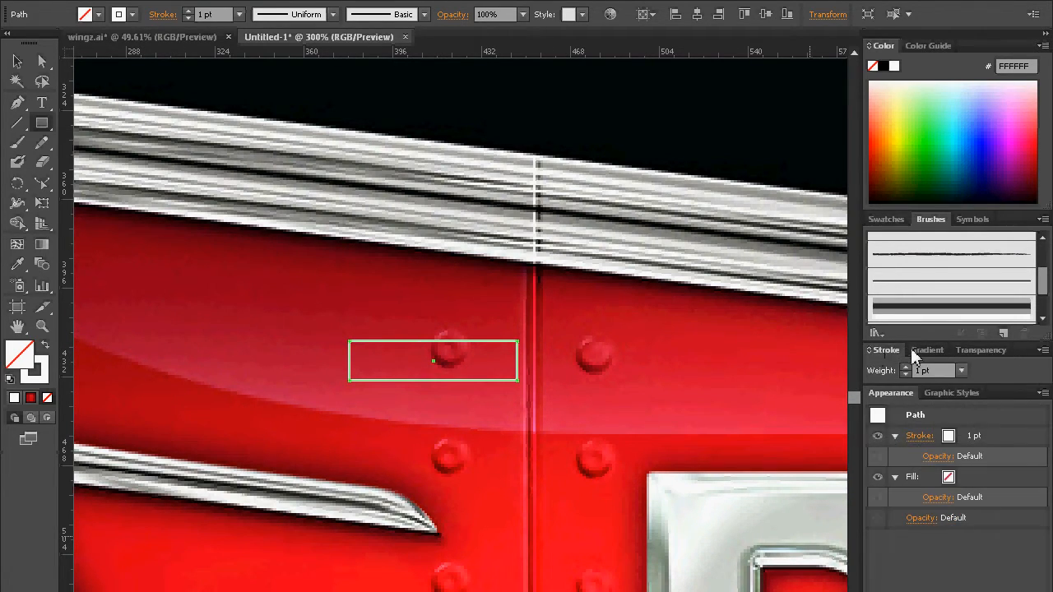
click(922, 349)
click(952, 545)
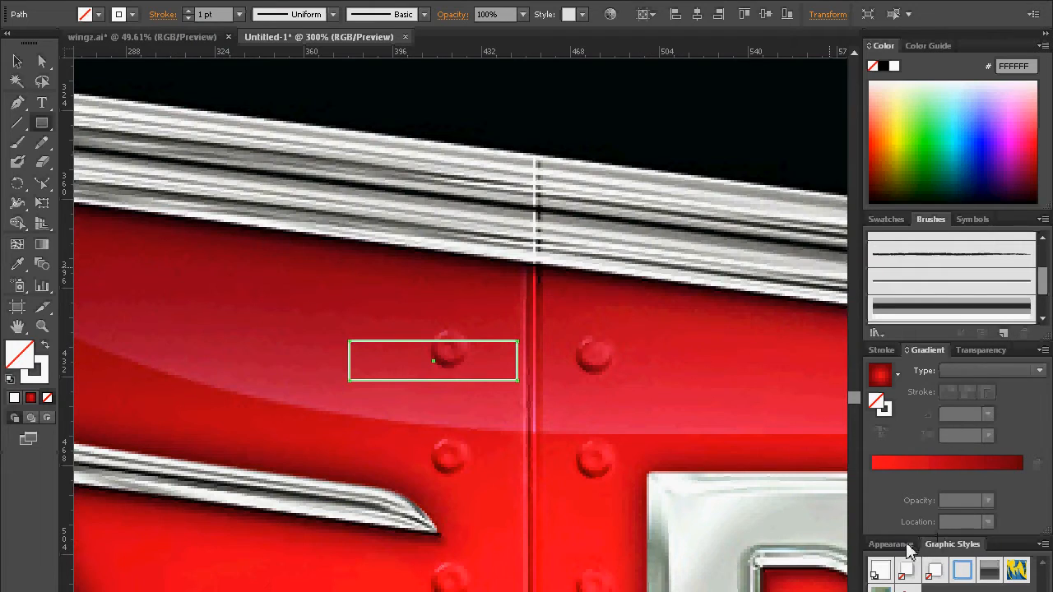
click(880, 575)
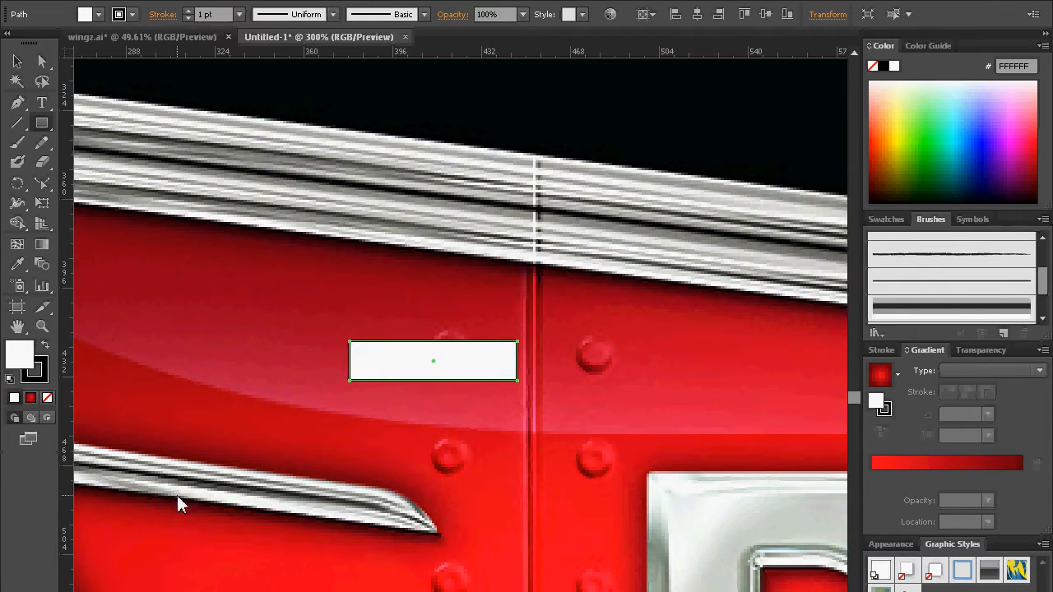
Step: Add two anchor points along the small rectangle's top edge and pull the right part upward into a hump with the Reshape tool
click(18, 104)
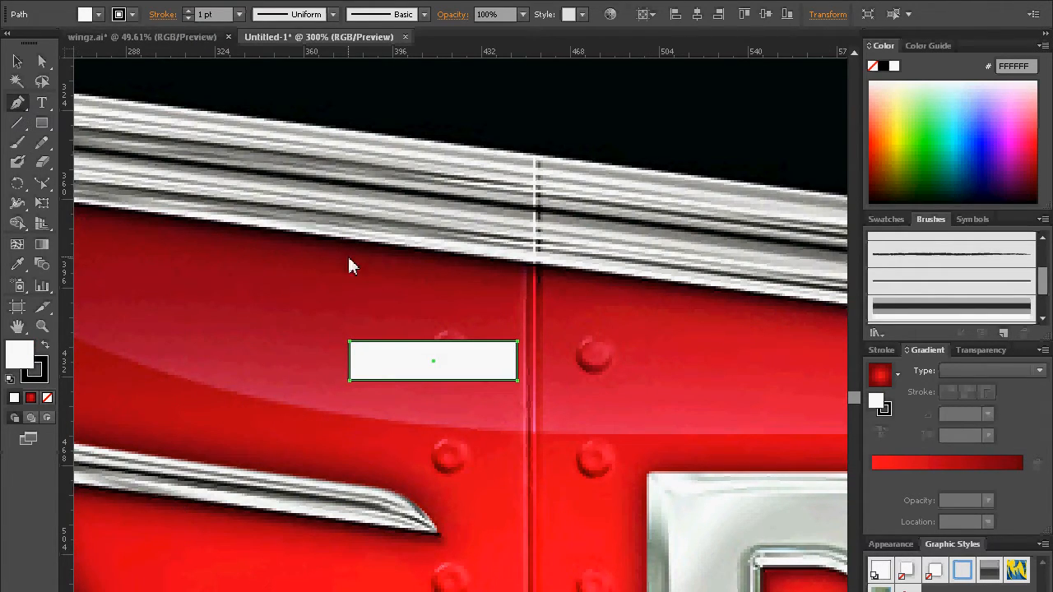
click(435, 342)
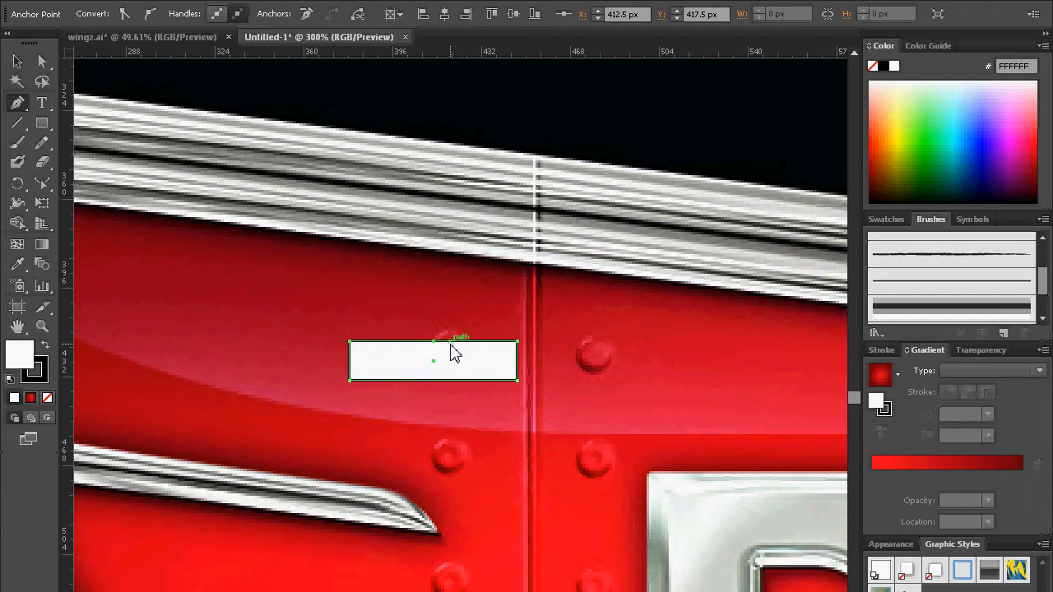
click(451, 345)
click(41, 184)
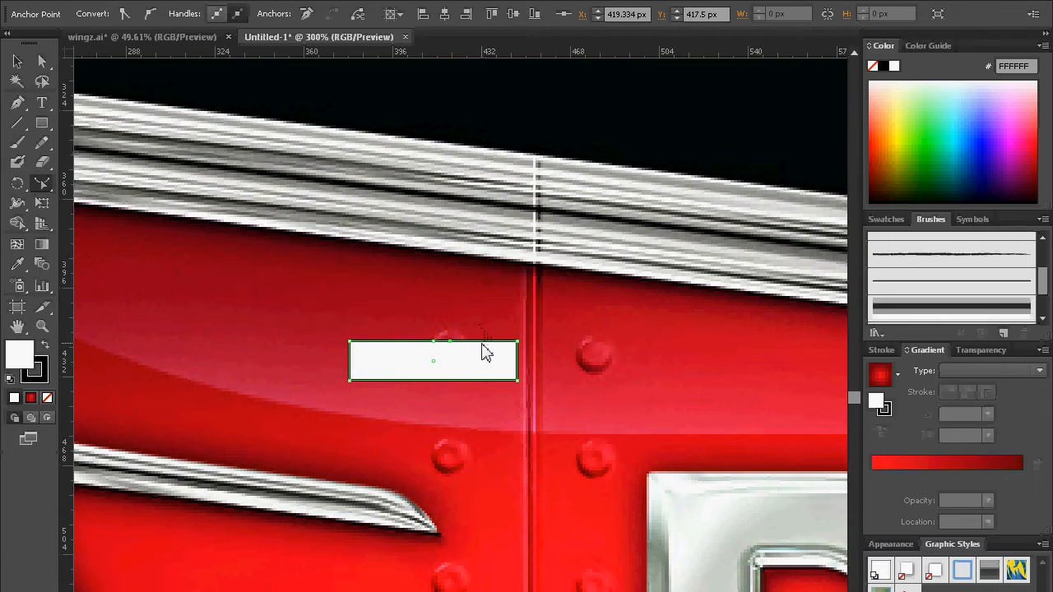
drag(479, 342, 479, 326)
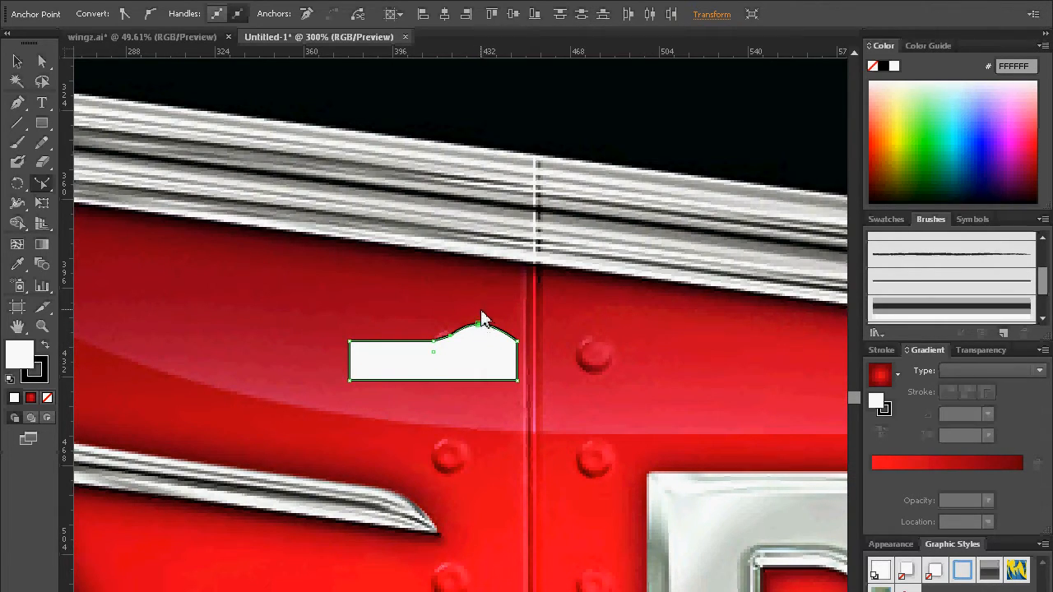
Step: Delete the profile's upper-left corner anchor and move its lower-left anchor to X 412 px, beneath the first added point
click(349, 340)
key(Delete)
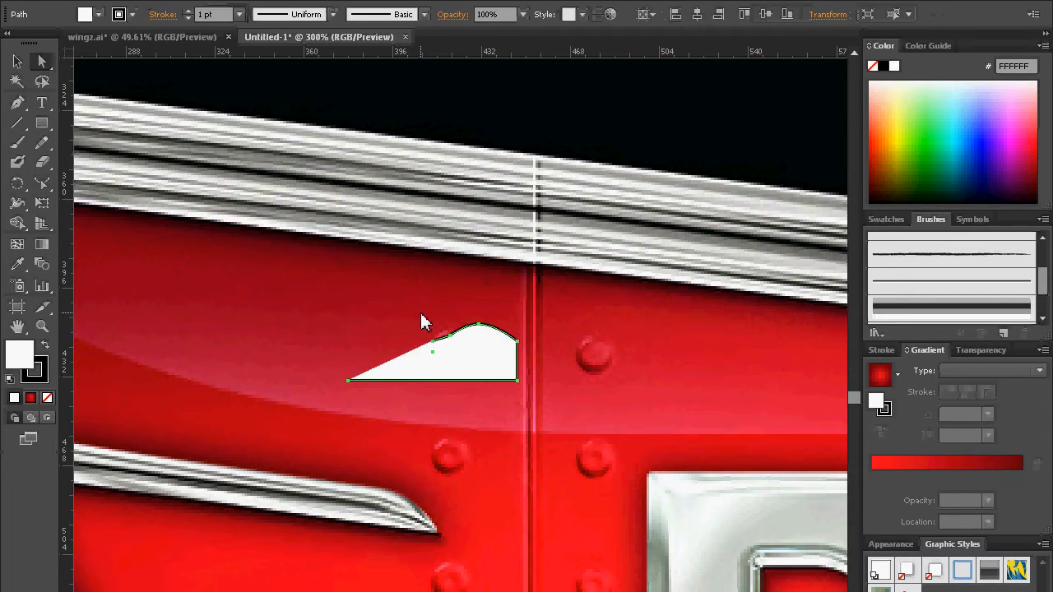
click(350, 381)
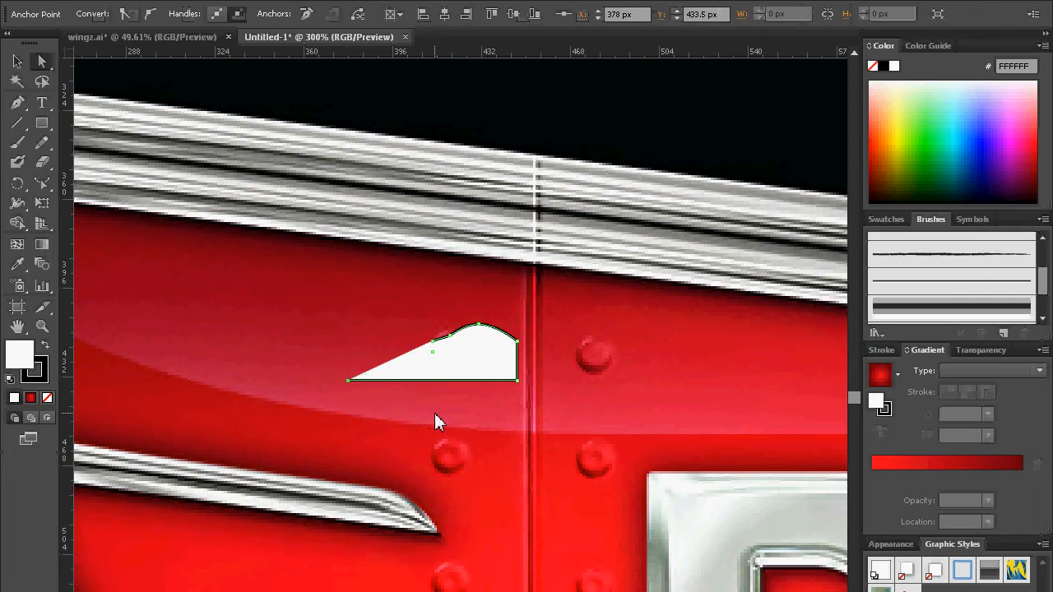
key(Delete)
key(ctrl+z)
click(16, 105)
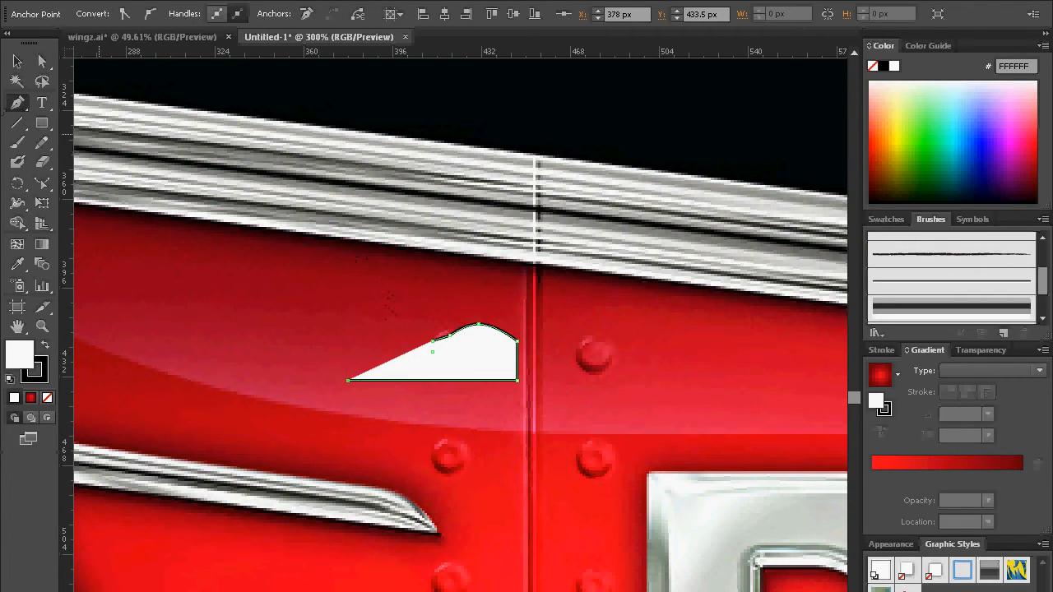
key(a)
drag(348, 379, 431, 379)
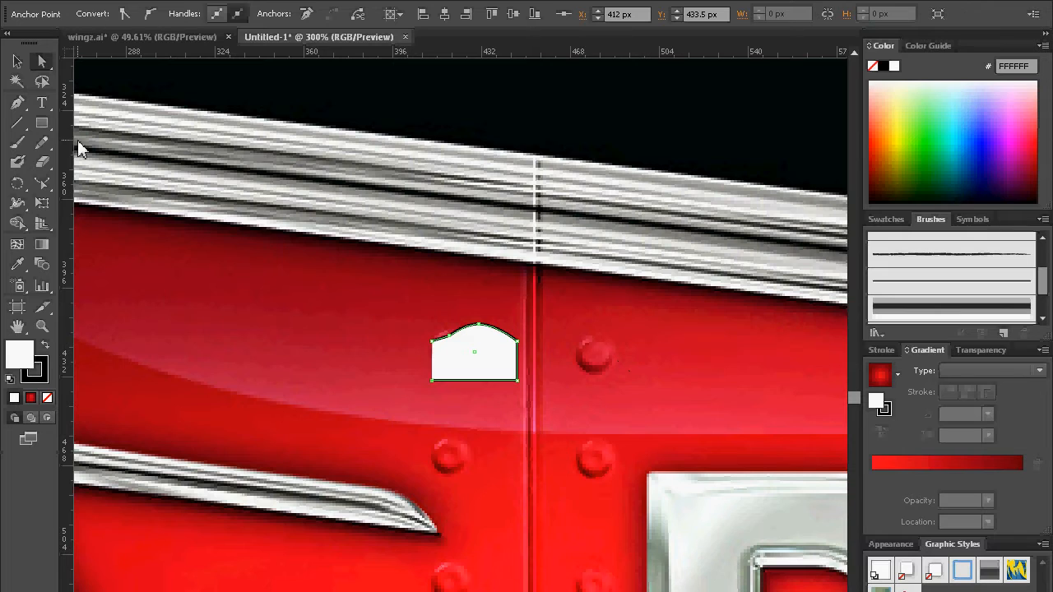
Step: Remove the half-rivet profile's stroke and fill it with bright green 1DEA00
click(16, 62)
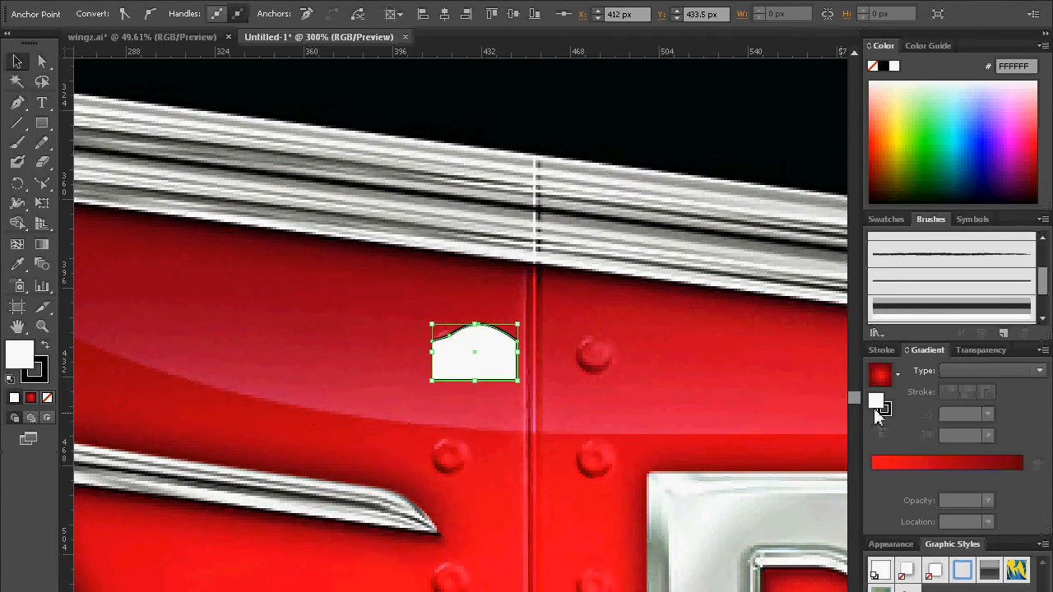
click(43, 376)
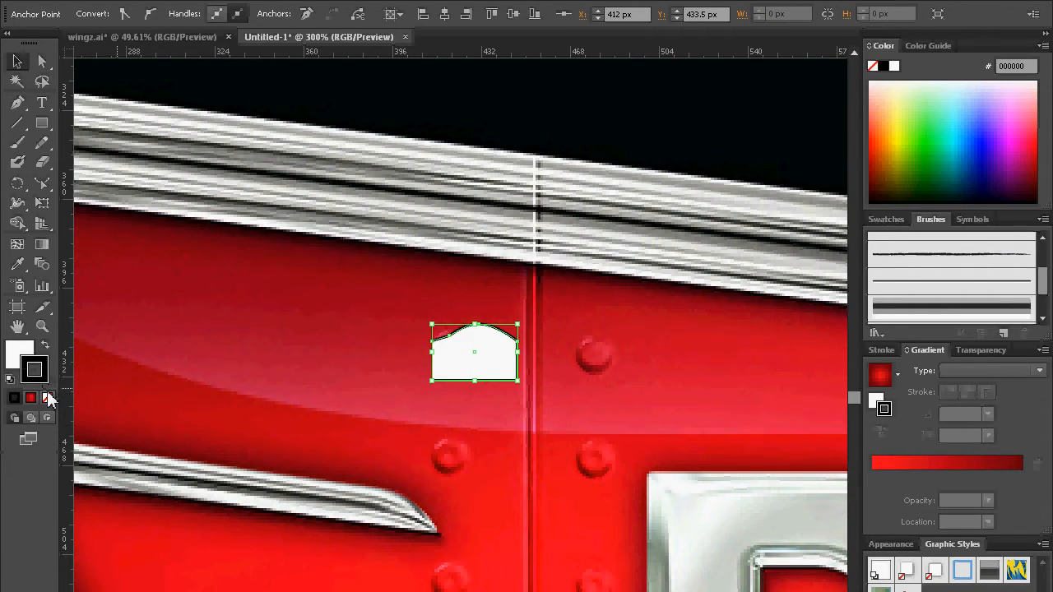
click(47, 397)
mouse_move(1038, 142)
mouse_down()
mouse_move(886, 143)
mouse_move(982, 149)
mouse_move(991, 165)
mouse_up()
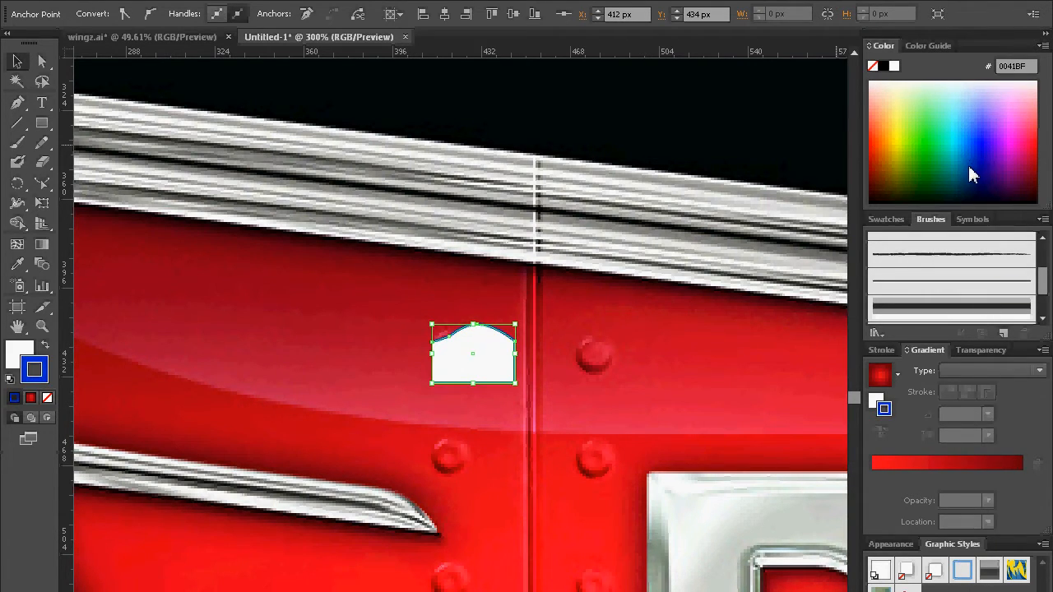
click(47, 397)
click(18, 352)
drag(881, 144, 920, 145)
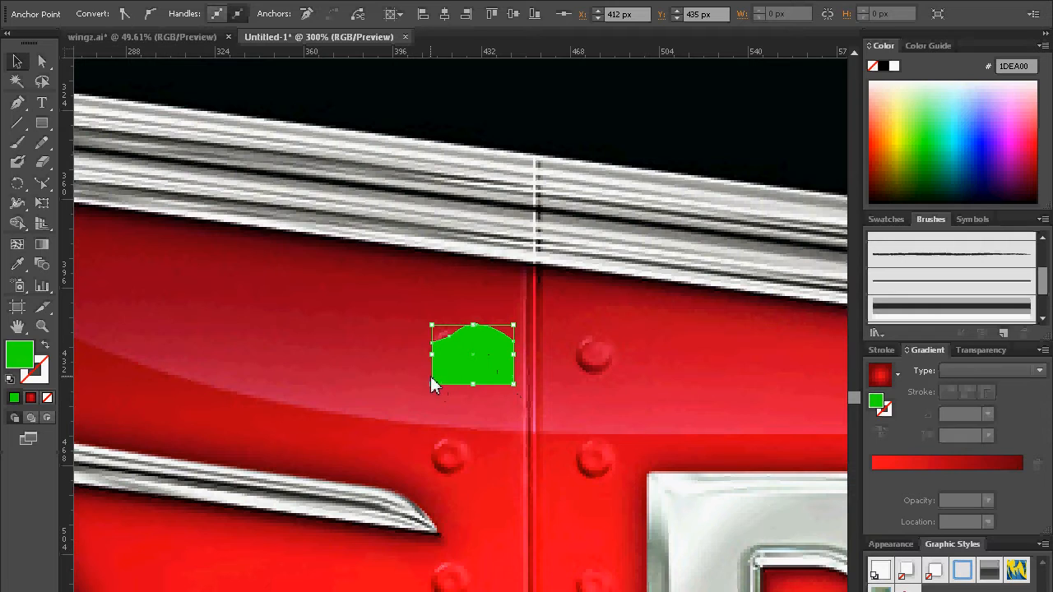
Step: Apply a 360° 3D Revolve from the left edge with plastic shading, rotated -90° about the X axis to face forward
click(202, 0)
mouse_move(222, 0)
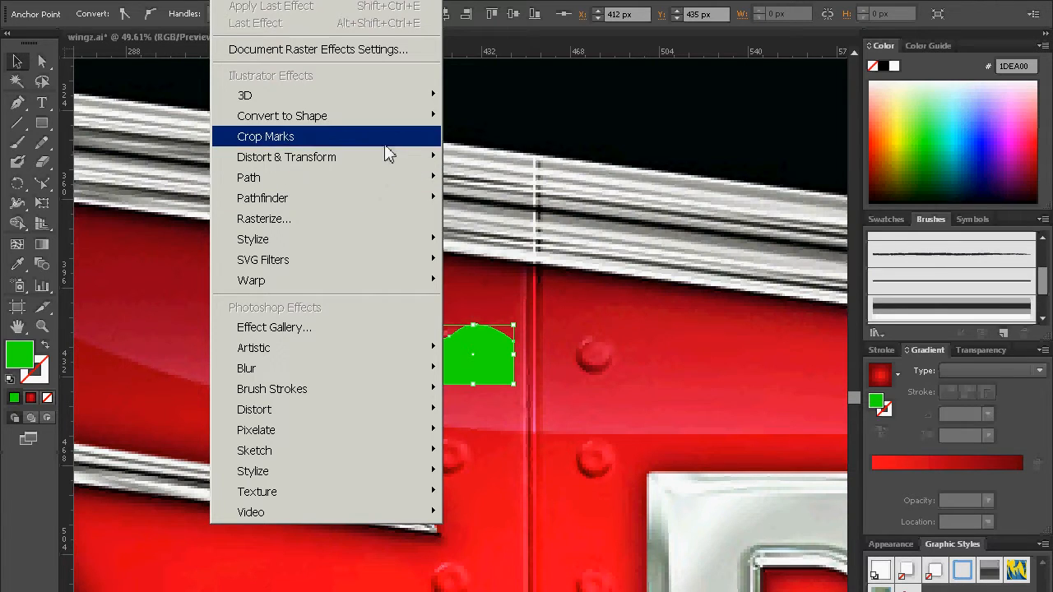
mouse_move(422, 100)
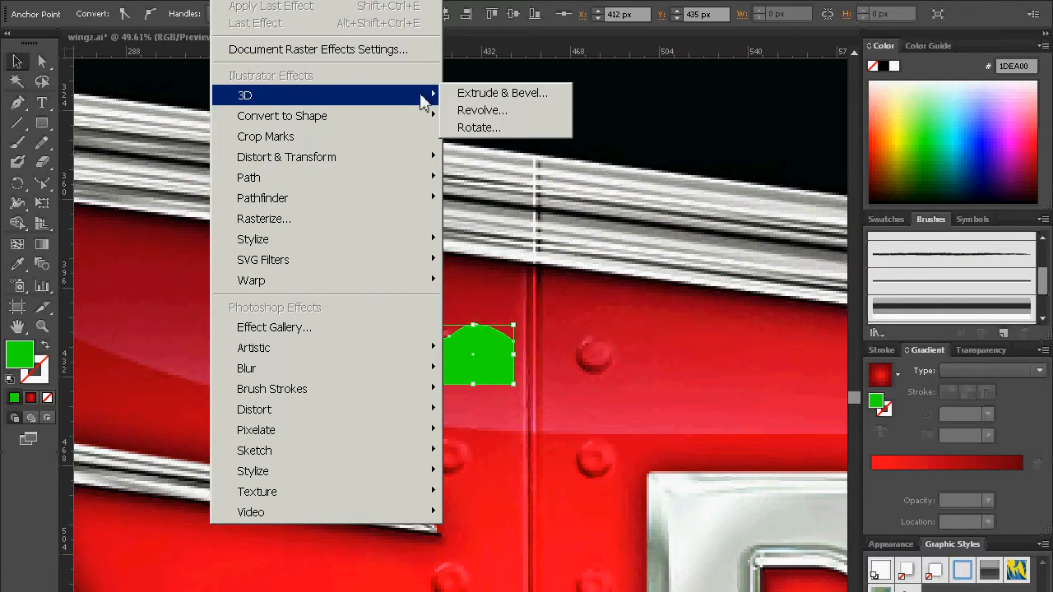
click(489, 112)
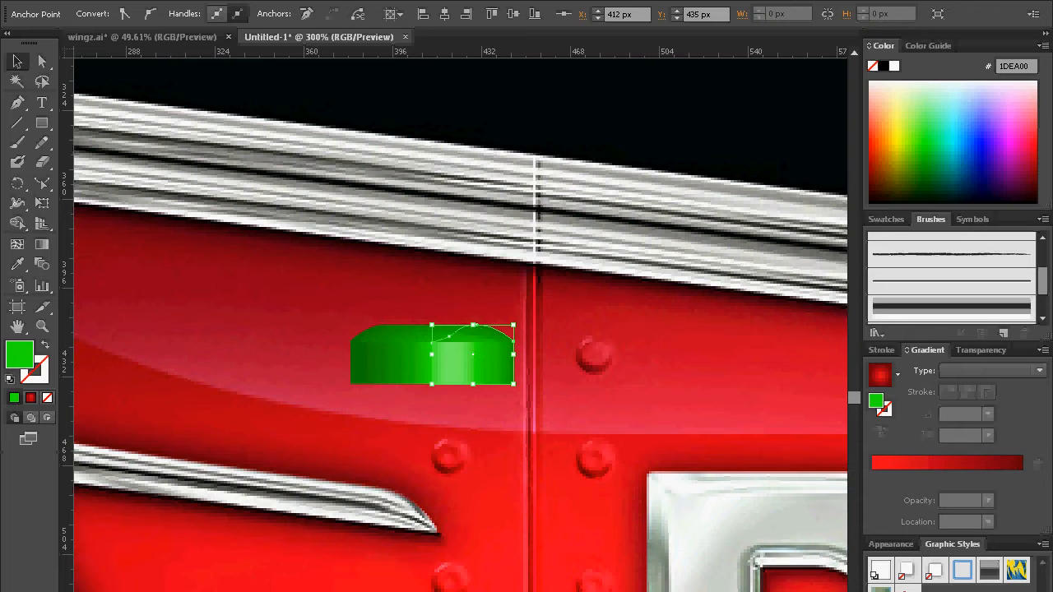
drag(0, 213, 802, 194)
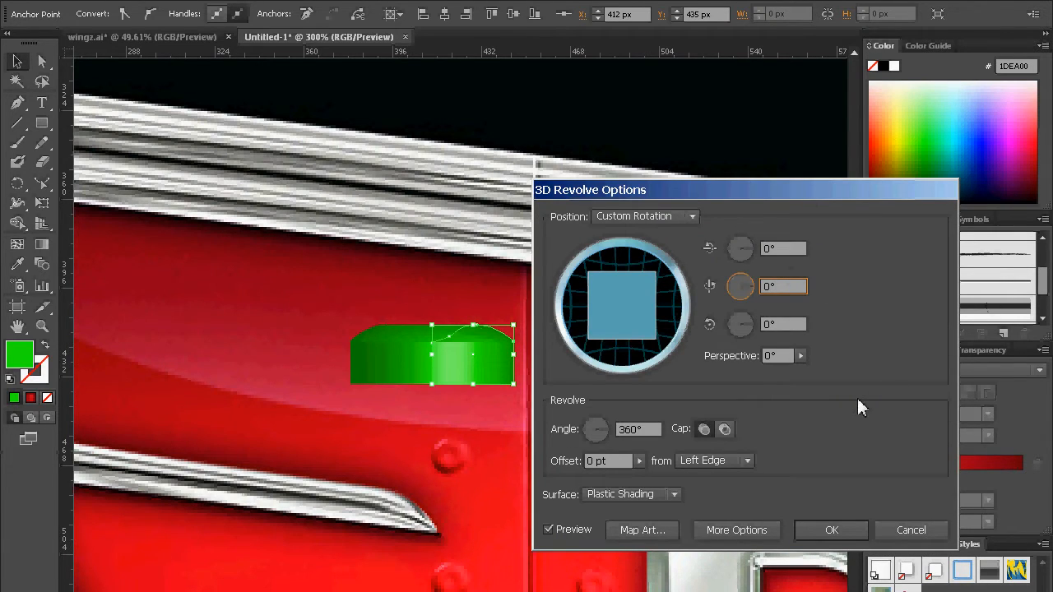
drag(618, 274, 631, 344)
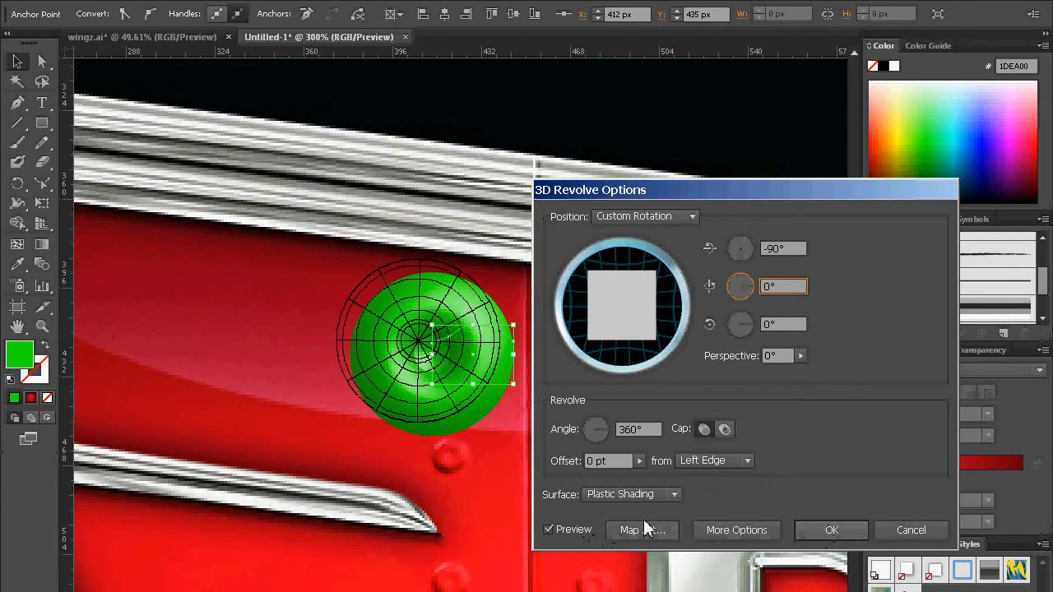
click(830, 533)
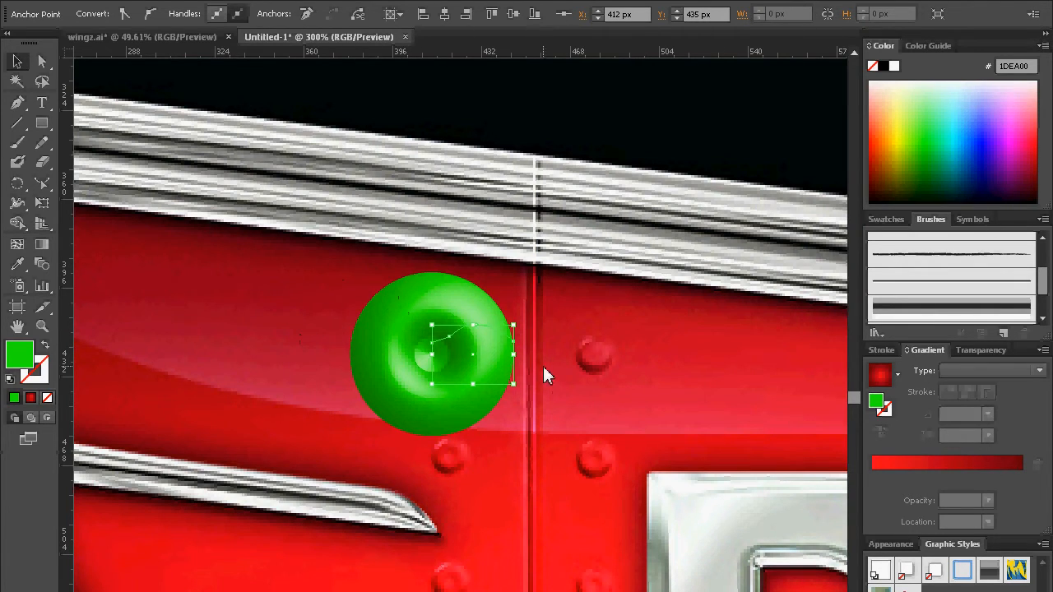
Step: Change the revolved rivet's fill to red C90000 and scale it down to less than half its size
click(496, 353)
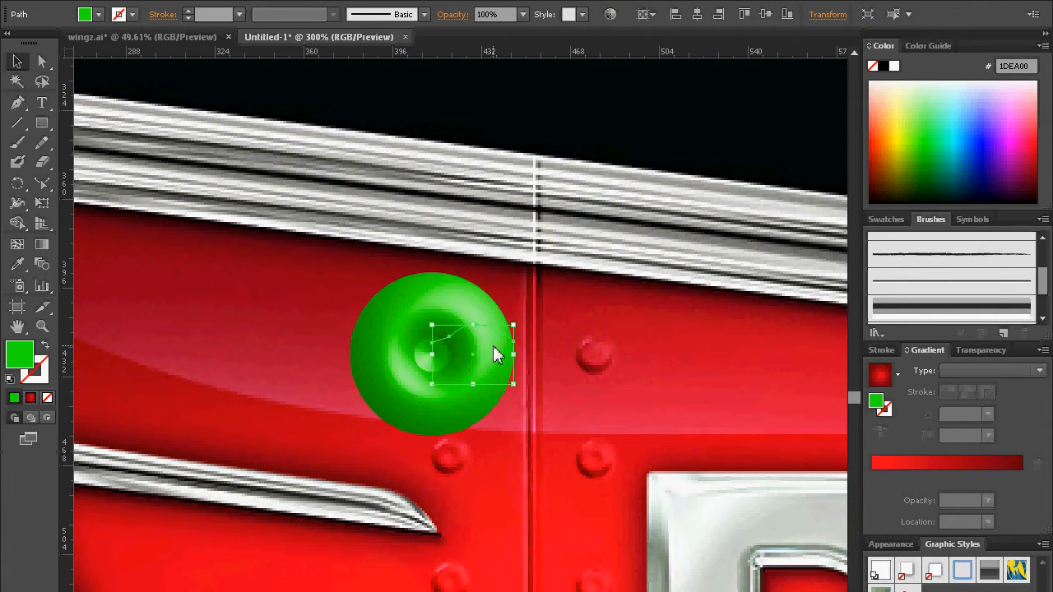
drag(902, 148, 867, 153)
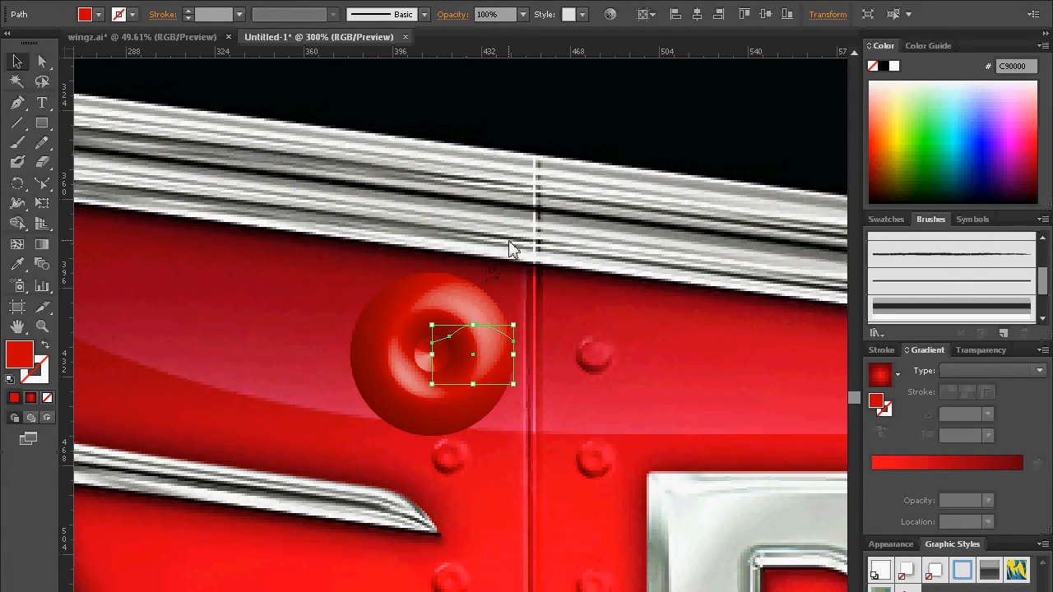
key(v)
drag(512, 329, 466, 359)
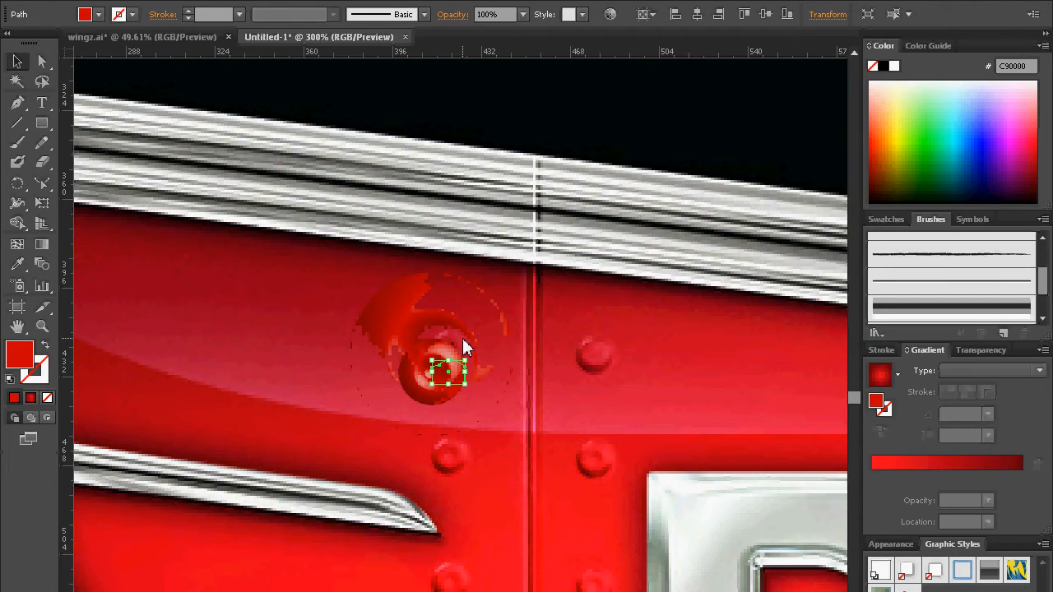
key(ctrl+shift+a)
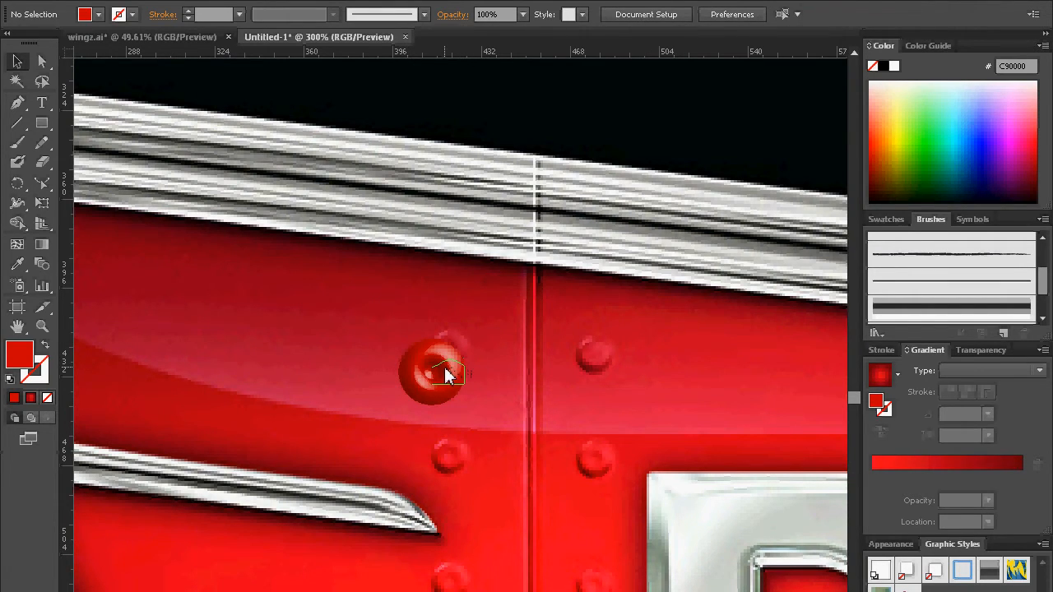
Step: Shrink the red rivet further and place it over the uppermost reference rivet beside the panel seam
click(445, 375)
mouse_move(464, 369)
mouse_down()
mouse_move(453, 367)
mouse_move(457, 379)
mouse_move(439, 359)
mouse_move(469, 341)
mouse_move(474, 353)
mouse_move(450, 353)
mouse_up()
click(362, 355)
click(508, 349)
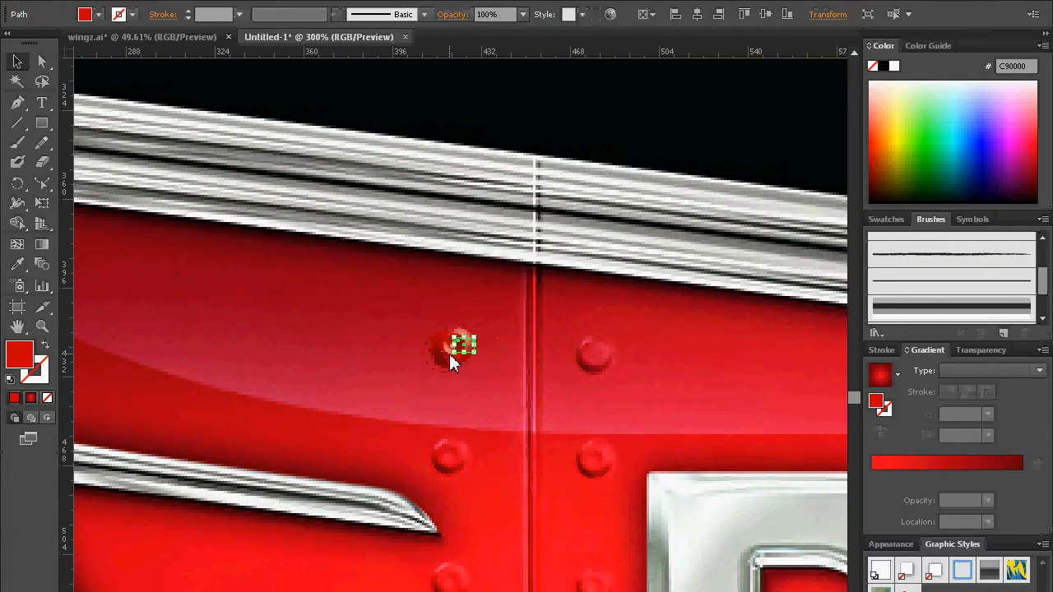
click(499, 323)
click(451, 353)
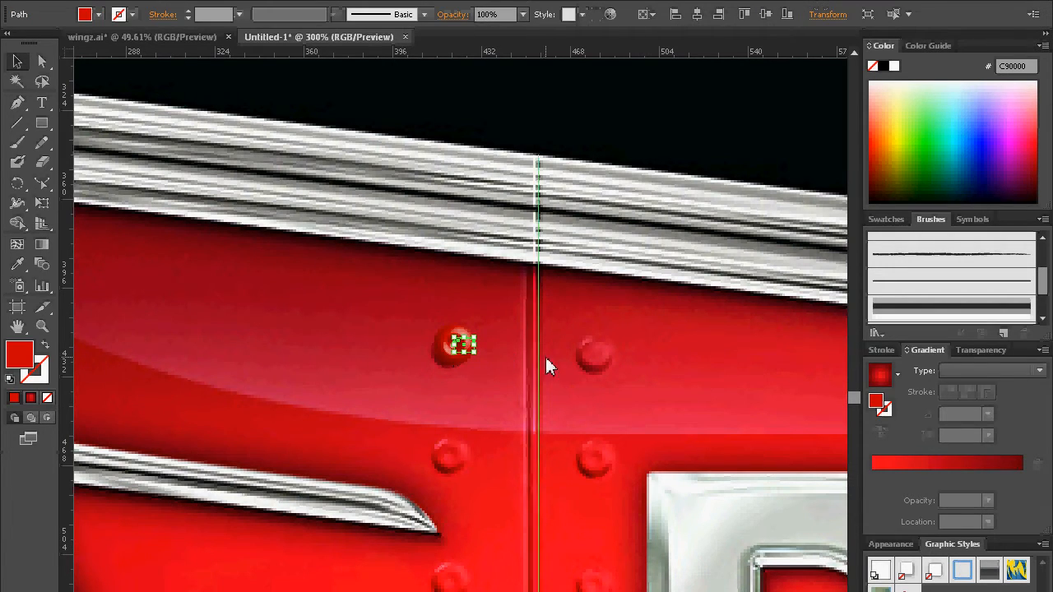
Step: Nudge the rivet two steps left and two steps down to center it on the reference rivet
click(489, 402)
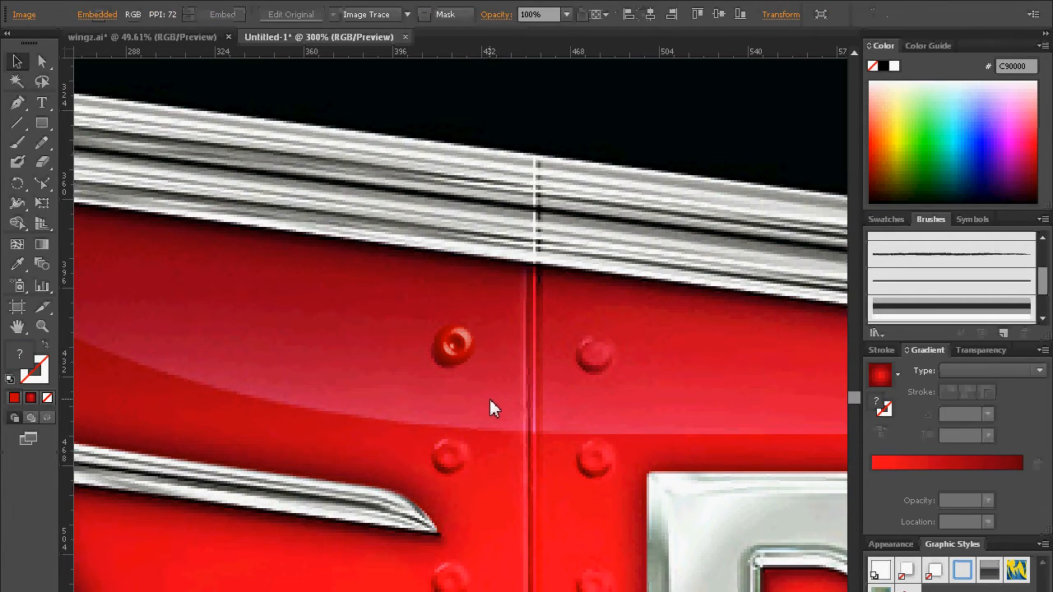
click(471, 347)
key(Left)
key(Left)
key(Down)
key(Down)
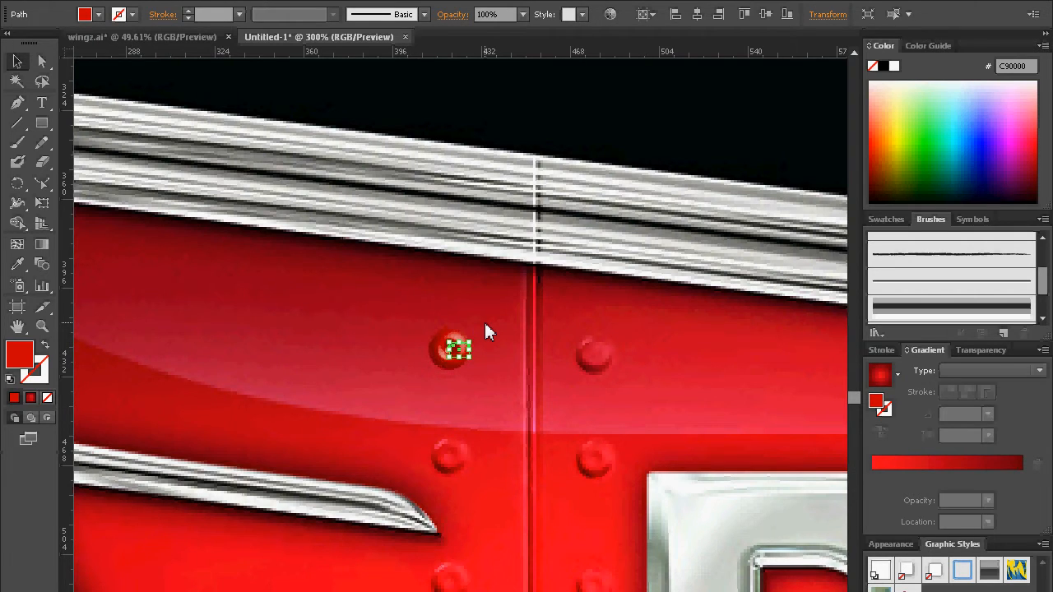
click(482, 357)
Step: Try to create a scatter brush from the 3D rivet
click(463, 348)
click(894, 220)
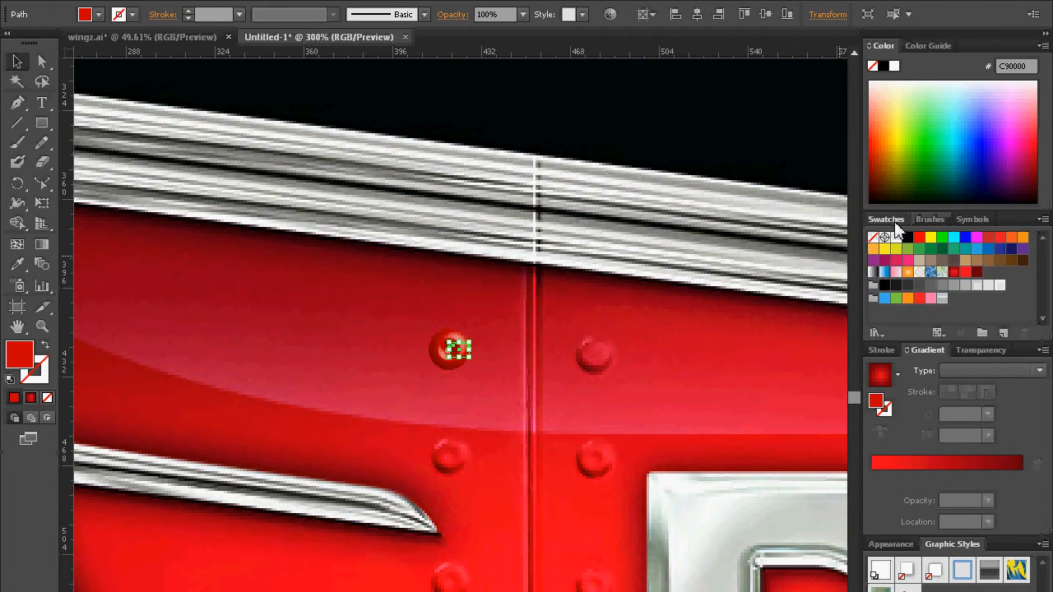
click(938, 221)
click(464, 354)
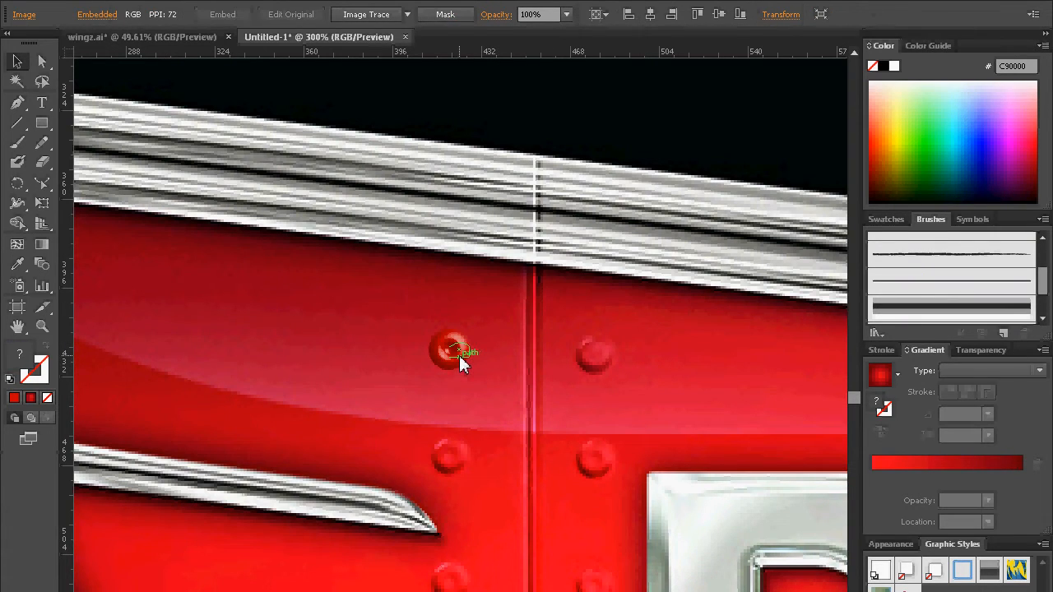
drag(458, 360, 945, 303)
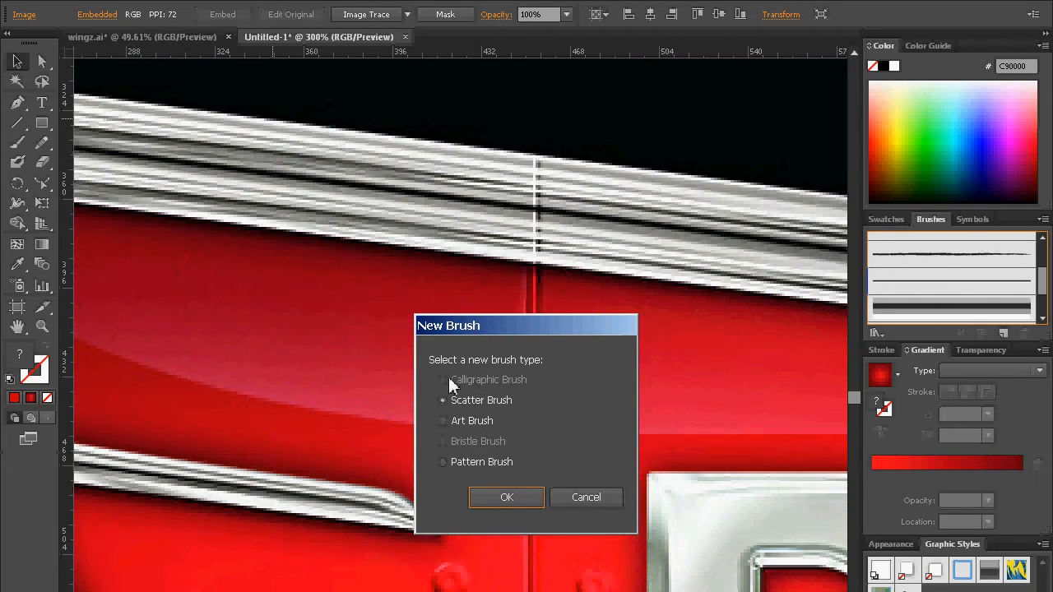
click(494, 491)
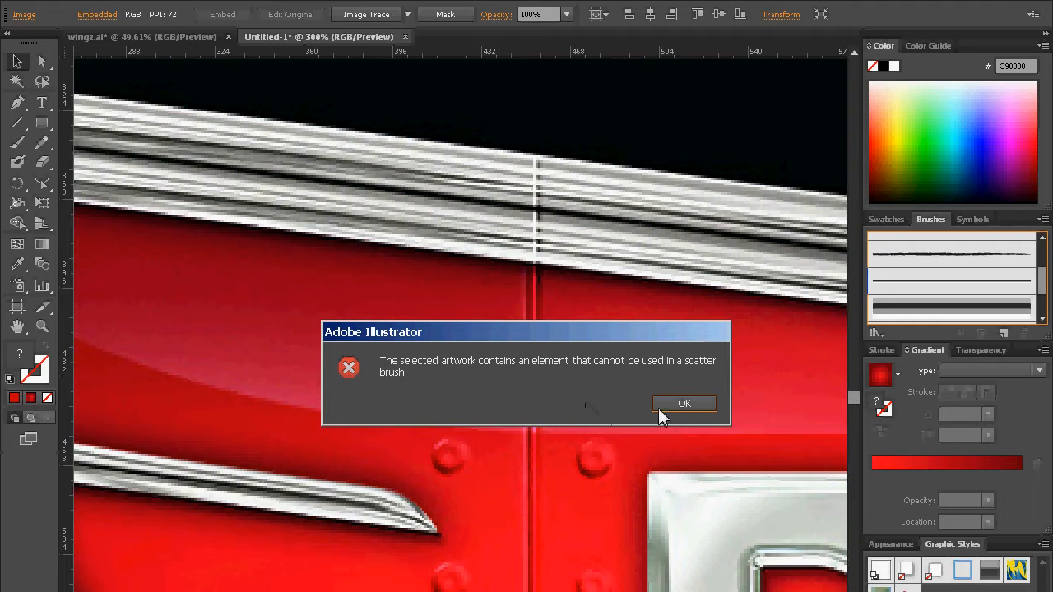
click(683, 405)
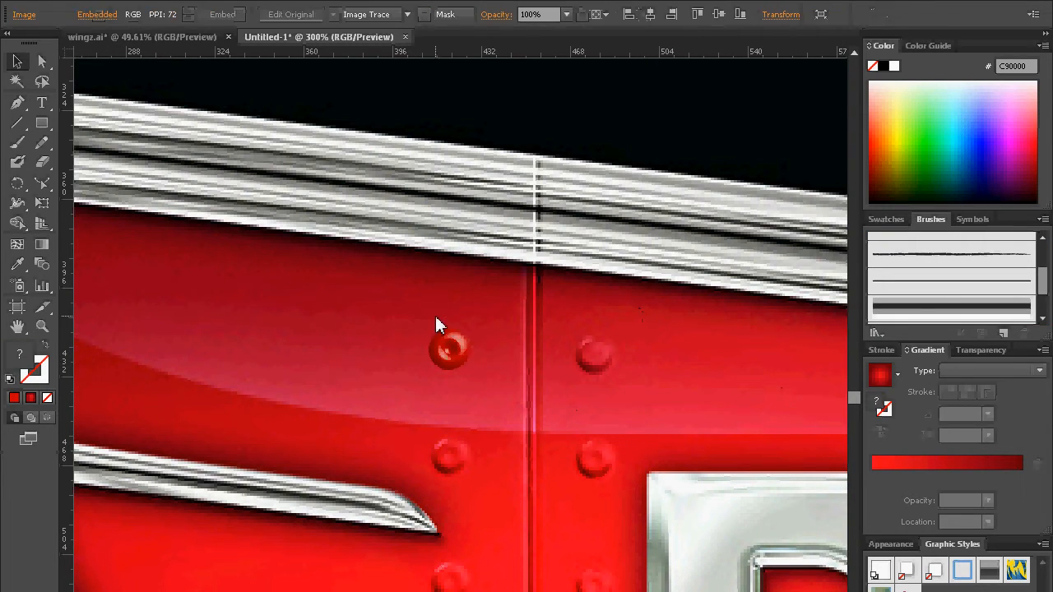
Step: Place a copy of the rivet to its left on the wing and expand the original rivet's appearance
click(504, 337)
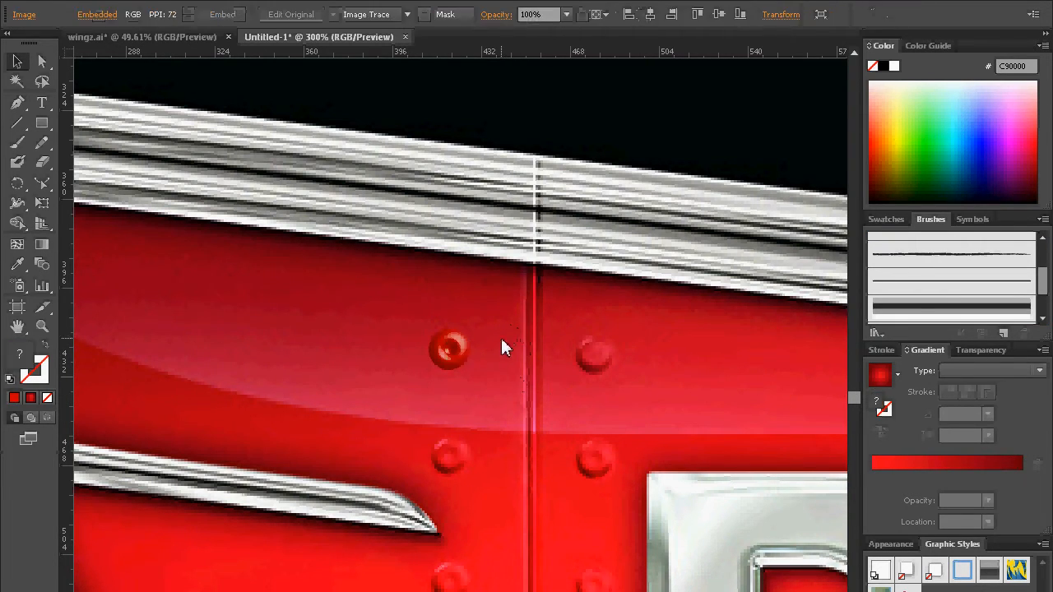
drag(457, 359, 337, 350)
click(450, 350)
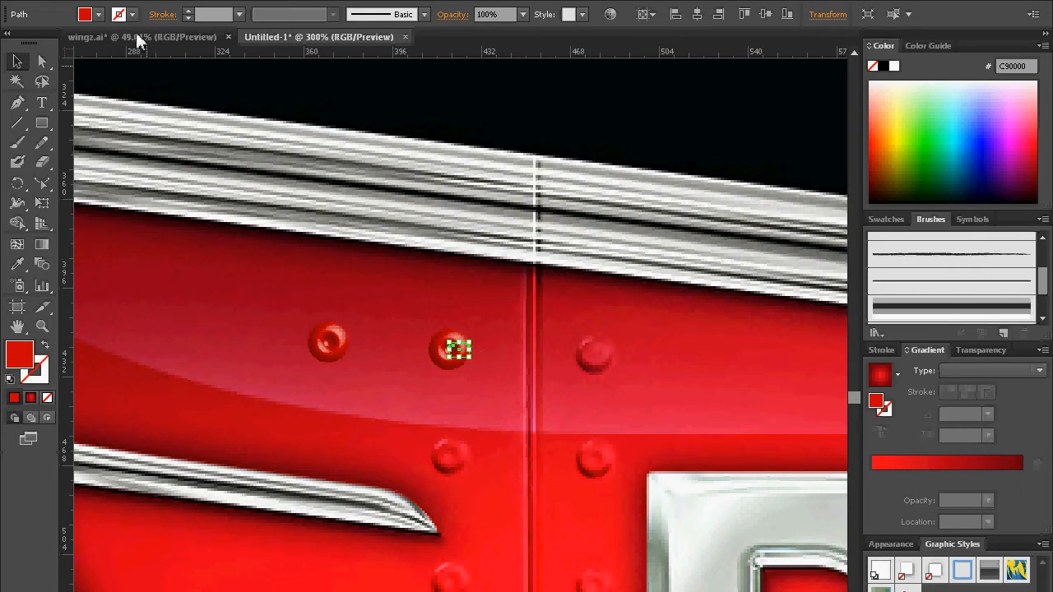
click(118, 2)
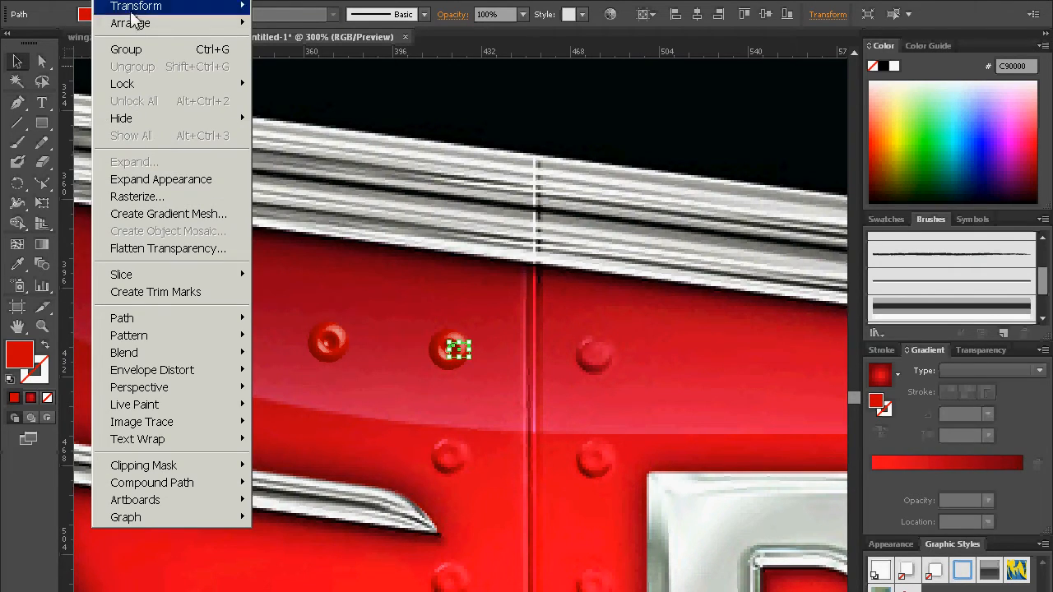
click(175, 179)
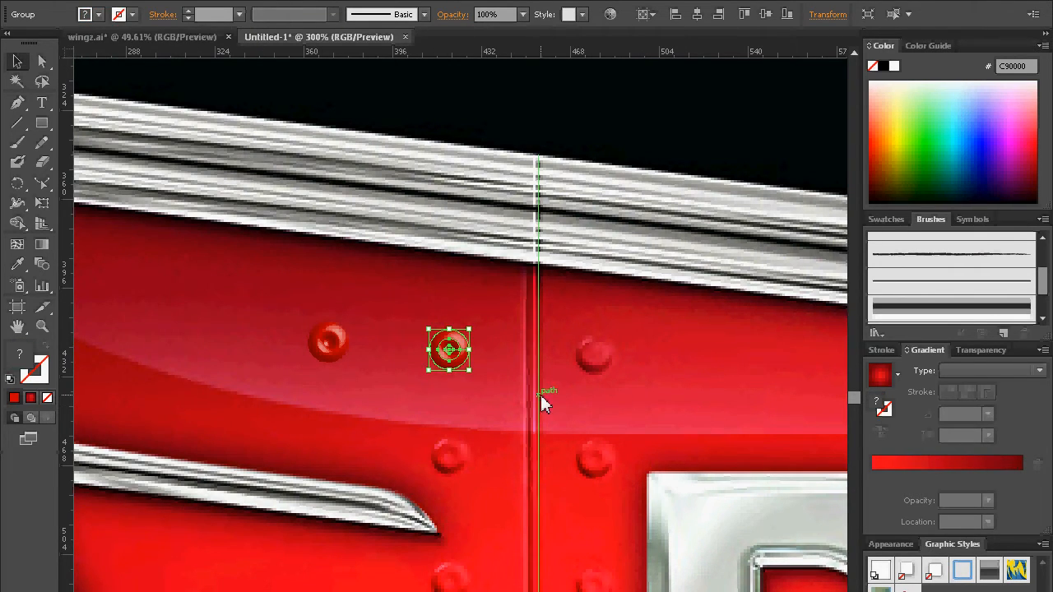
Step: Try to create a scatter brush from the expanded rivet beside the panel seam
click(484, 348)
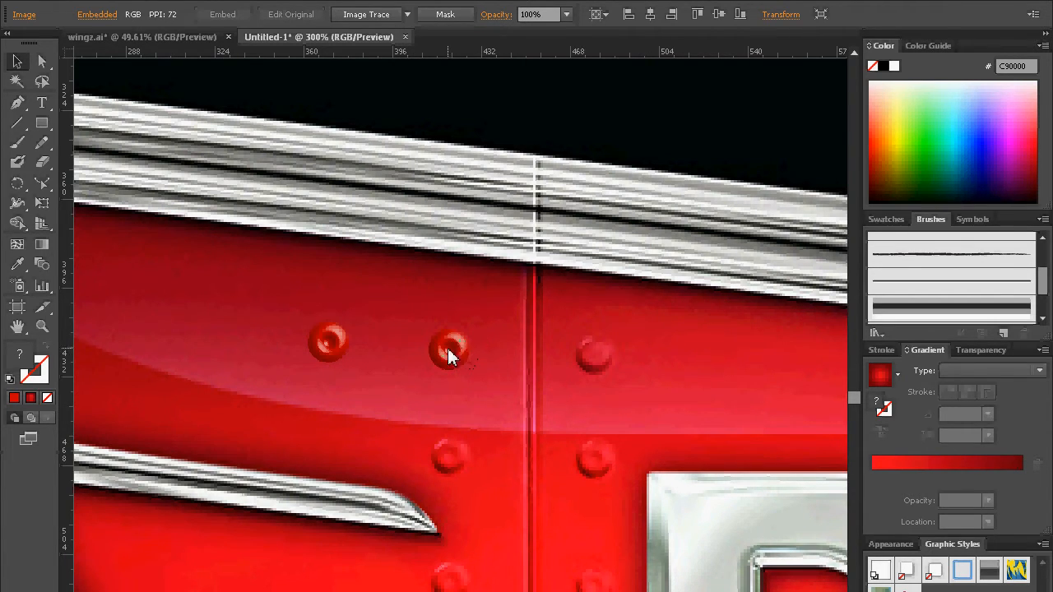
click(454, 350)
mouse_move(454, 351)
mouse_down()
mouse_move(833, 318)
mouse_move(919, 299)
mouse_up()
click(530, 497)
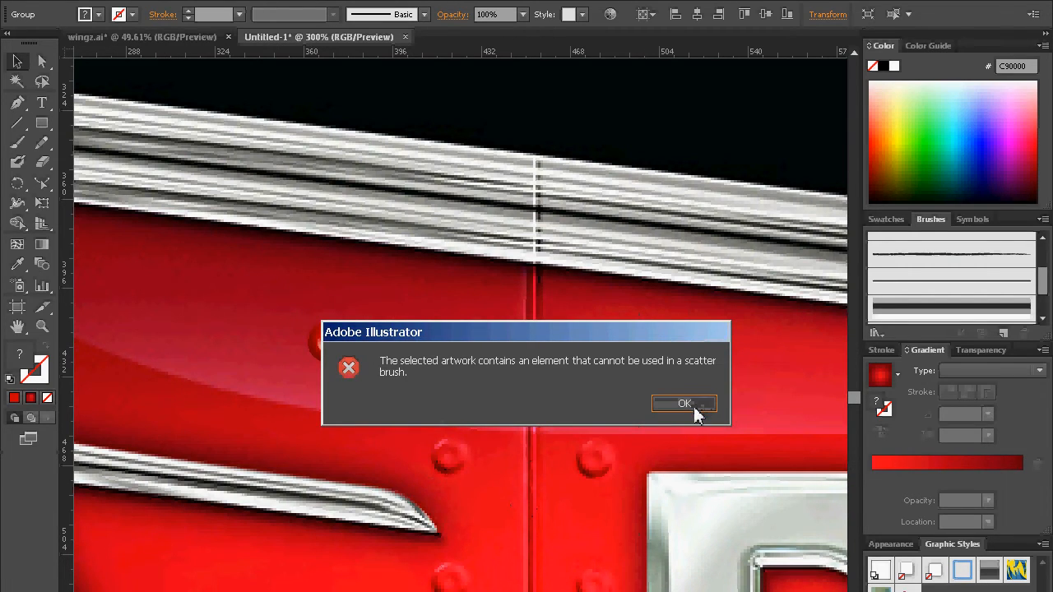
click(693, 406)
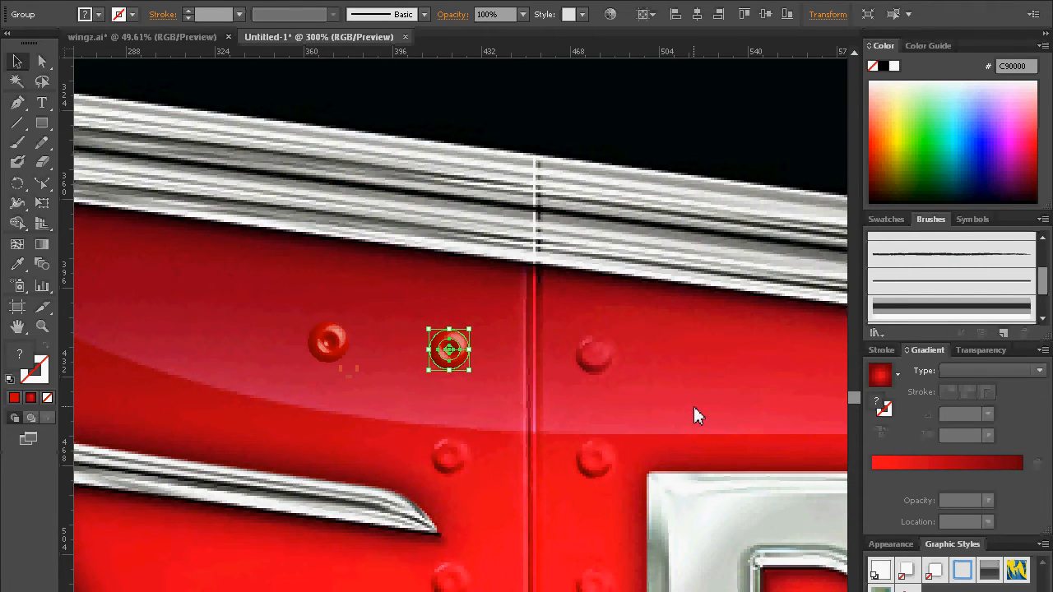
Step: Release the clipping mask of the expanded rivet beside the panel seam
click(423, 301)
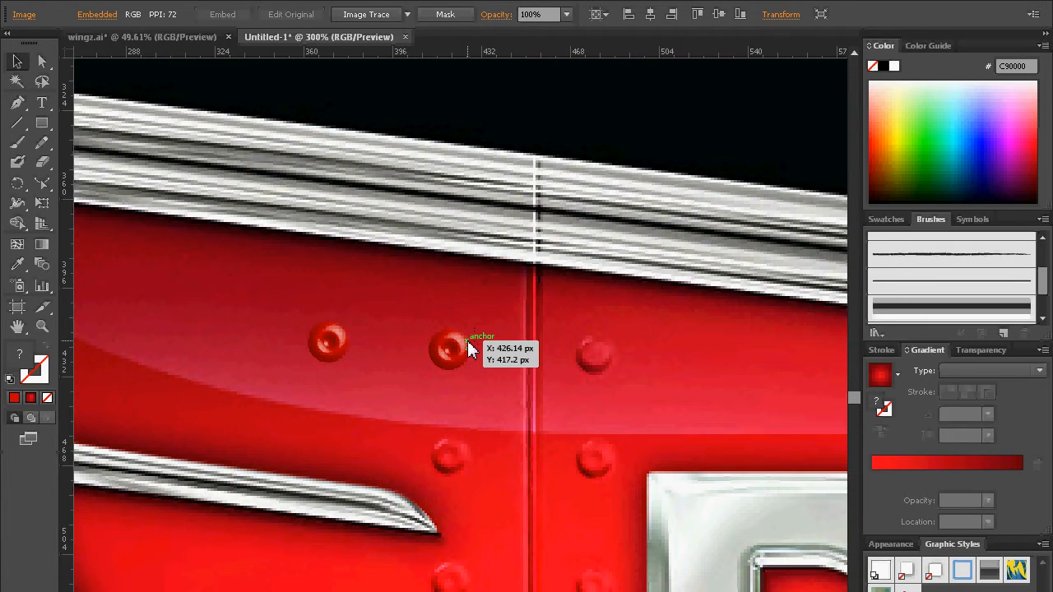
click(468, 344)
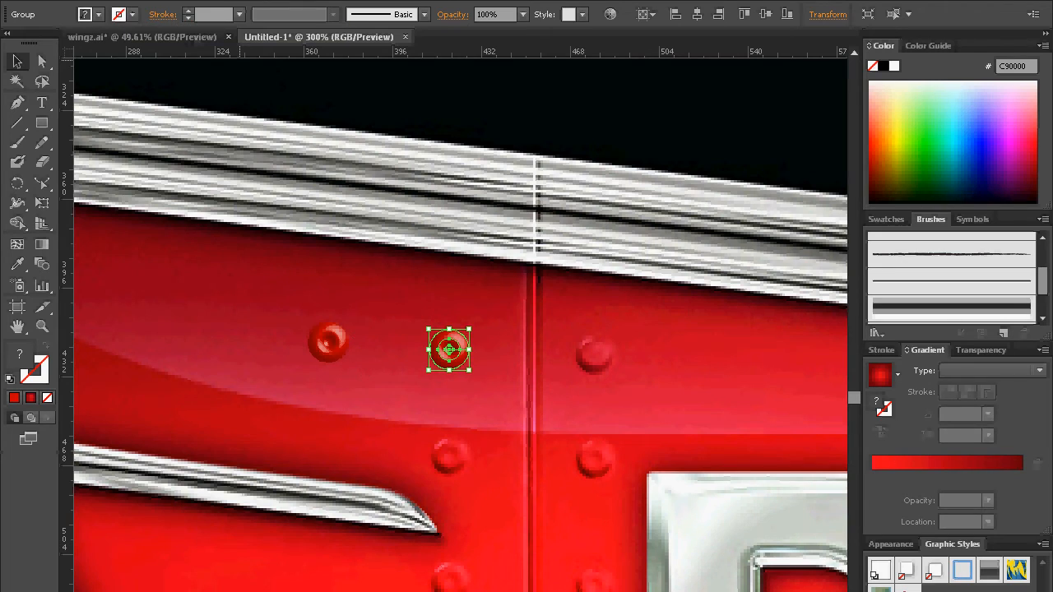
click(123, 1)
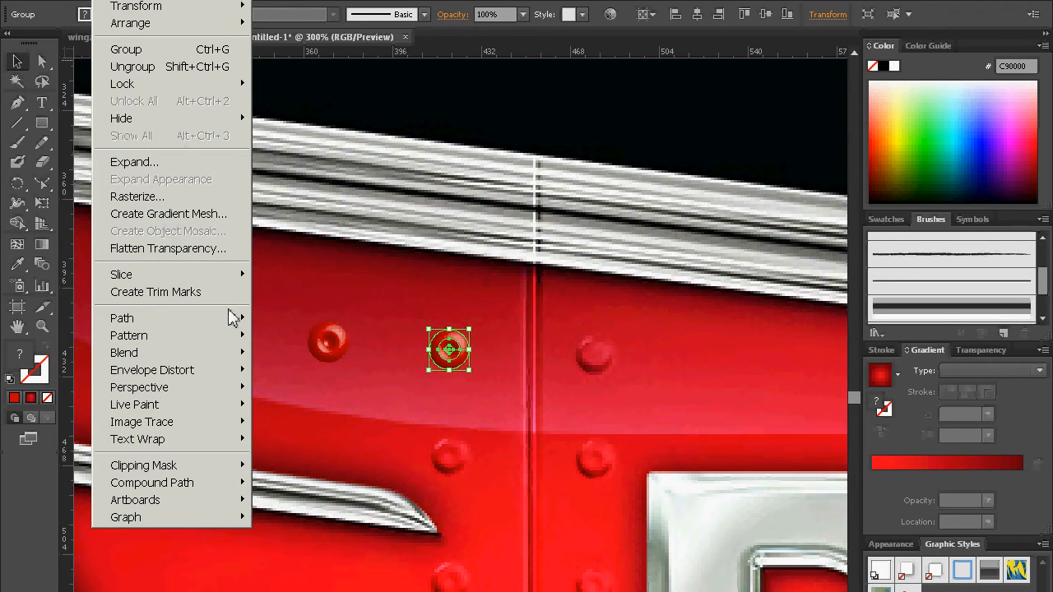
mouse_move(244, 480)
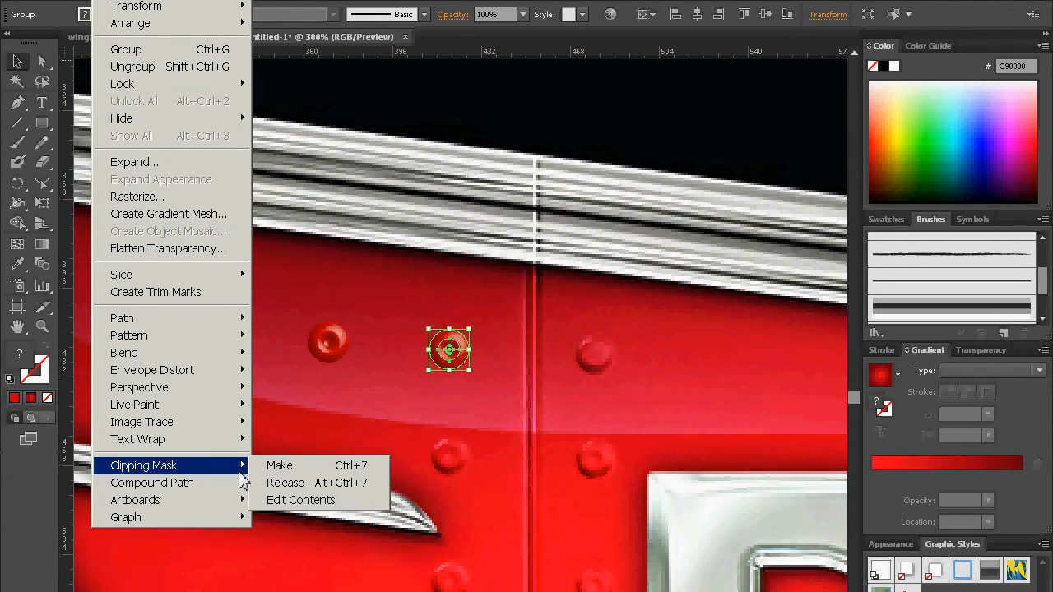
click(286, 482)
key(Delete)
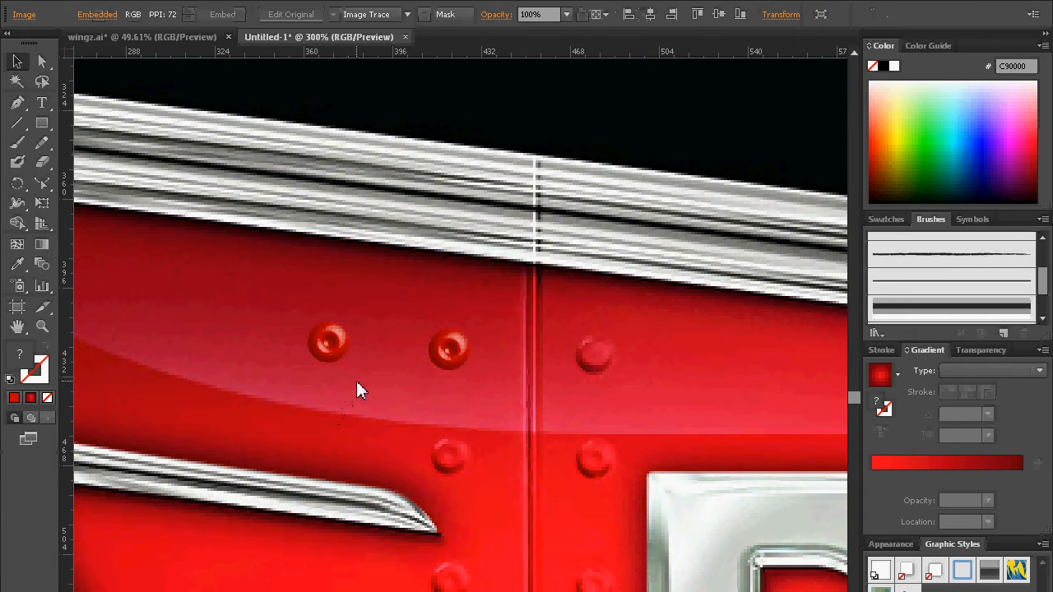
key(ctrl+z)
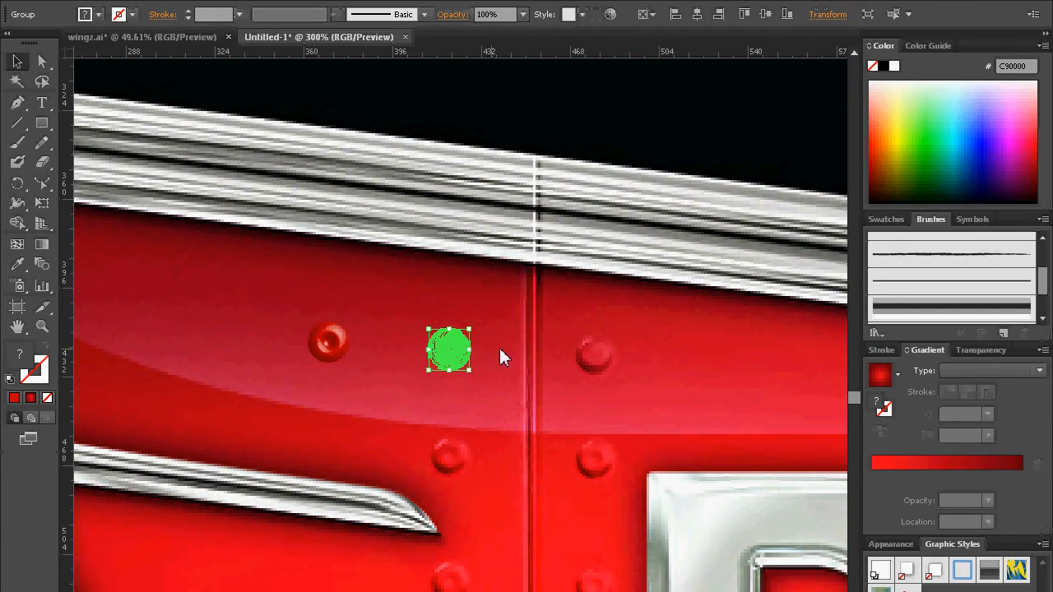
key(ctrl+shift+z)
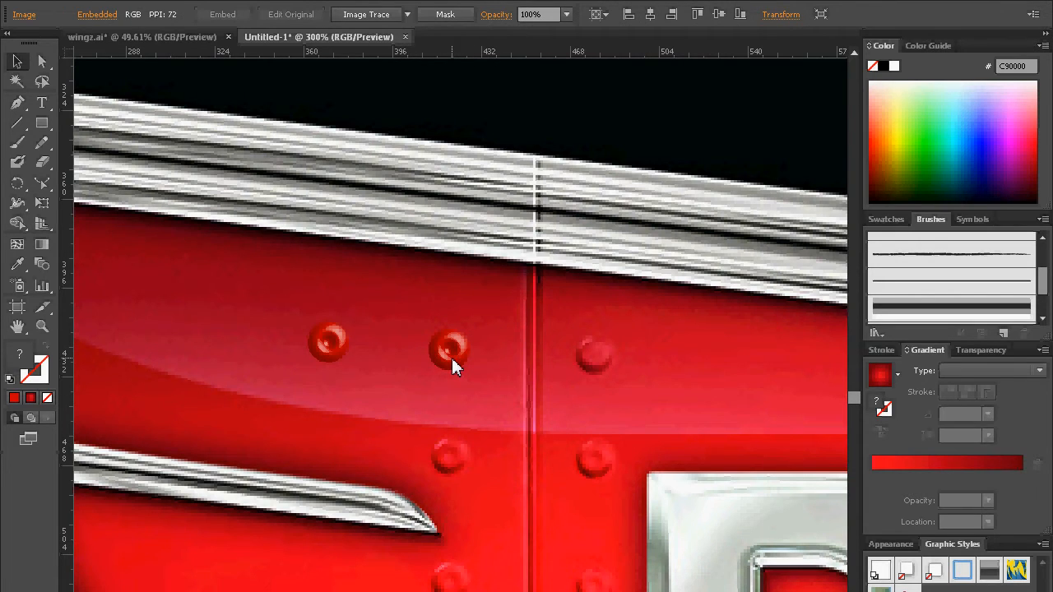
key(ctrl+z)
Step: Place a copy of the unclipped rivet over the uppermost reference rivet on the opposite side of the panel seam
drag(449, 353, 908, 299)
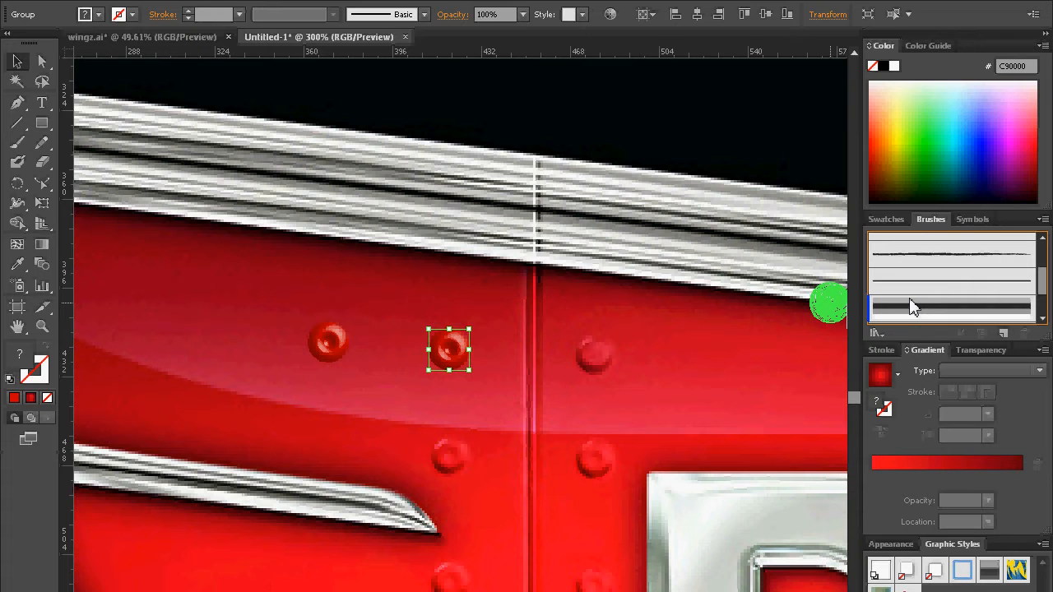
mouse_move(912, 306)
mouse_down()
mouse_move(507, 313)
mouse_move(581, 332)
mouse_move(600, 370)
mouse_move(592, 362)
mouse_move(601, 354)
mouse_up()
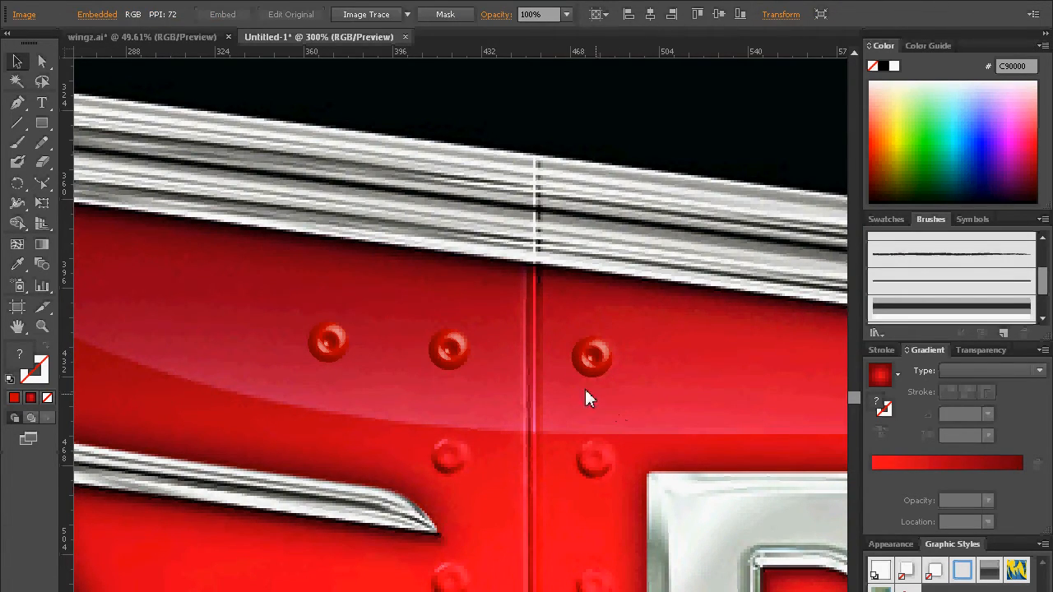
click(603, 366)
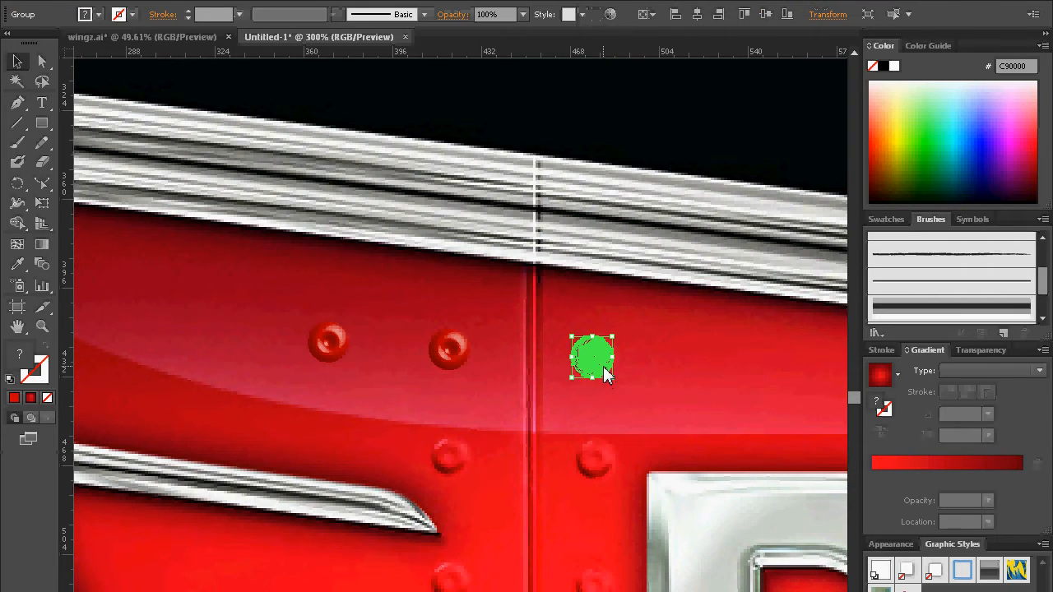
Step: Select the two rivets on either side of the seam and start a new scatter brush from them
click(450, 358)
key(super)
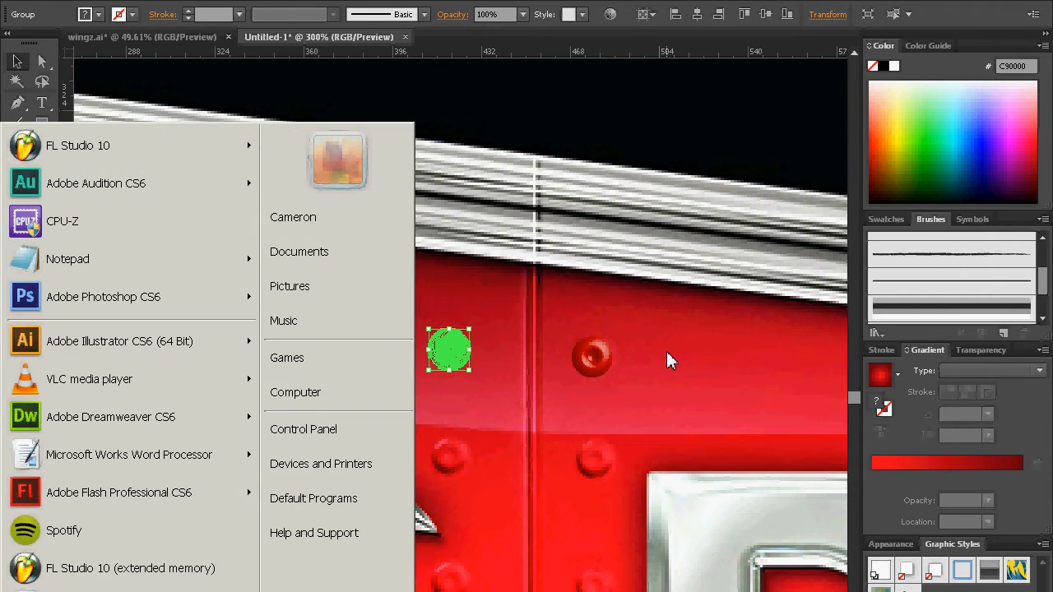
key(Escape)
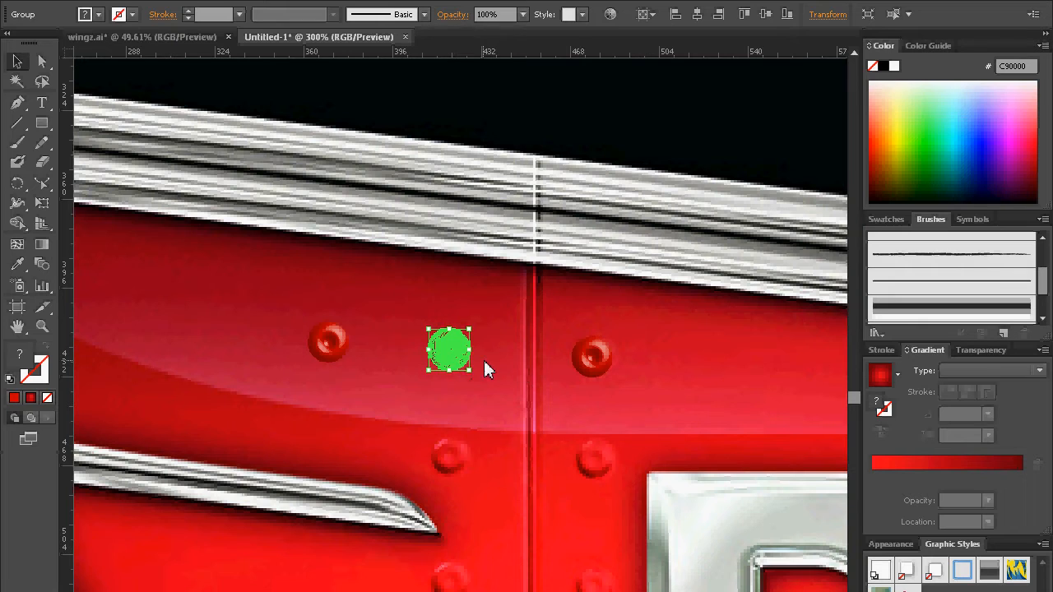
shift+click(602, 362)
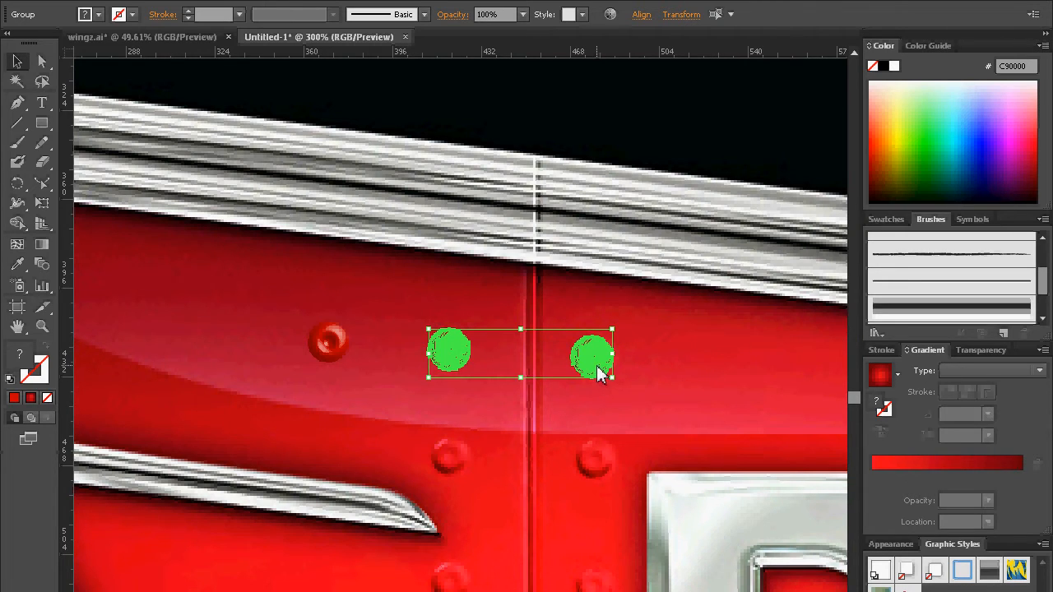
mouse_move(599, 373)
mouse_down()
mouse_move(780, 352)
mouse_move(936, 292)
mouse_up()
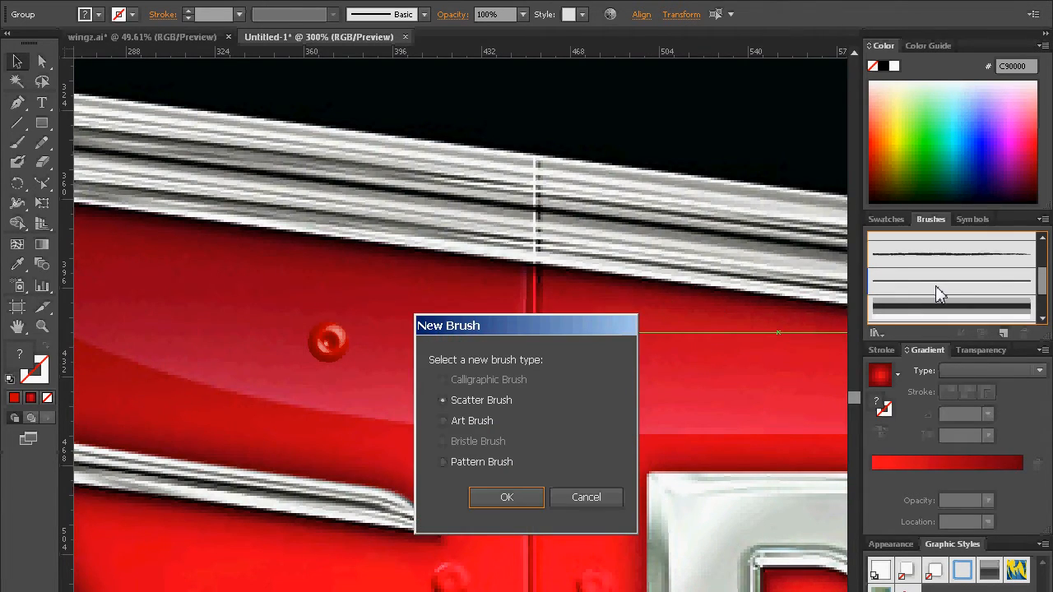
click(507, 497)
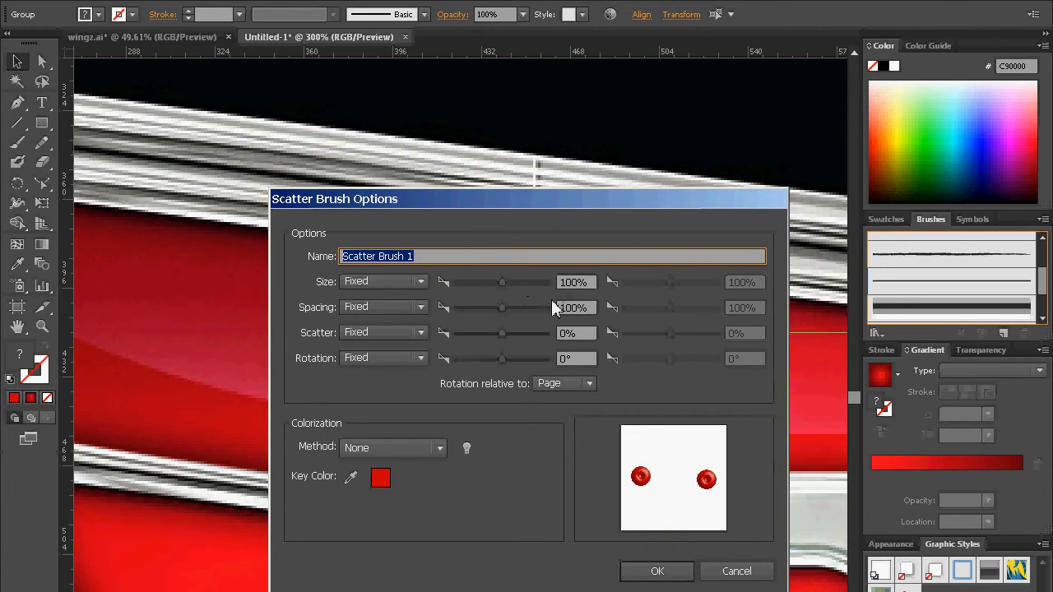
Step: Set the rivet scatter brush's fixed spacing to 150% and create the brush
click(502, 307)
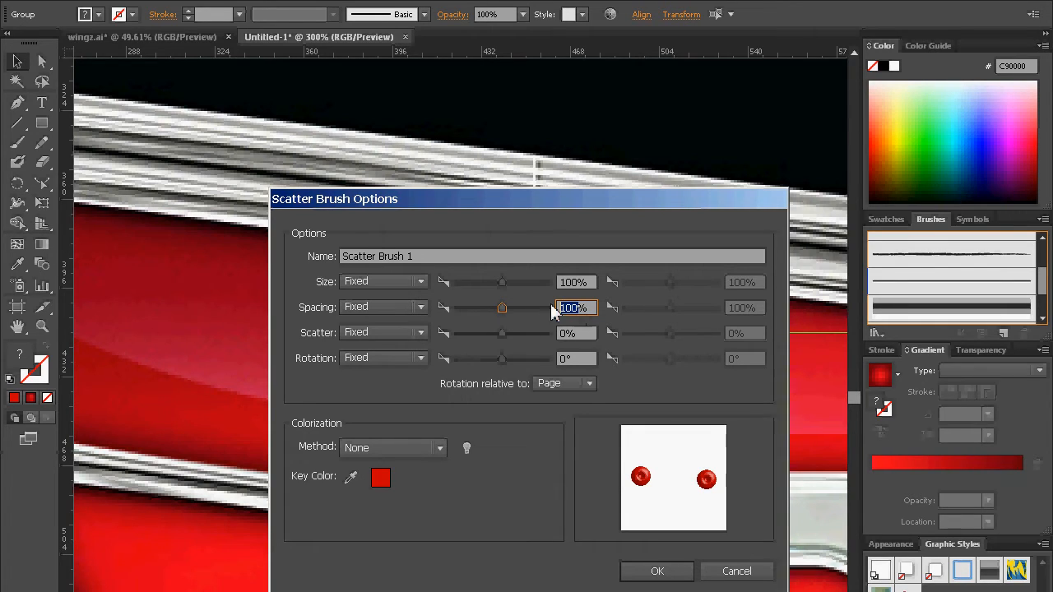
text(17)
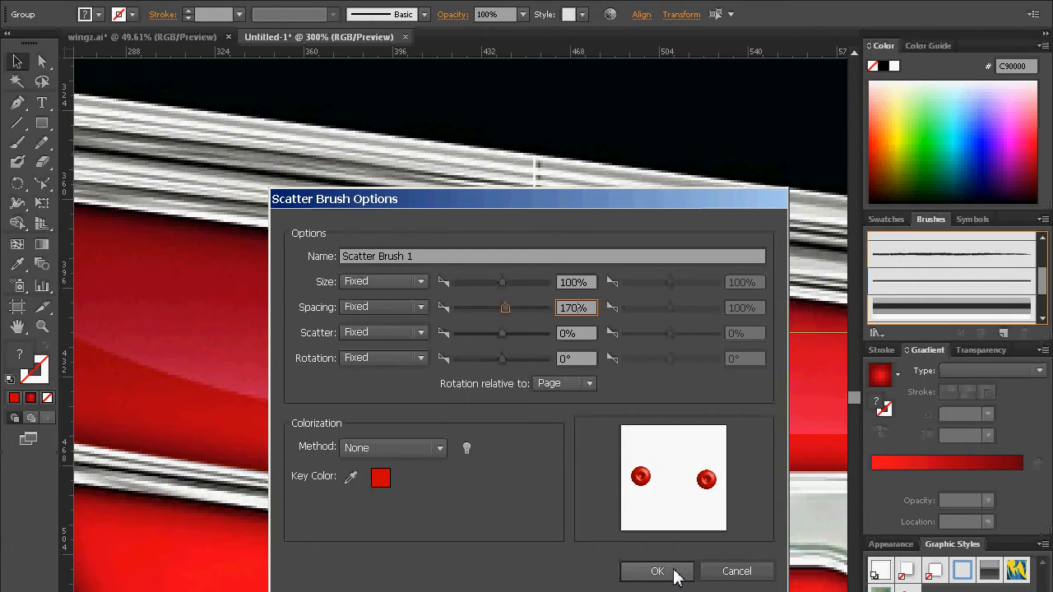
drag(550, 200, 515, 568)
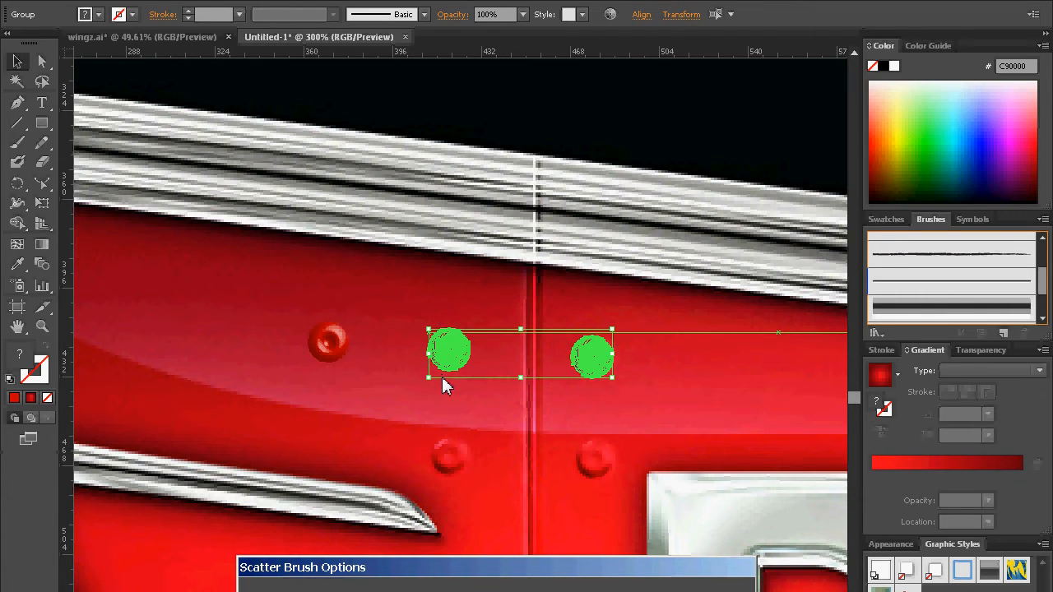
drag(491, 572, 514, 388)
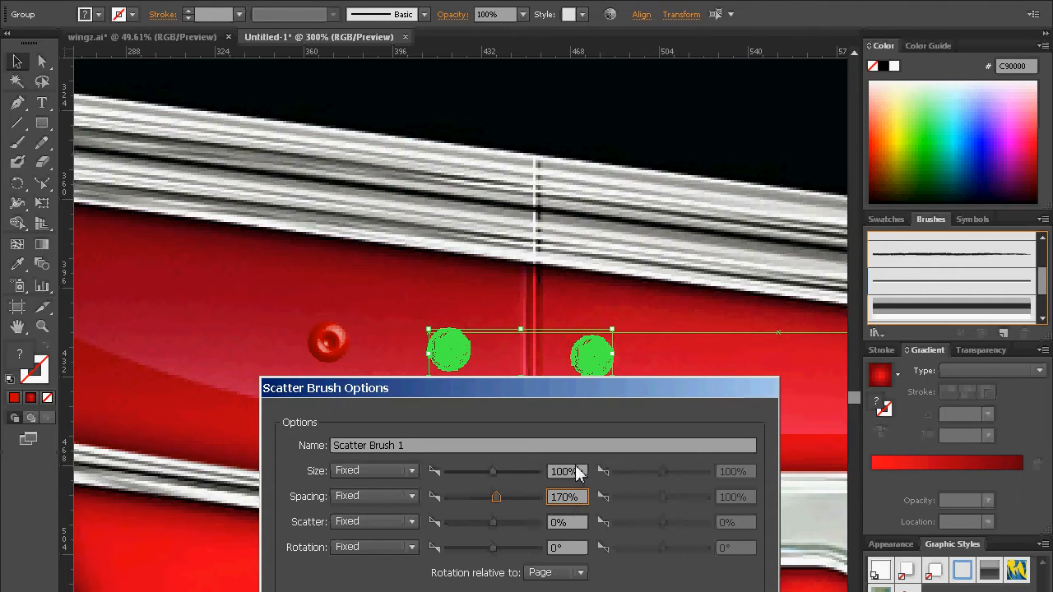
key(BackSpace)
text(5)
drag(572, 395, 383, 228)
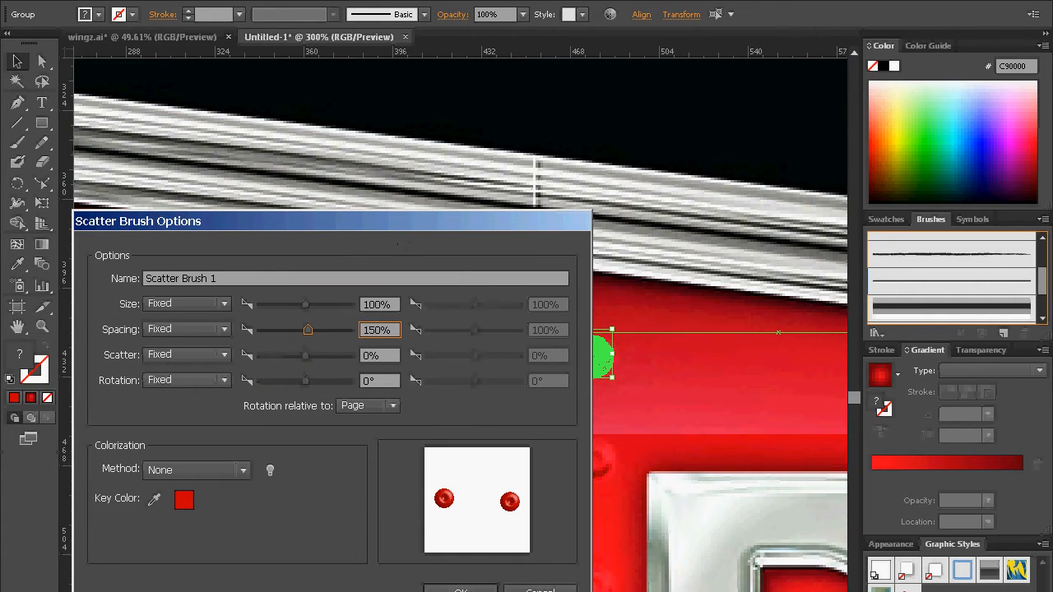
key(Return)
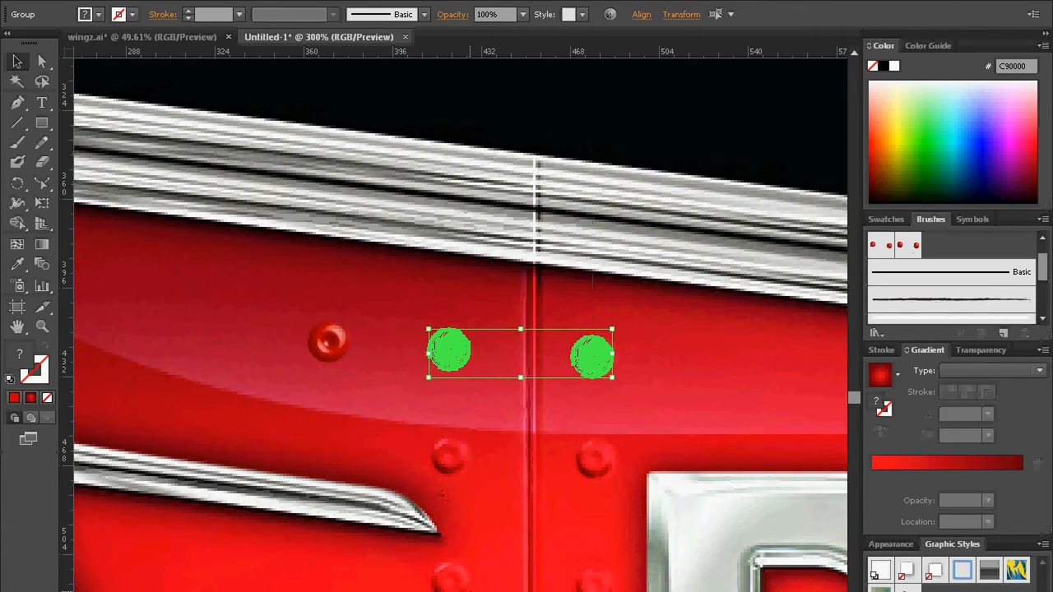
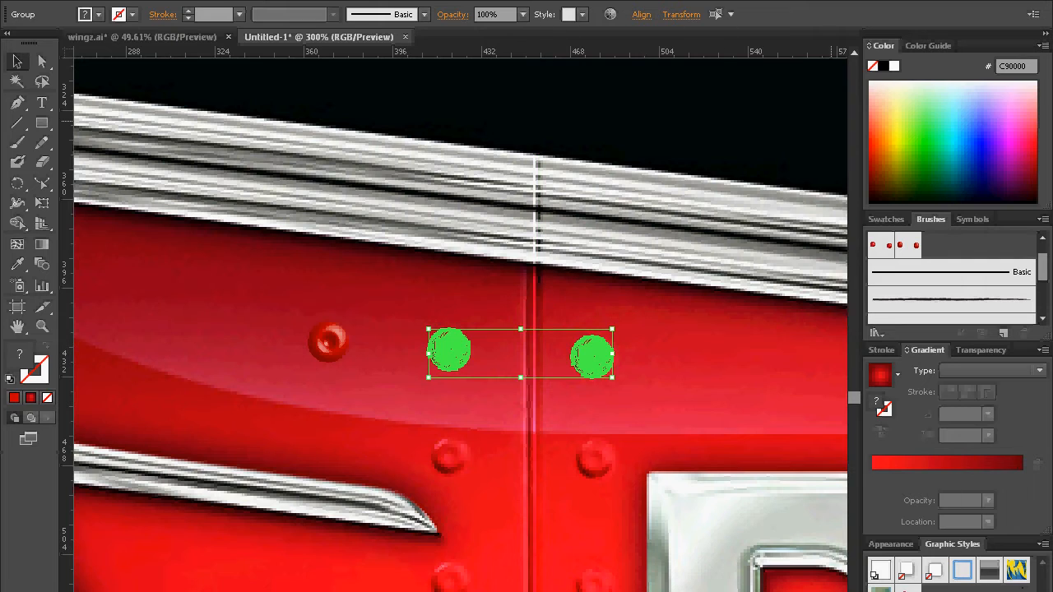
Step: Hide the reference artwork overlay and move the two rivets away from the seam, up into the darker red area
key(ctrl+shift+w)
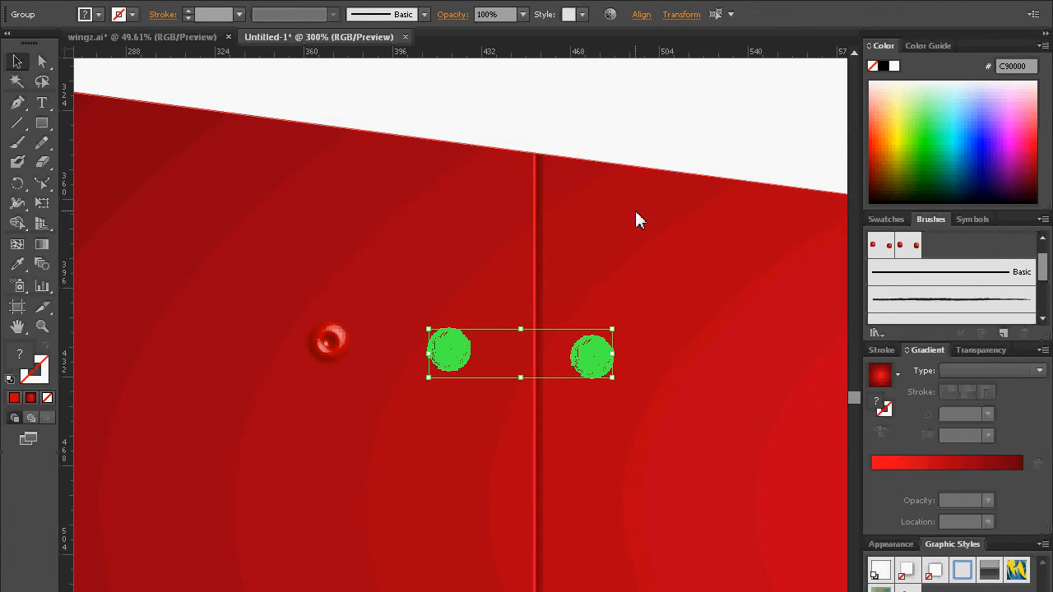
click(616, 105)
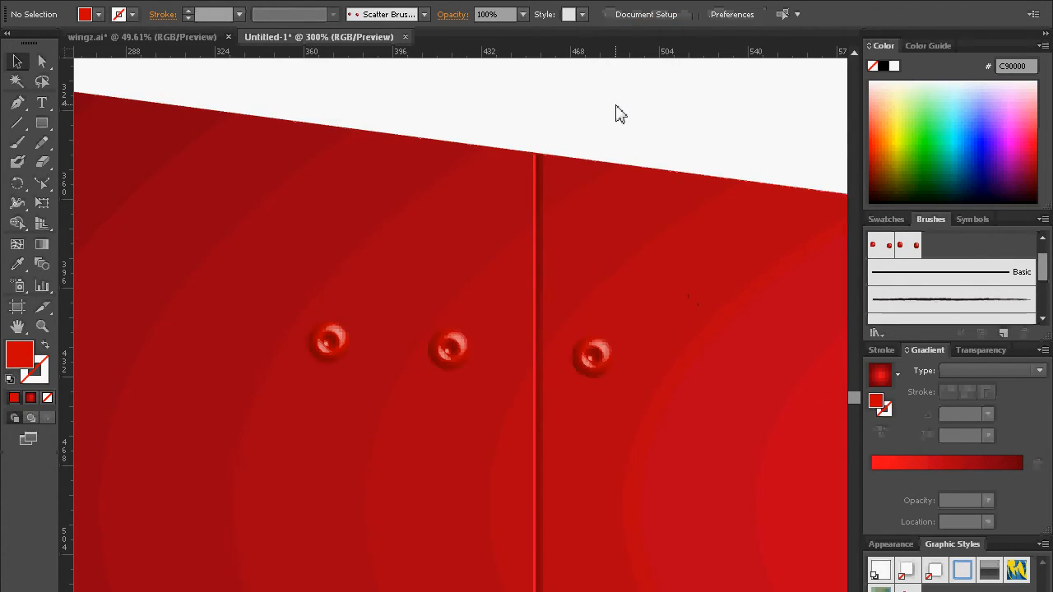
click(592, 368)
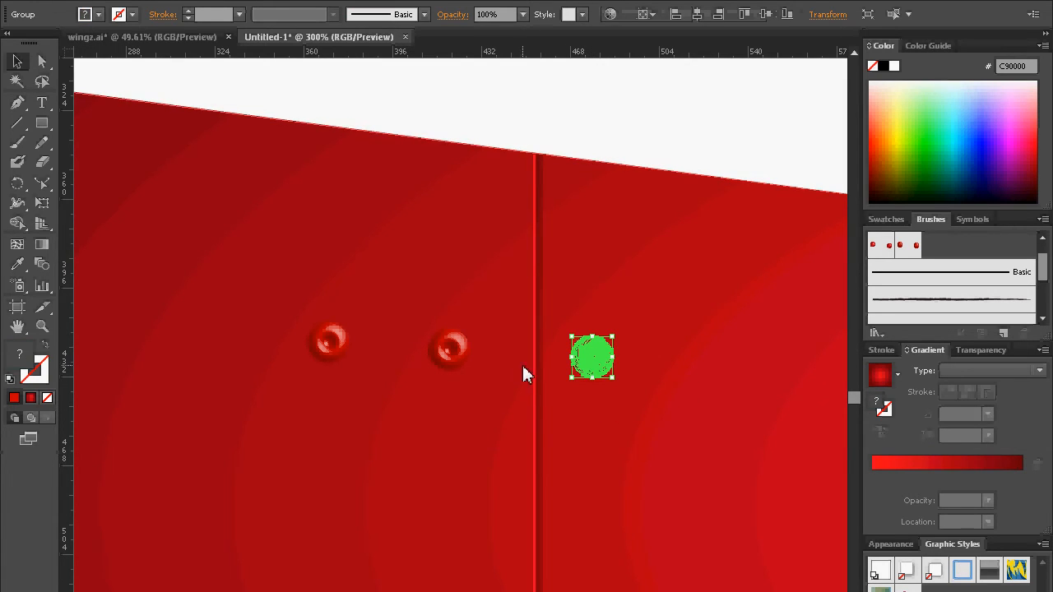
shift+click(456, 354)
drag(456, 354, 134, 230)
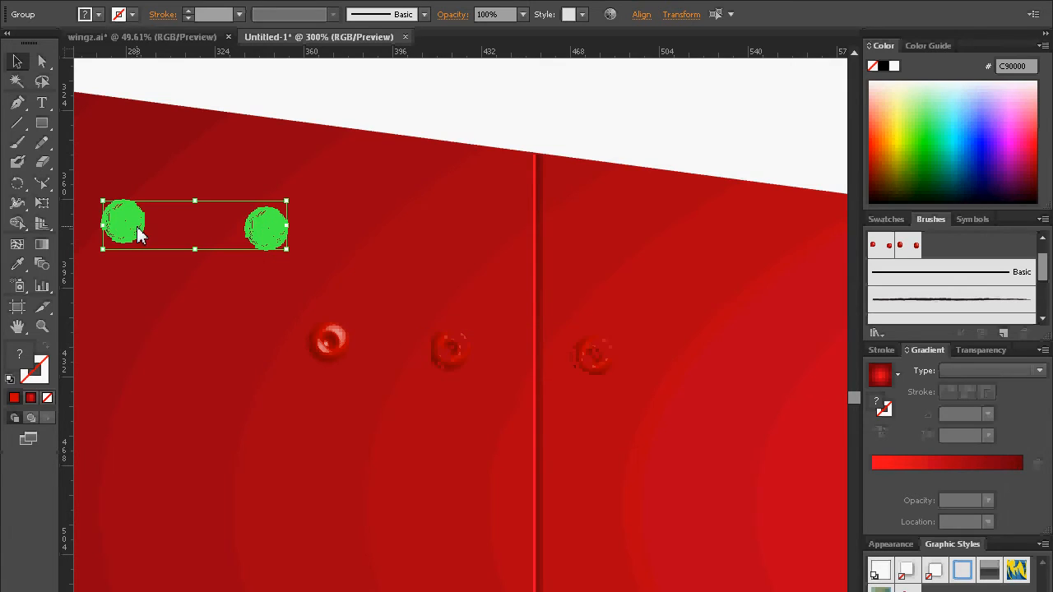
Step: Select the vertical panel seam path and show its appearance attributes in a floating, enlarged panel beside the seam
click(540, 264)
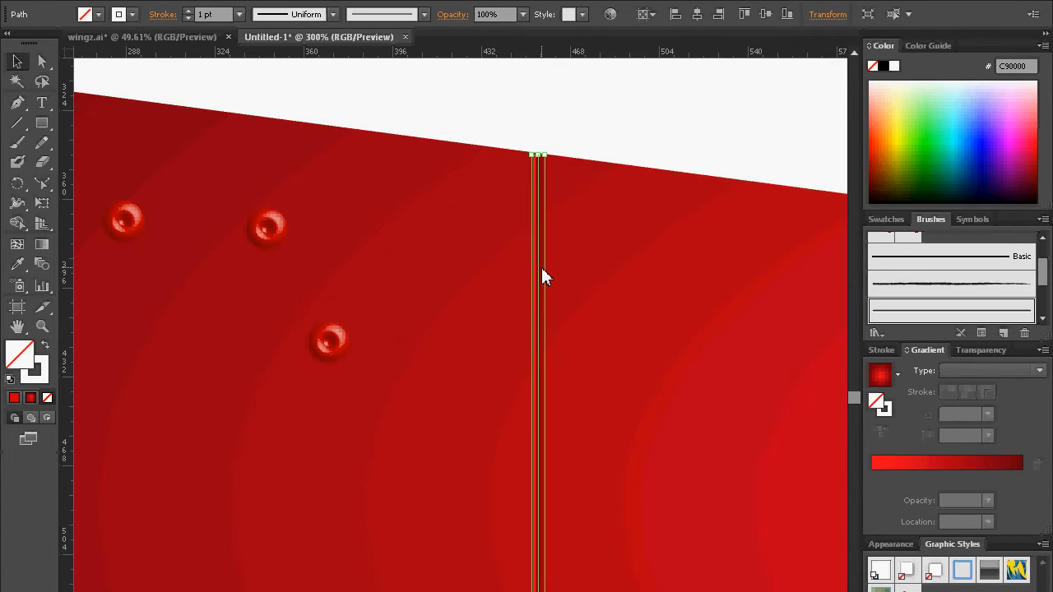
drag(764, 527, 743, 508)
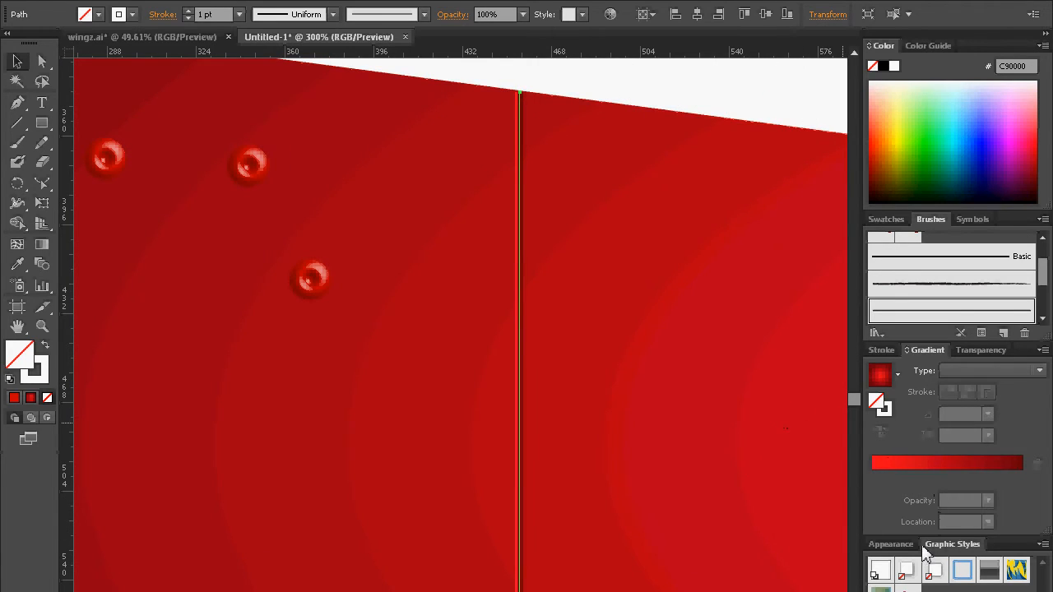
click(888, 544)
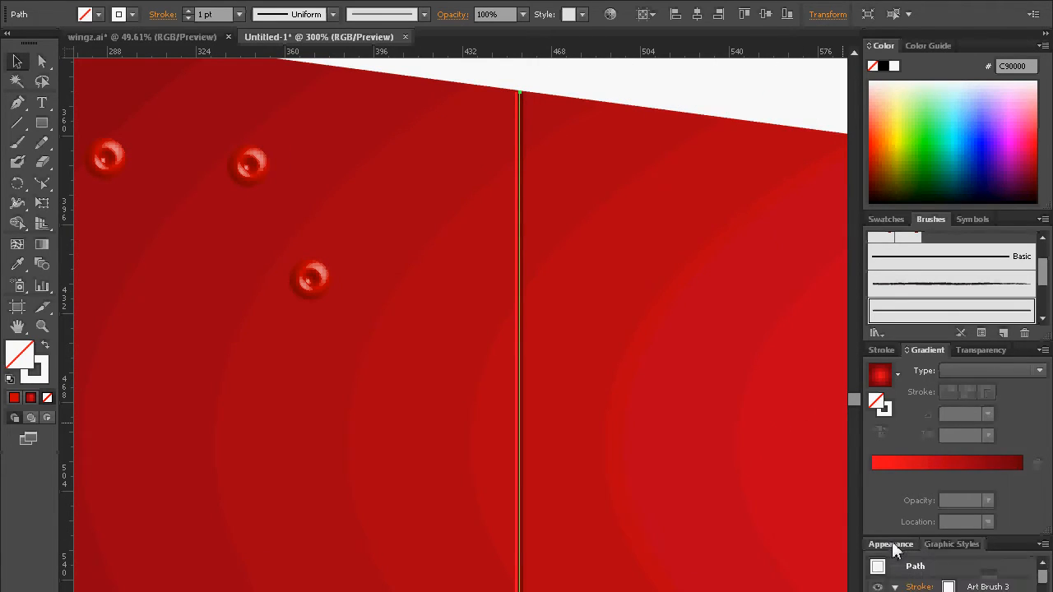
drag(891, 546, 384, 262)
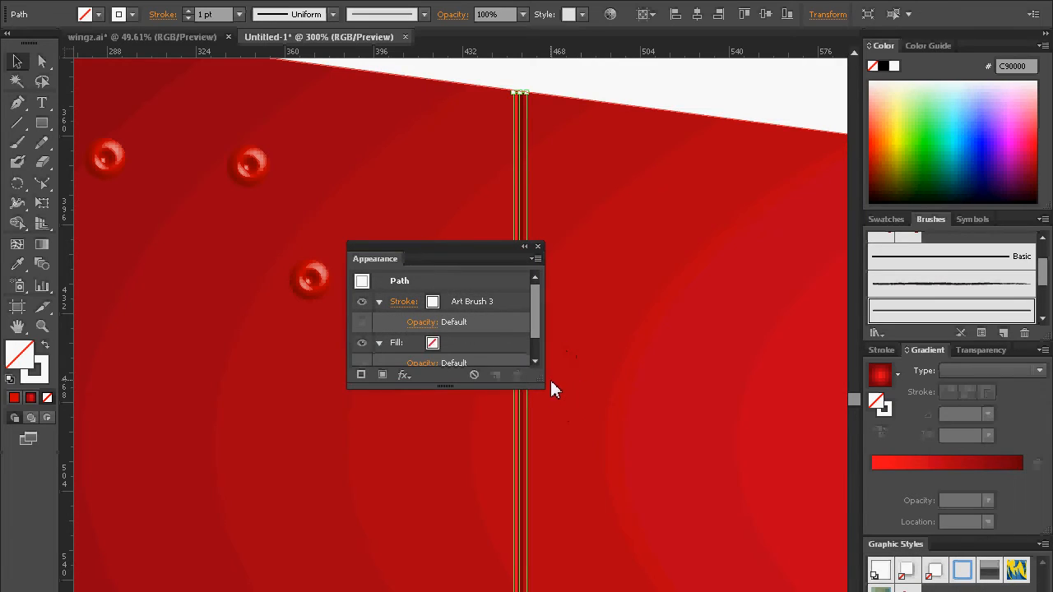
drag(539, 383, 599, 459)
drag(482, 251, 312, 364)
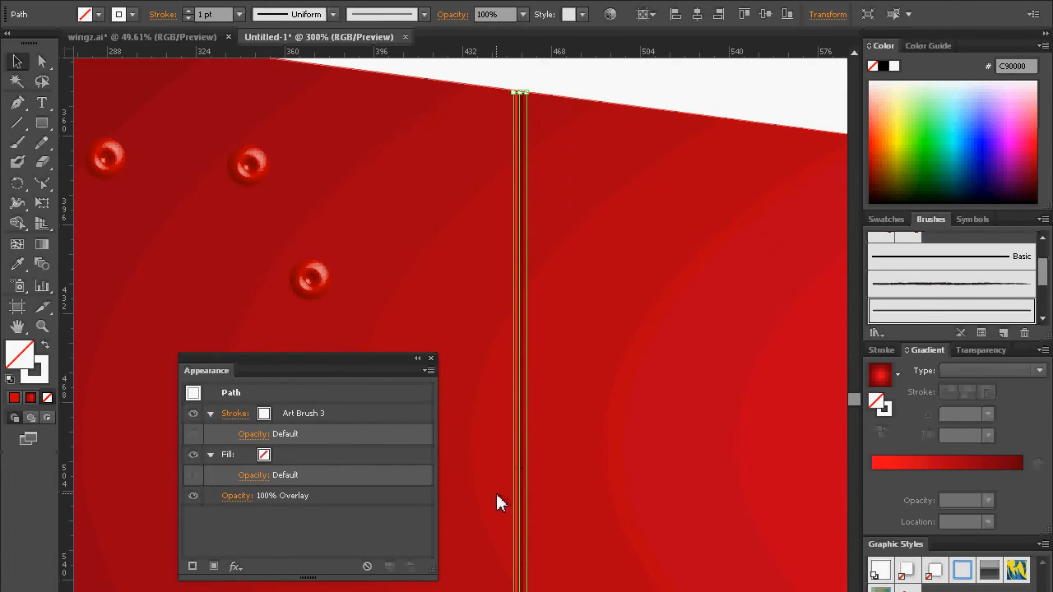
Step: Add a second stroke to the seam path and apply the newest paired-rivet scatter brush to it
click(339, 415)
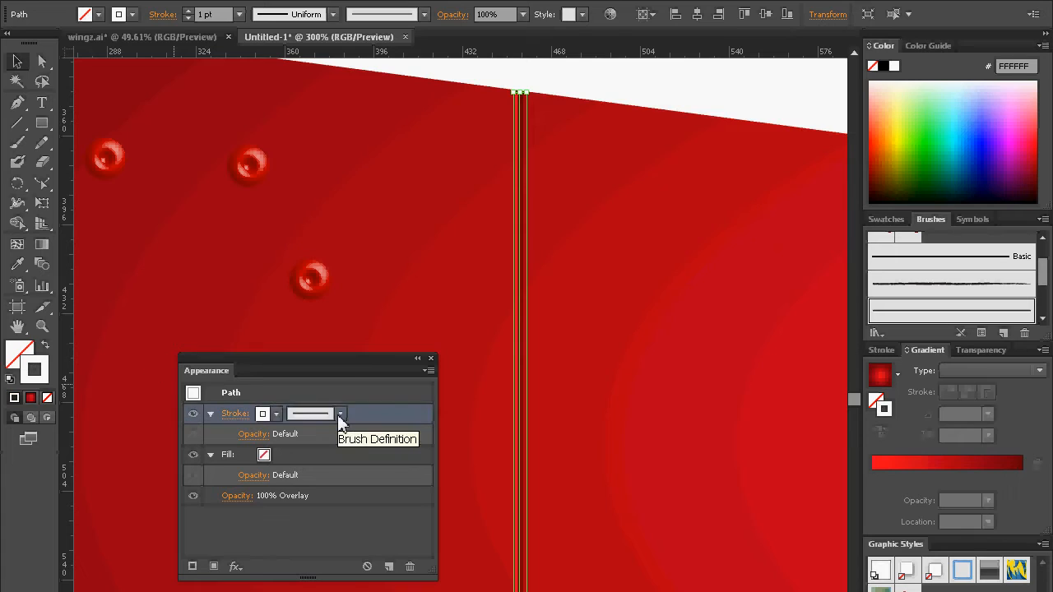
click(306, 530)
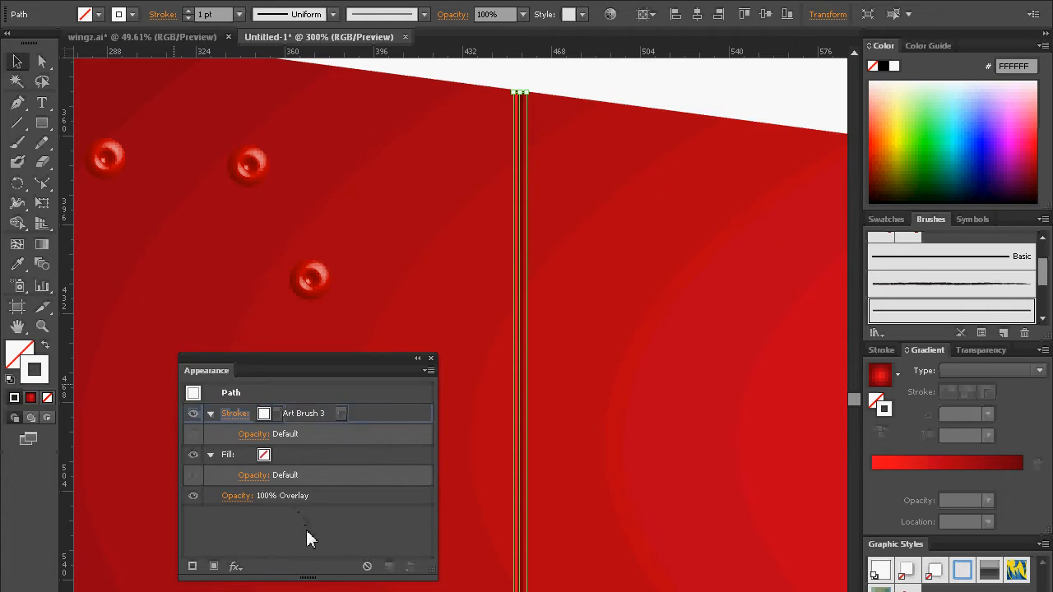
click(192, 570)
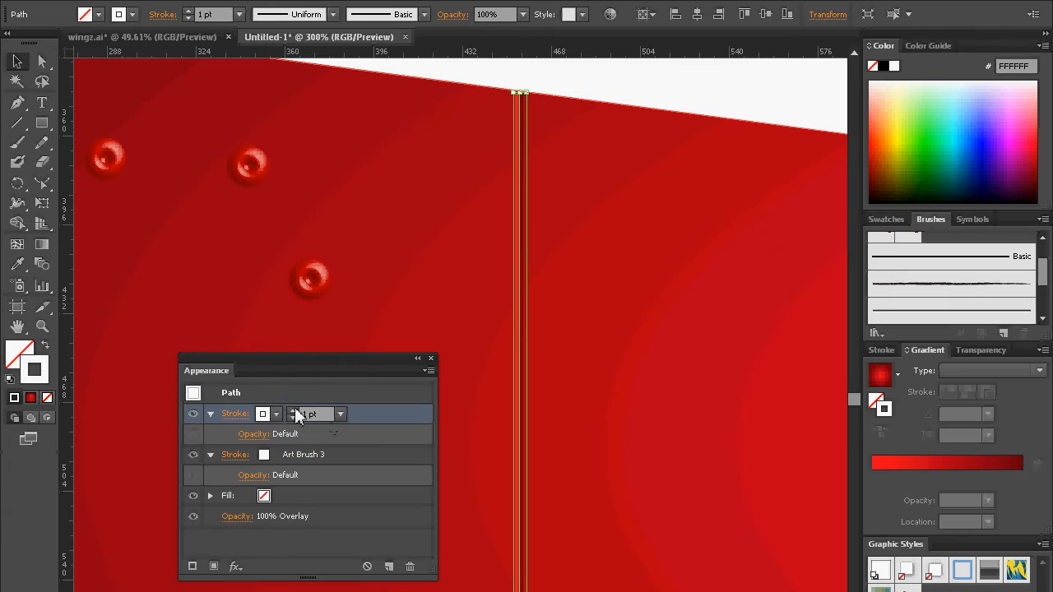
click(241, 416)
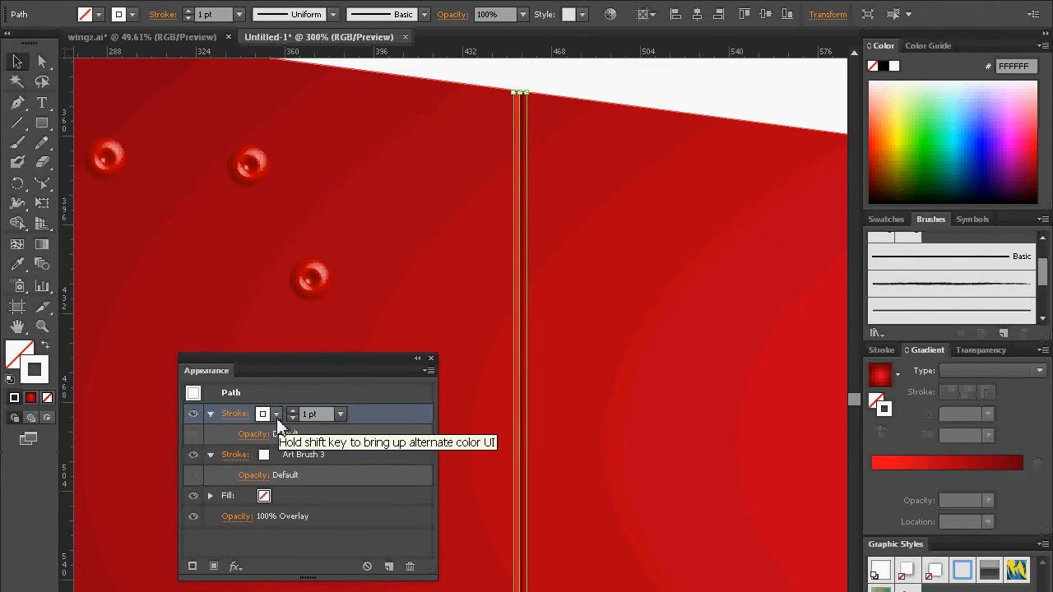
click(382, 458)
click(397, 417)
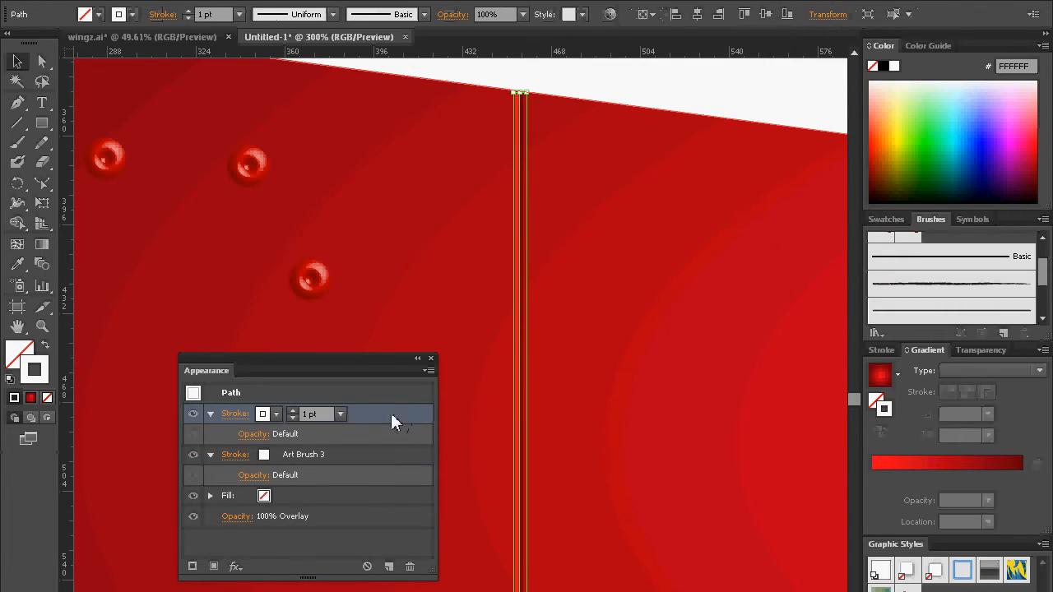
click(339, 414)
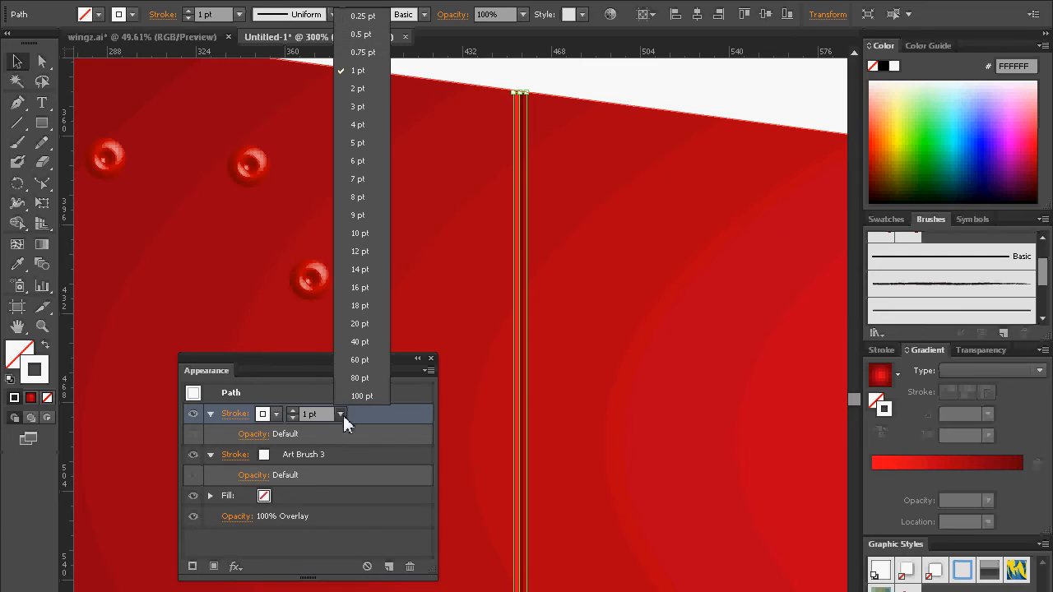
click(385, 422)
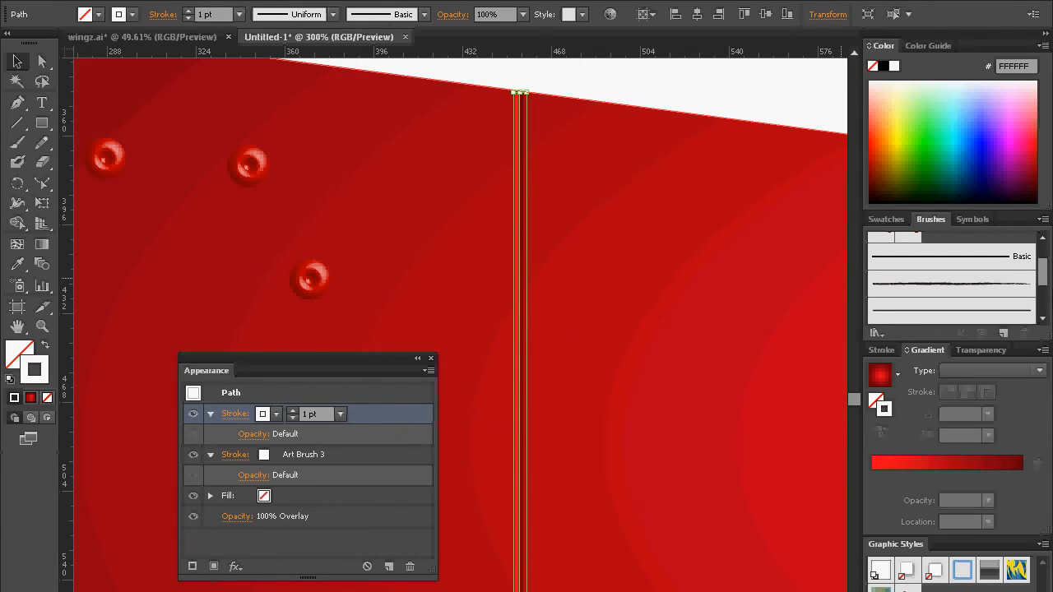
mouse_move(1046, 281)
mouse_down()
mouse_move(1041, 305)
mouse_move(1042, 240)
mouse_up()
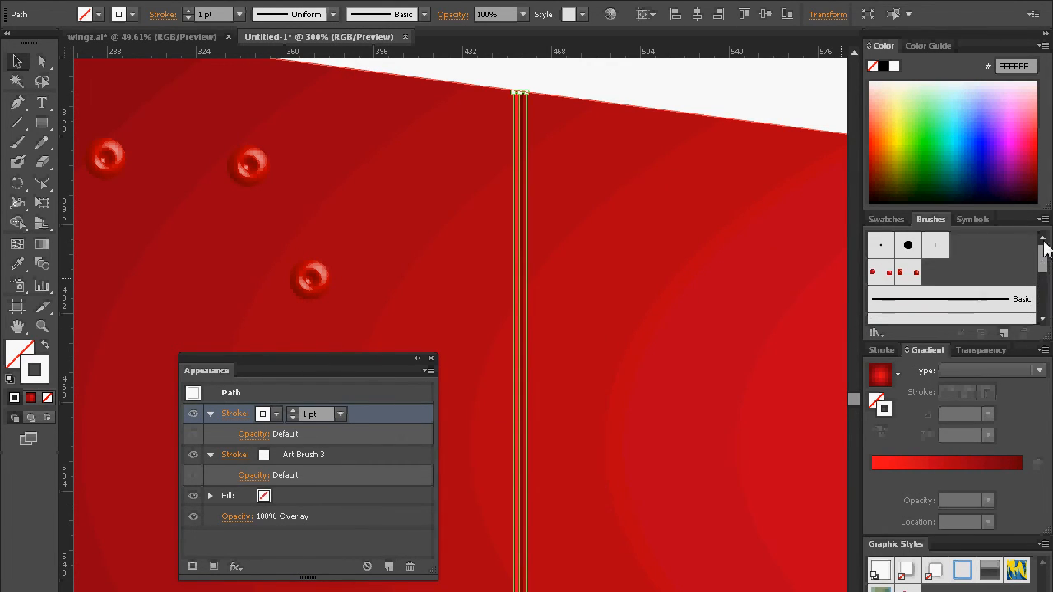
click(916, 279)
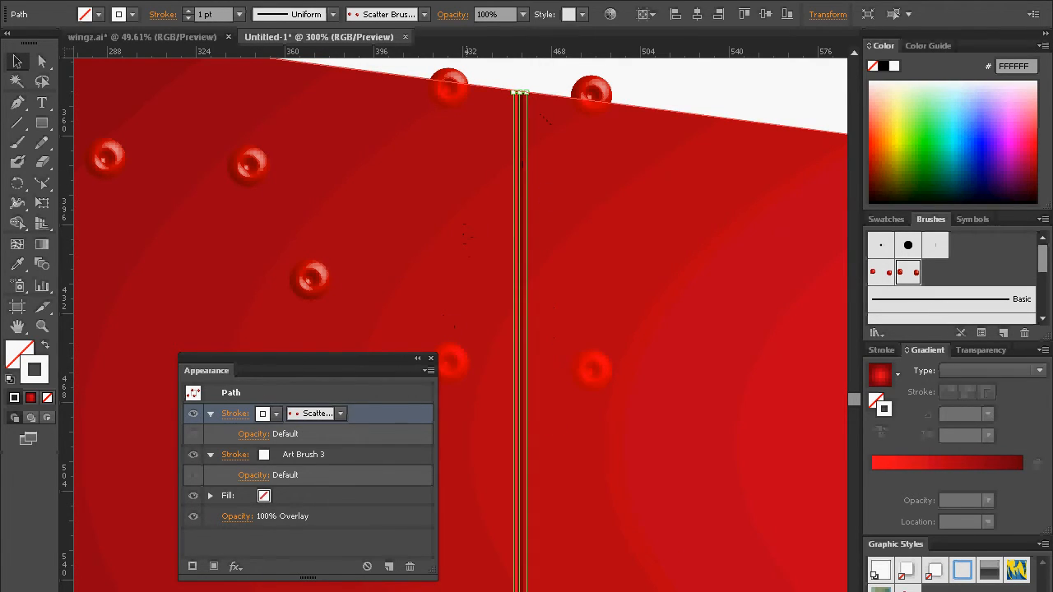
Step: Set the blending mode of the whole seam path to Normal
click(322, 520)
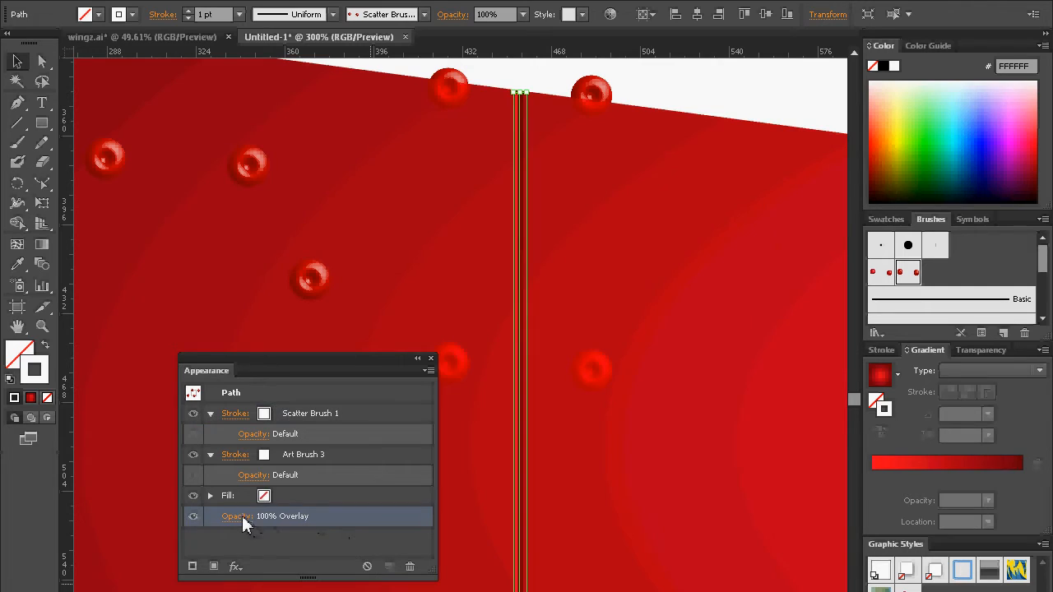
click(238, 517)
click(147, 552)
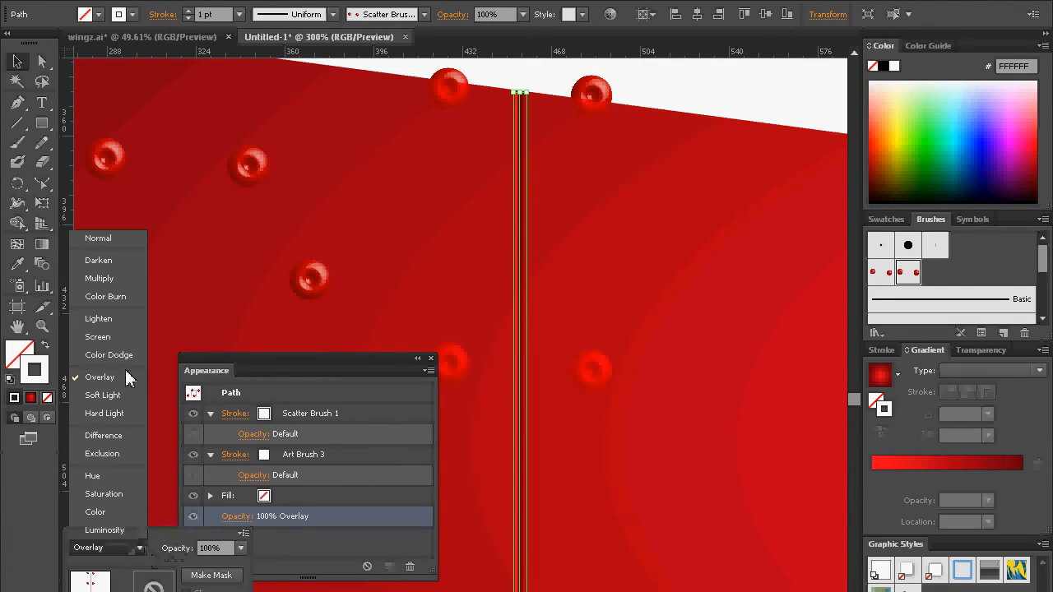
click(91, 237)
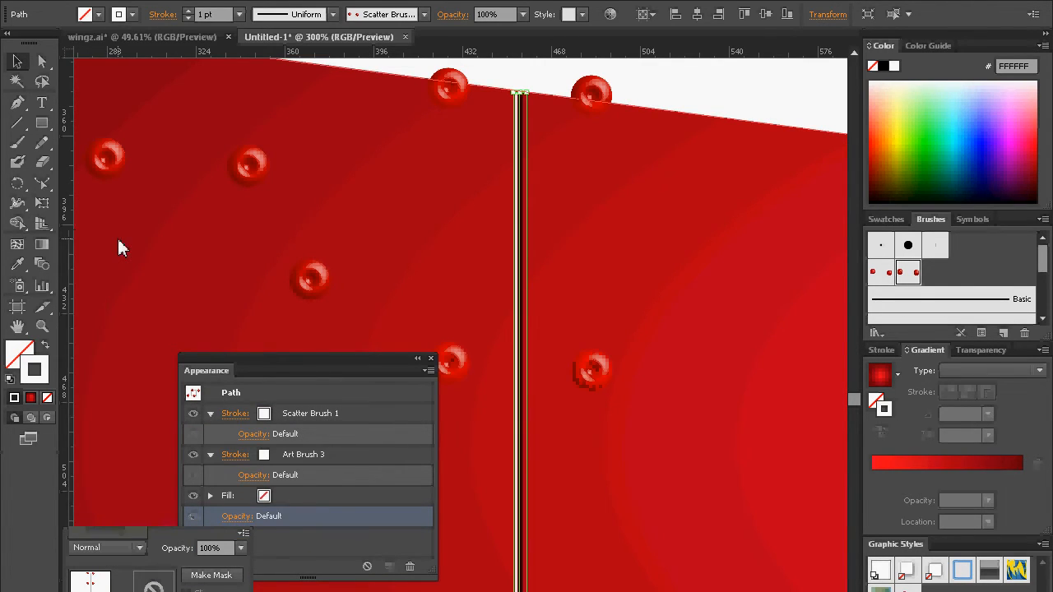
Step: Set only the seam path's Art Brush 3 stroke to Overlay blending and move the appearance attributes clear of the rivets
click(359, 458)
click(329, 459)
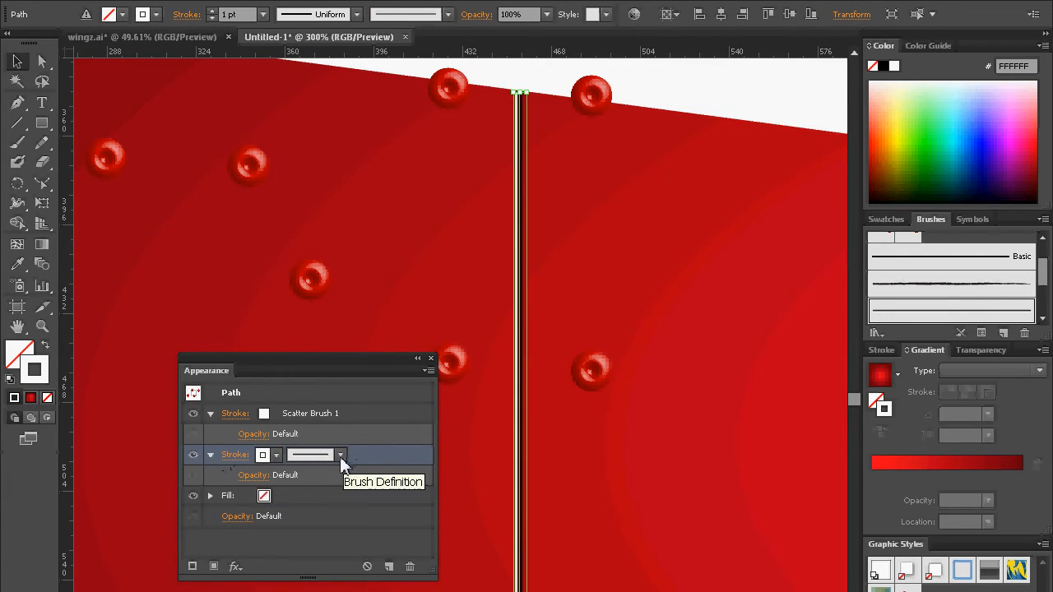
click(251, 477)
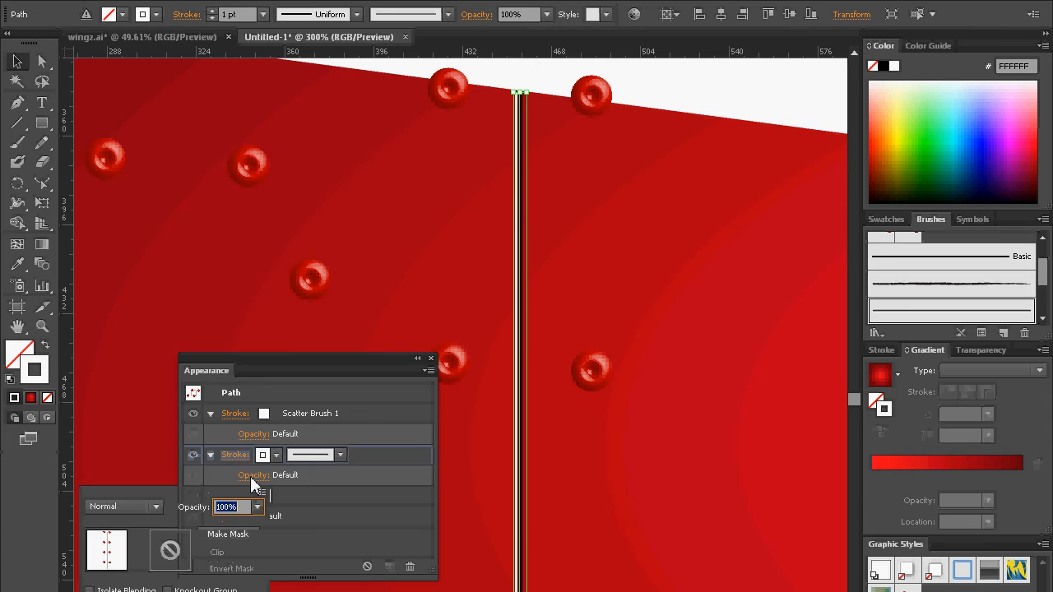
click(135, 505)
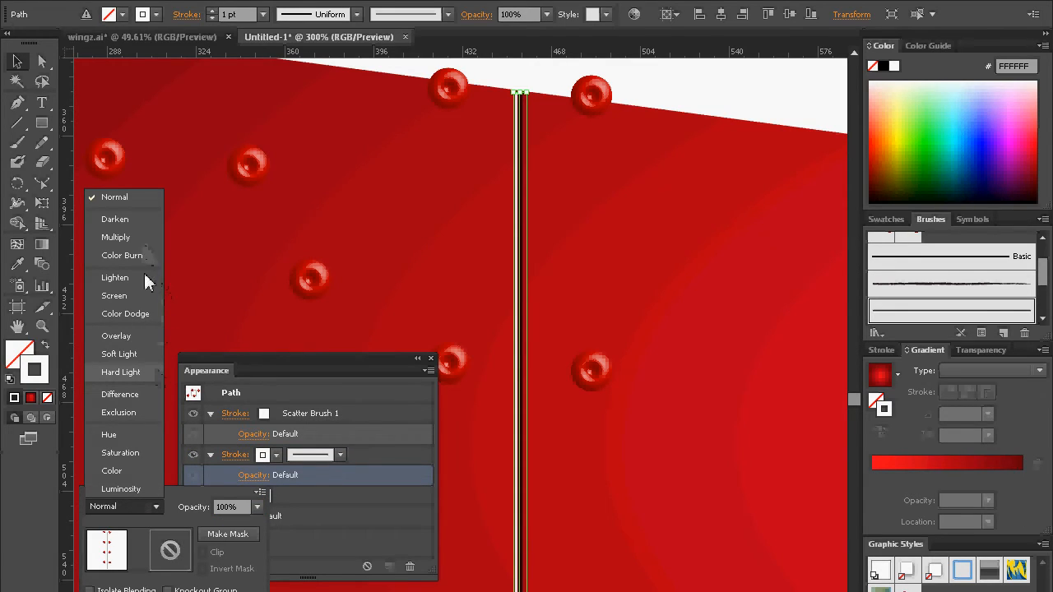
click(130, 338)
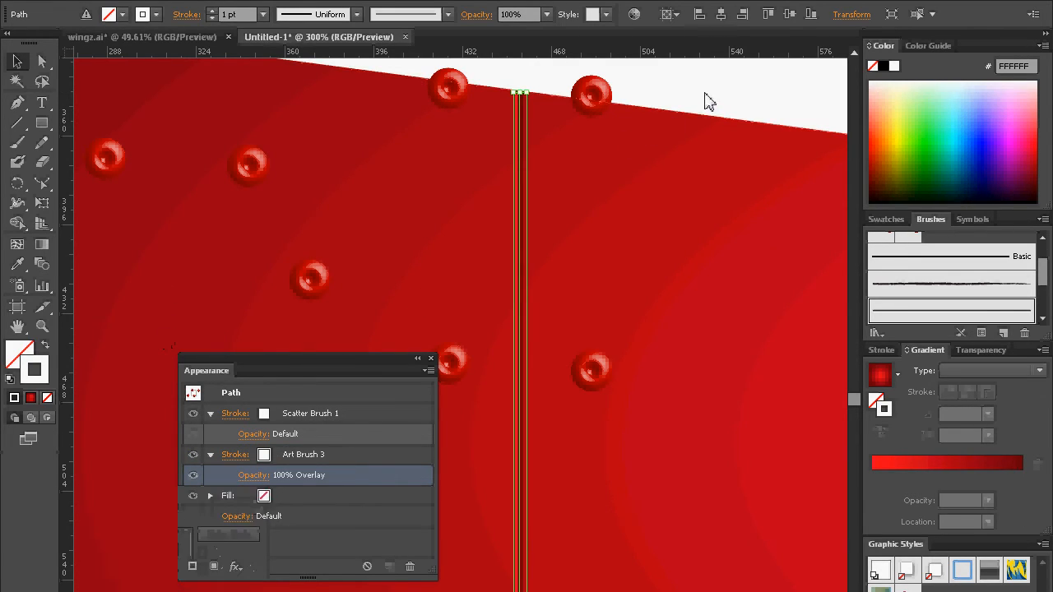
drag(352, 364, 282, 375)
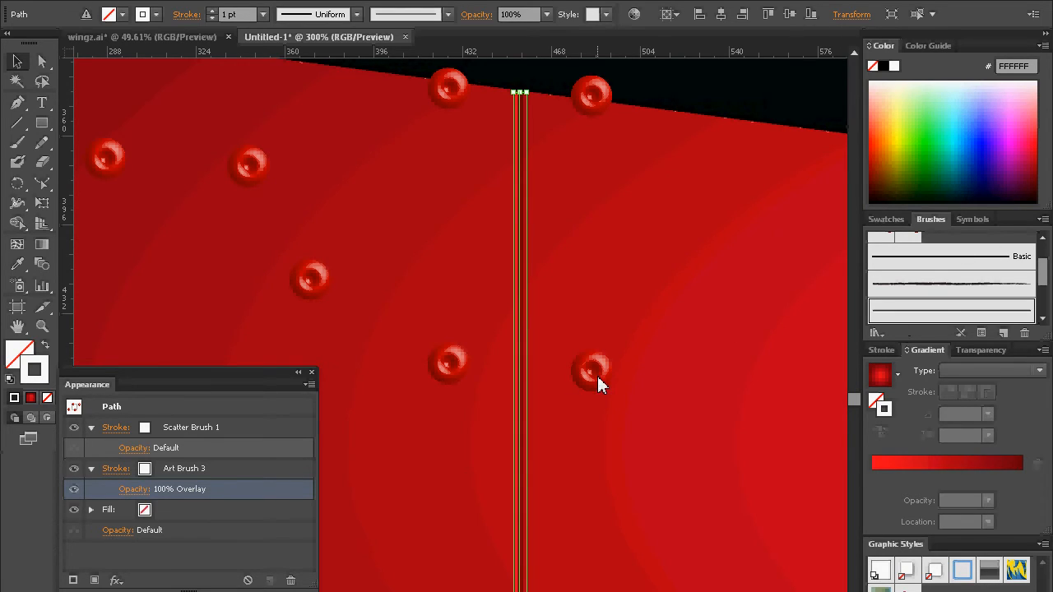
Step: Set the rivet scatter brush's fixed spacing to 130% and apply the change to the existing strokes
drag(1043, 275, 1043, 274)
scroll(1043, 276, up, 2)
click(915, 280)
double_click(915, 280)
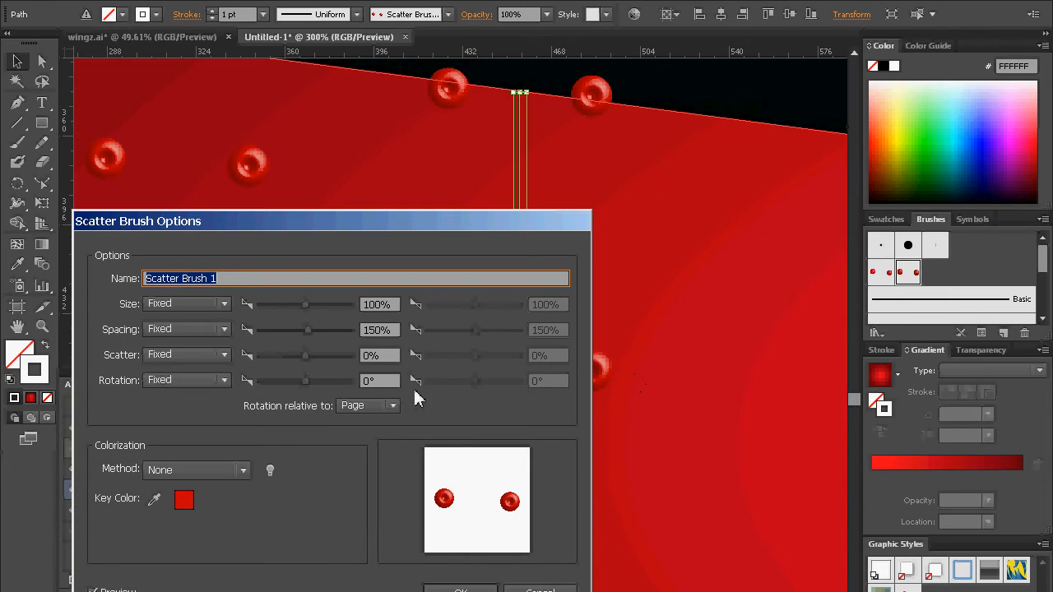
click(378, 330)
key(BackSpace)
text(3)
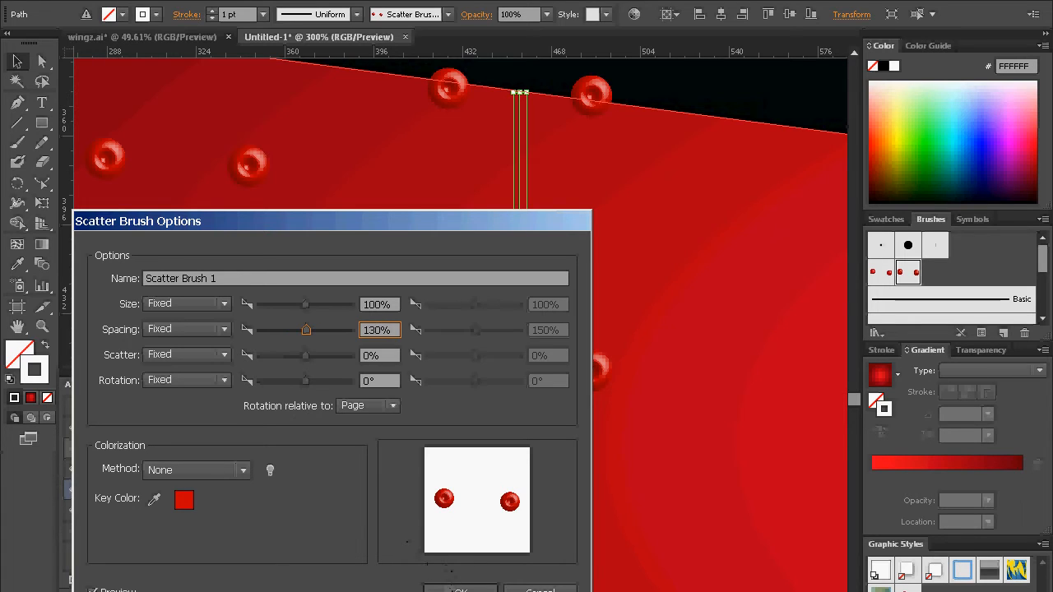
click(454, 588)
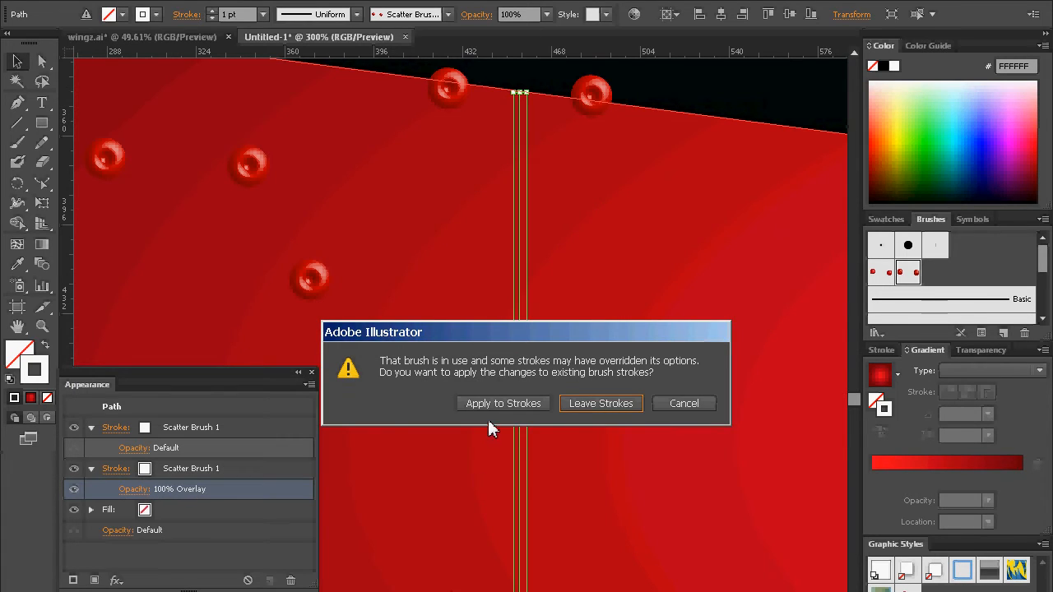
click(502, 403)
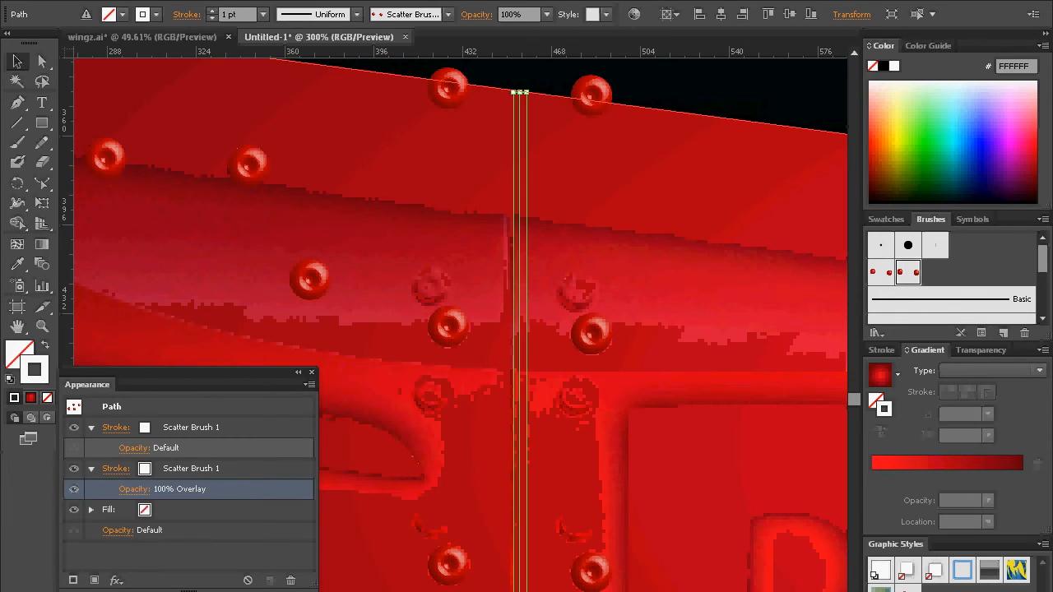
Step: Set the rivet scatter brush's fixed spacing to 115% and apply the change to the existing strokes
double_click(911, 278)
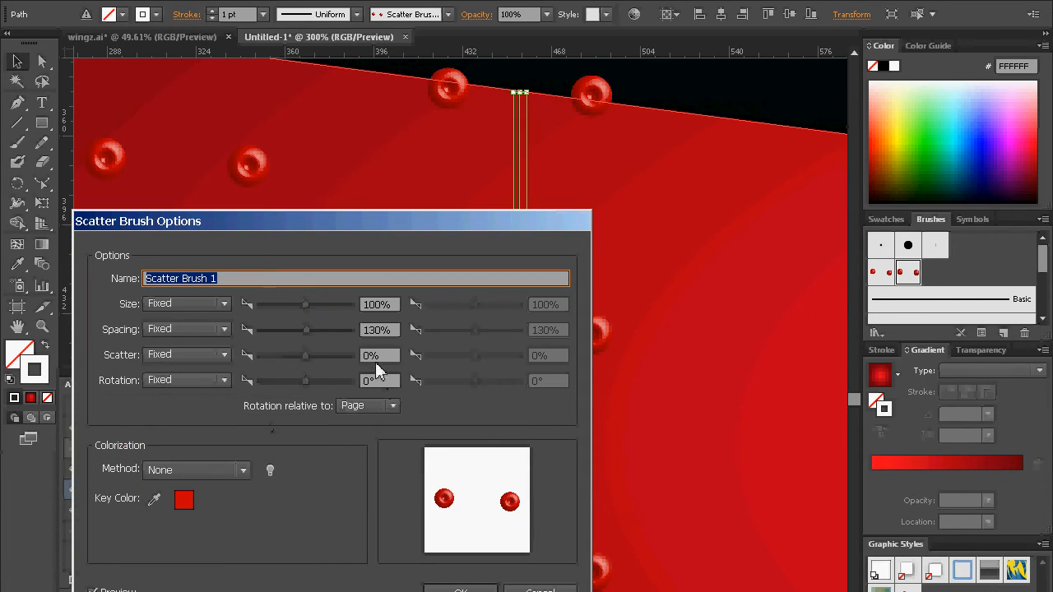
click(378, 333)
mouse_move(381, 338)
mouse_down()
mouse_move(374, 331)
mouse_move(397, 331)
mouse_up()
text(115)
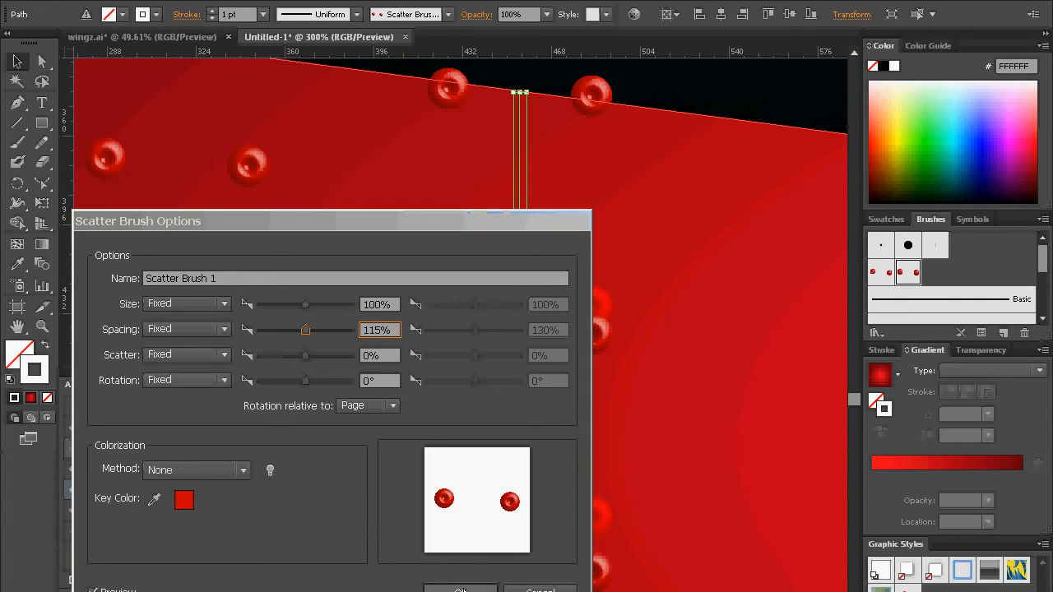
click(460, 590)
click(504, 404)
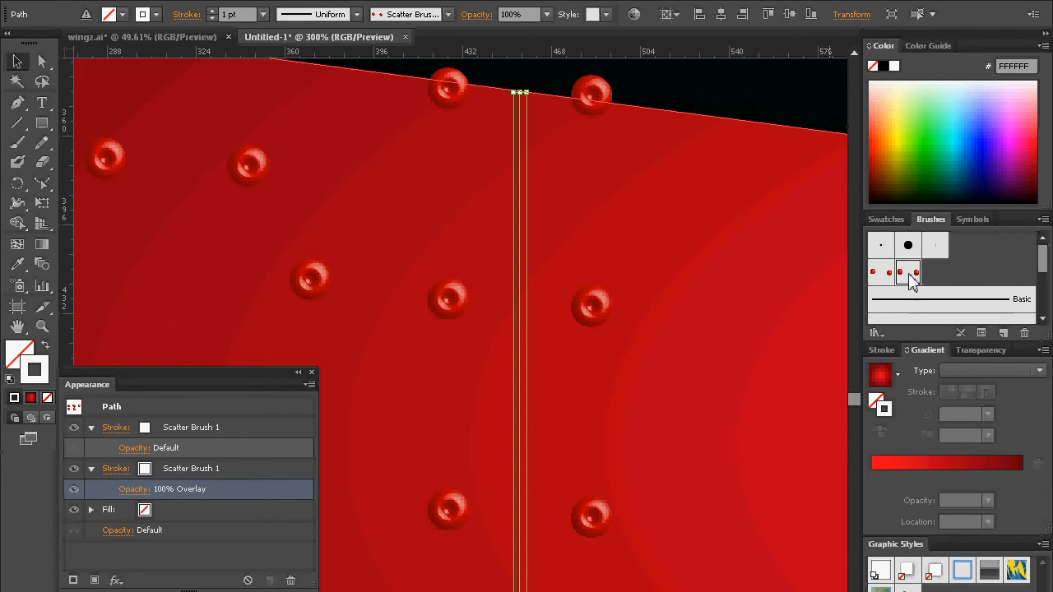
Step: Set the rivet scatter brush's fixed spacing to 105% and apply the change to the existing strokes
double_click(908, 274)
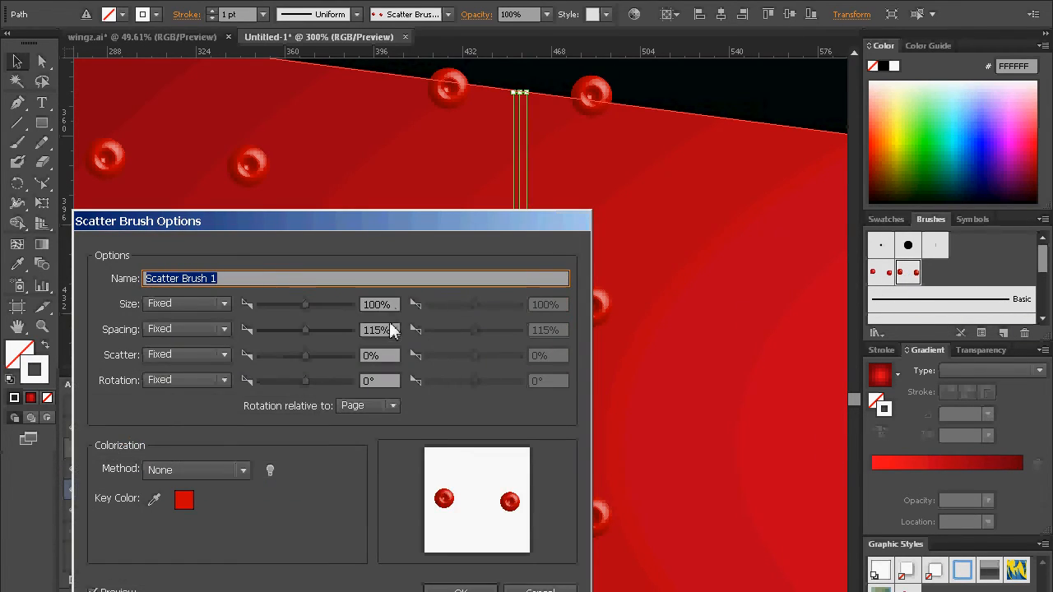
click(377, 333)
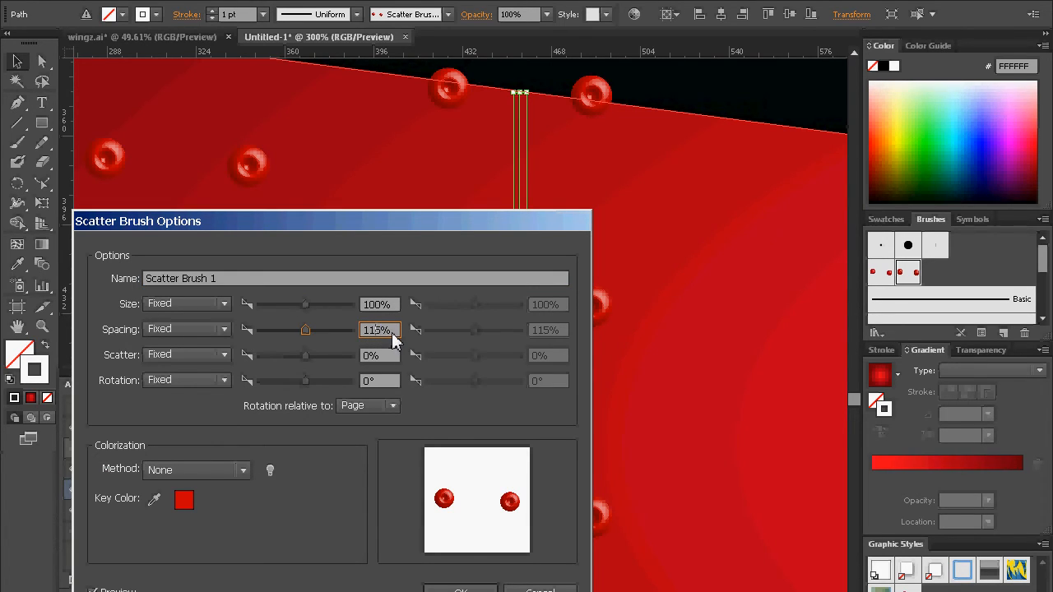
key(BackSpace)
text(0)
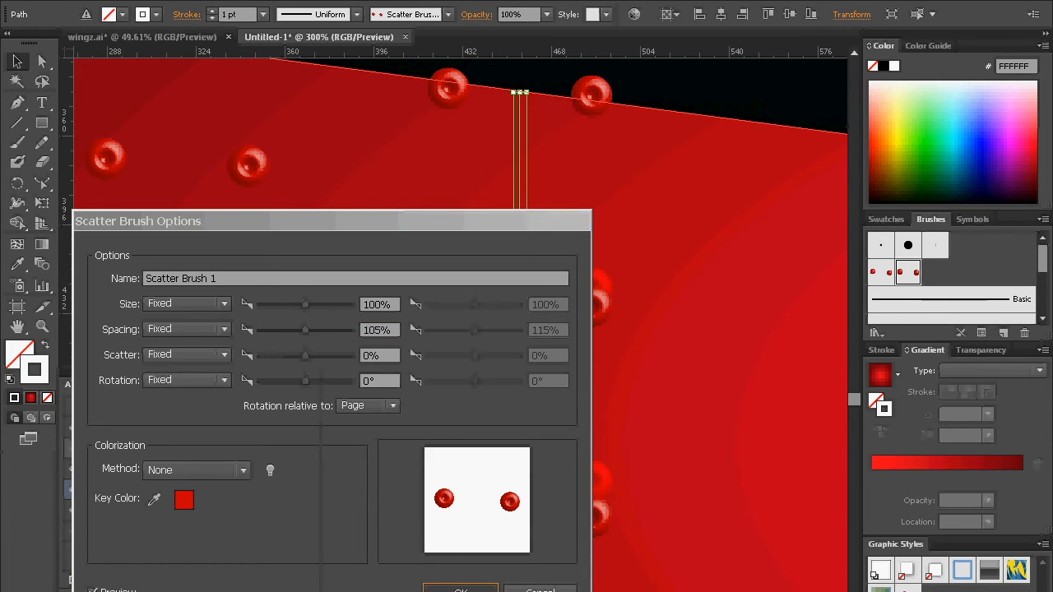
click(461, 590)
click(502, 403)
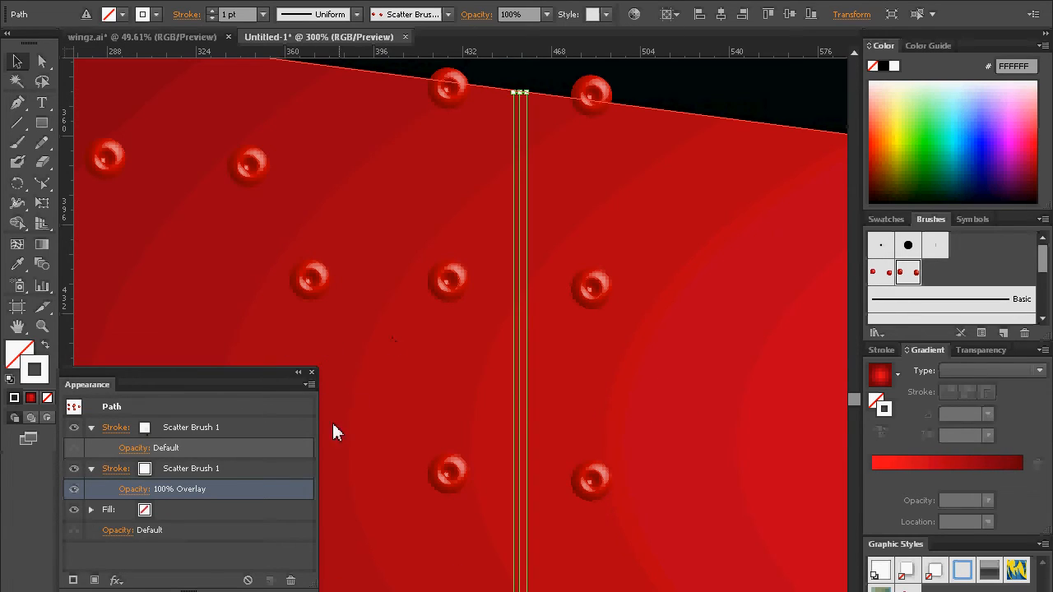
Step: Cut the three loose single rivets from the upper part of the wing
click(38, 328)
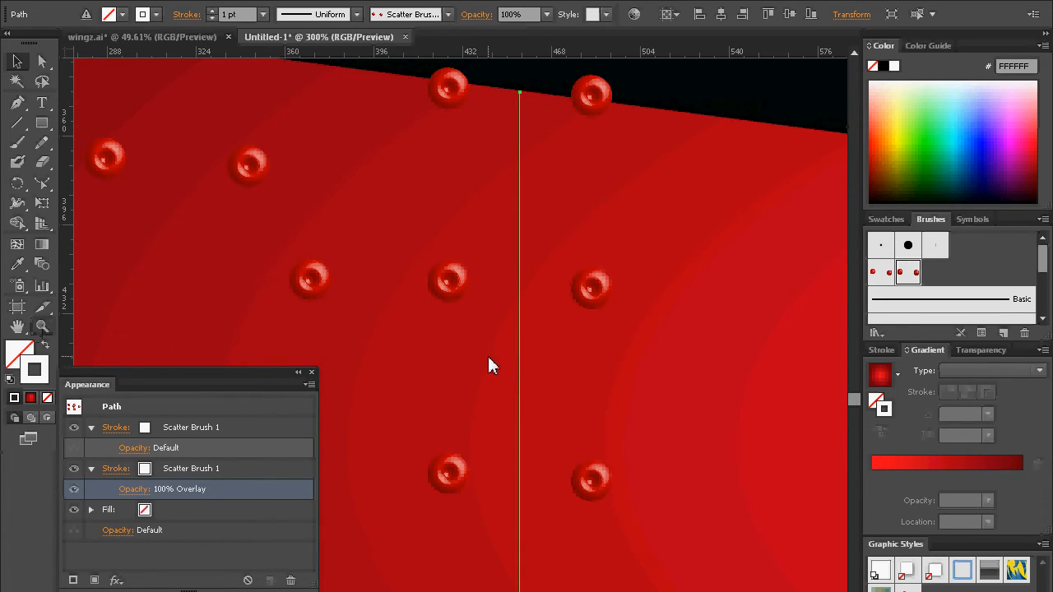
alt+click(518, 360)
alt+click(521, 368)
alt+click(528, 520)
drag(513, 504, 585, 454)
click(18, 63)
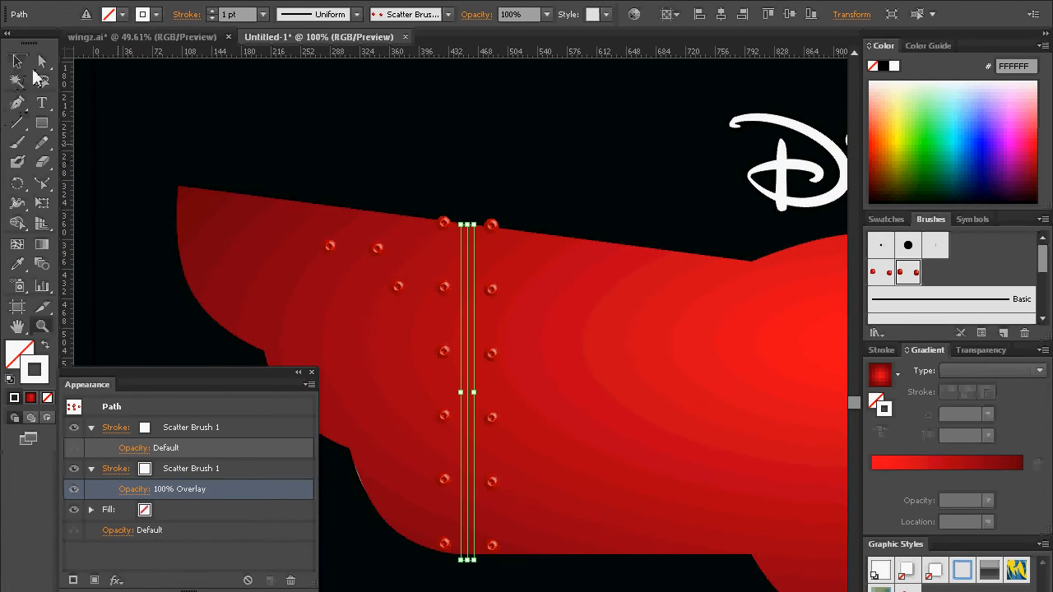
click(507, 166)
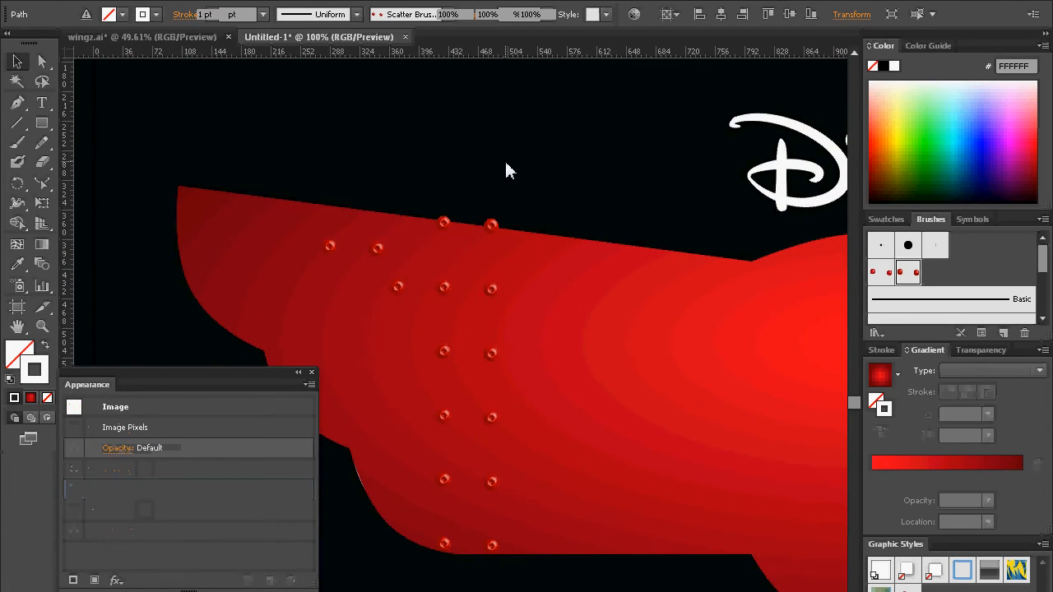
click(399, 288)
shift+click(375, 250)
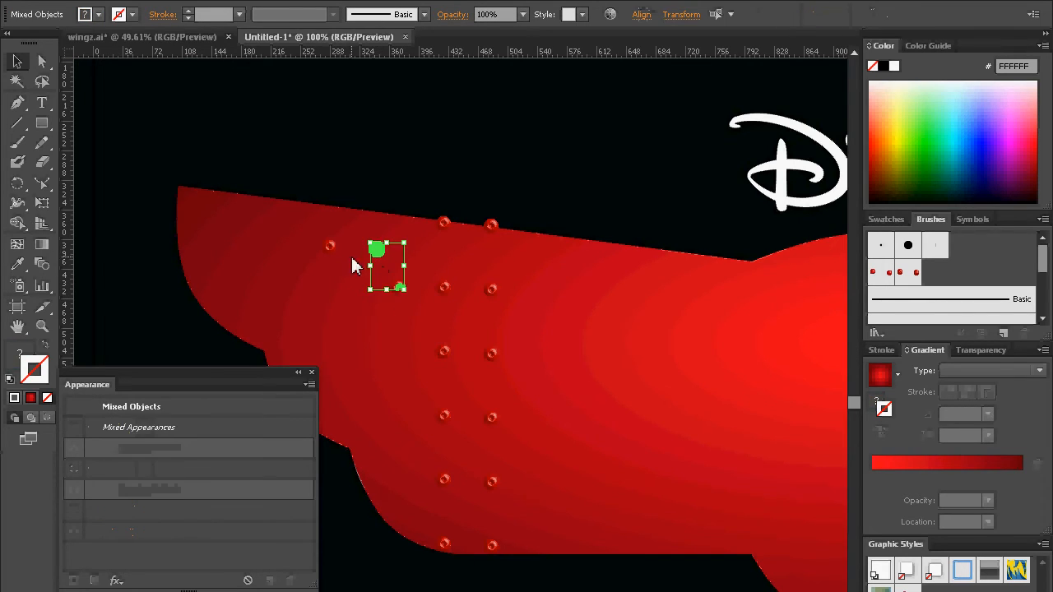
shift+click(330, 246)
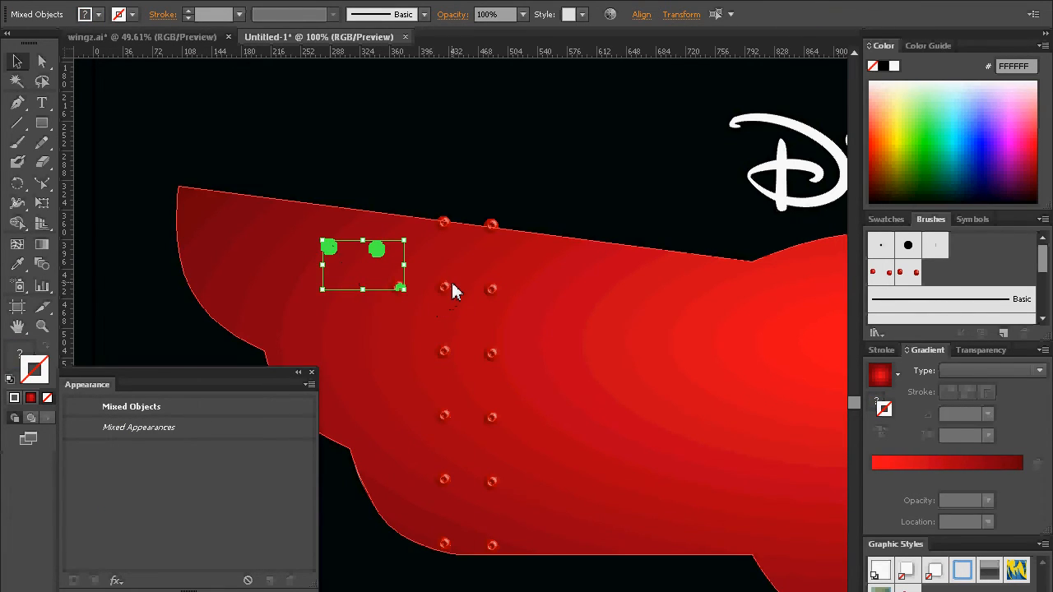
key(Delete)
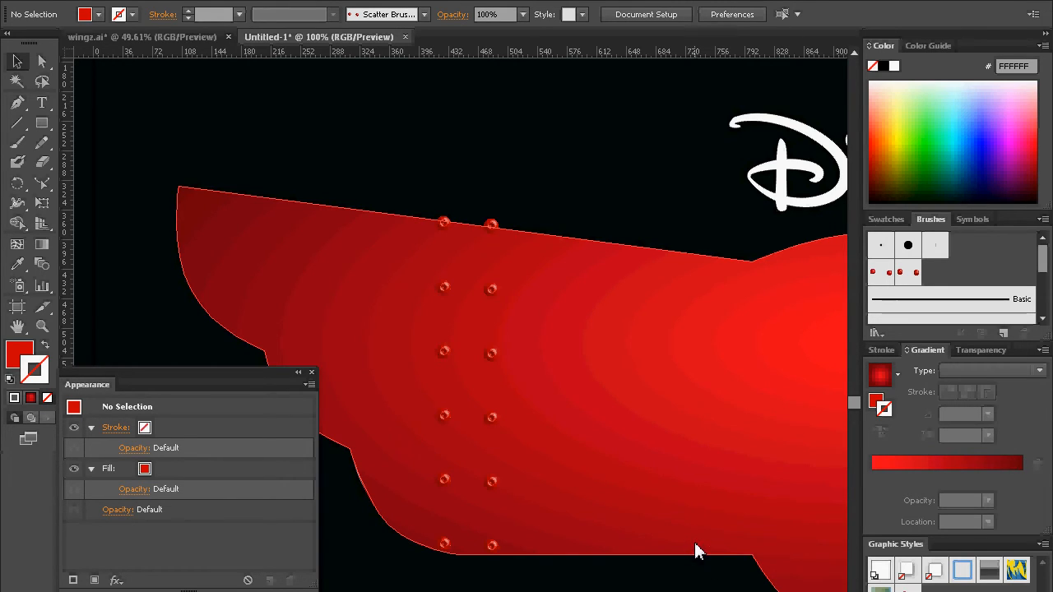
Step: Paste the three cut rivets back, move them outside the artboard and deselect them
key(ctrl+v)
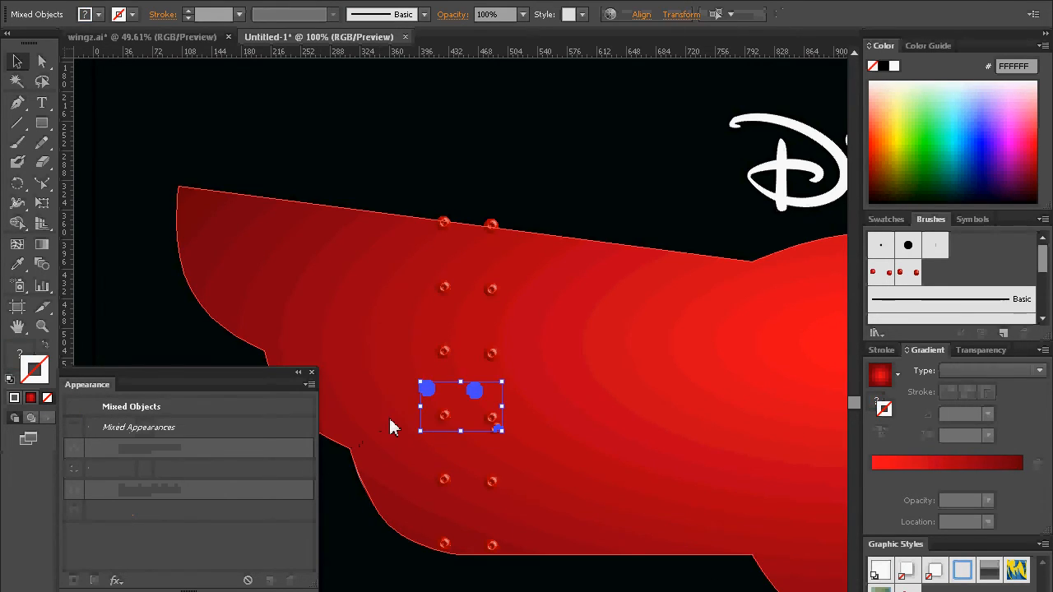
drag(431, 389, 128, 137)
drag(252, 278, 618, 366)
drag(548, 241, 303, 146)
drag(568, 259, 194, 175)
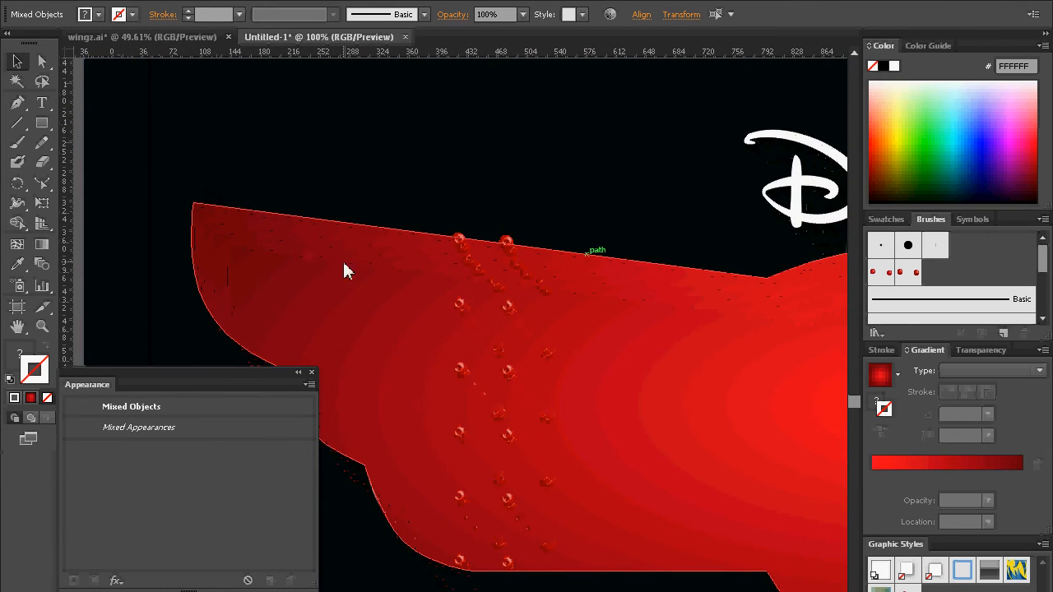
click(481, 305)
click(527, 220)
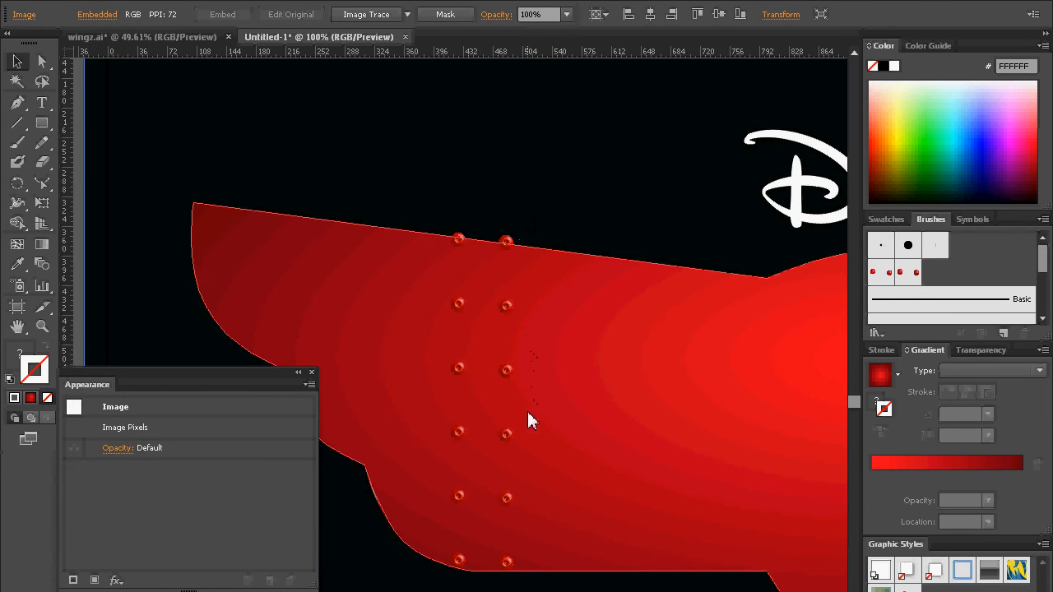
Step: Set the color of the seam path's lower, Overlay-blended stroke to black
click(41, 330)
click(551, 395)
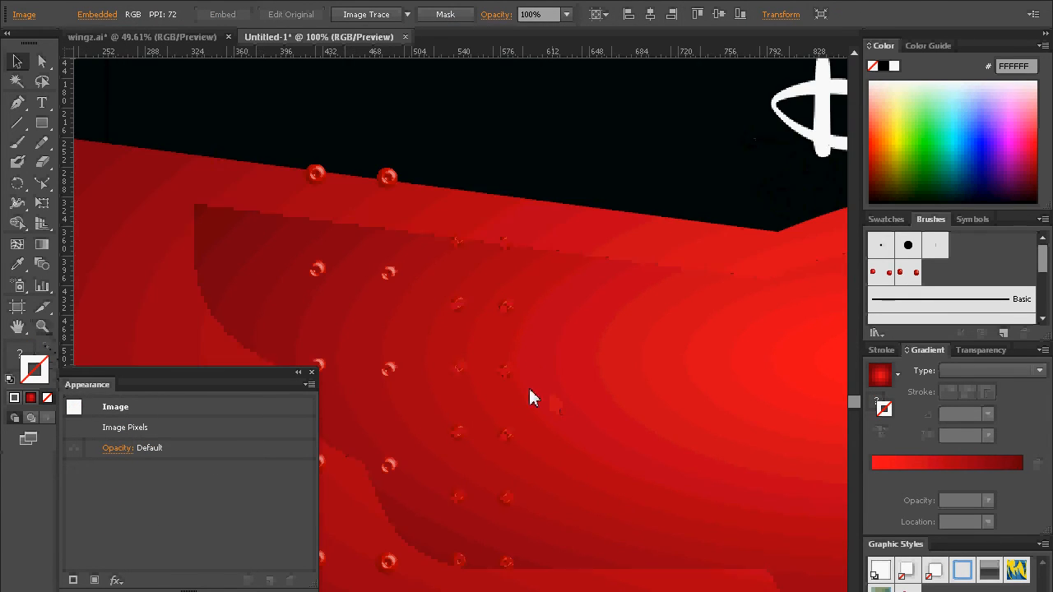
click(385, 367)
drag(414, 377, 553, 363)
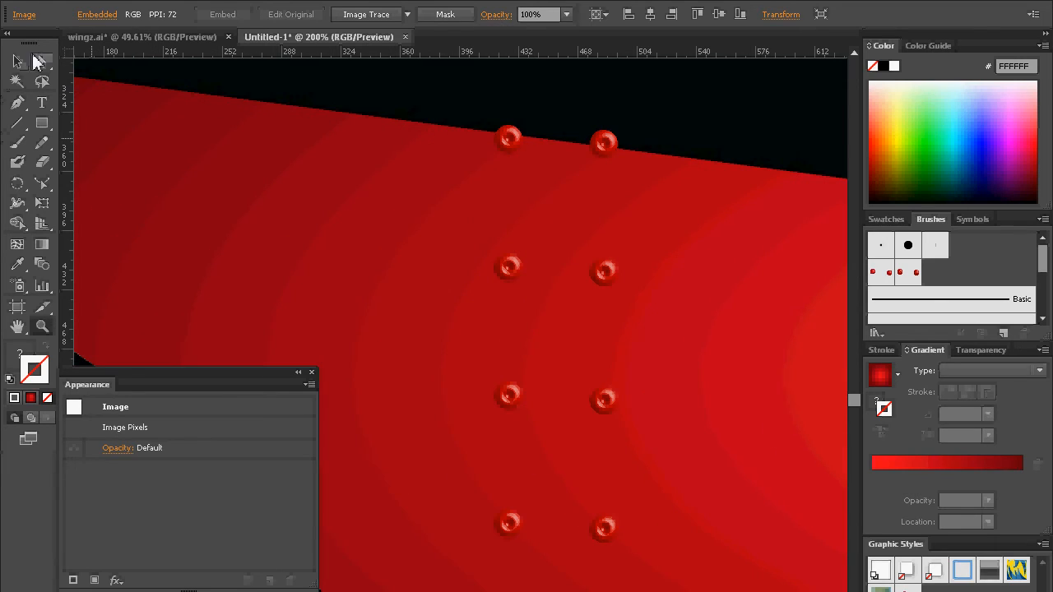
key(v)
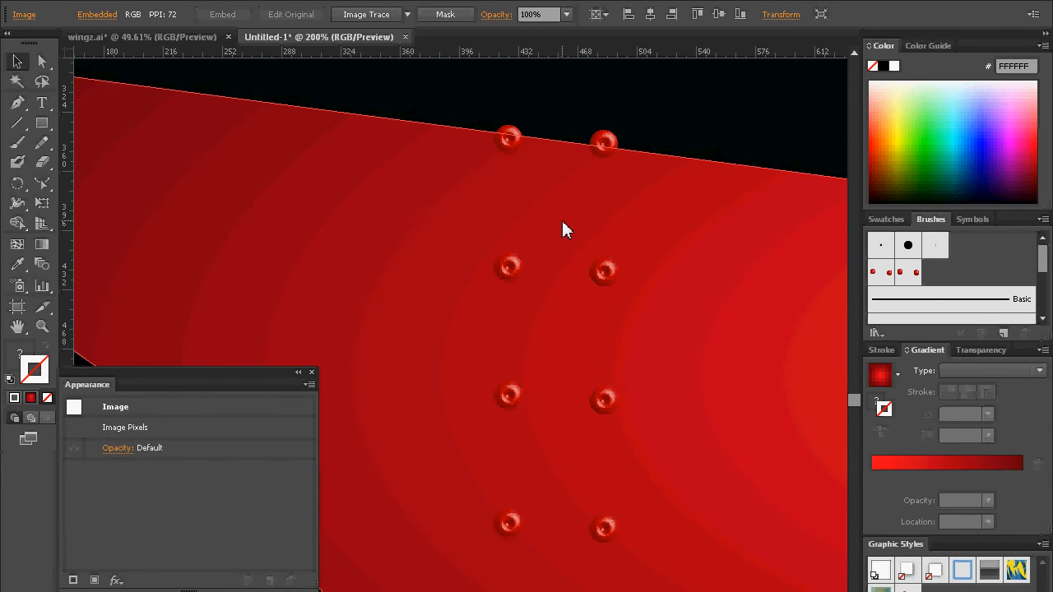
click(557, 221)
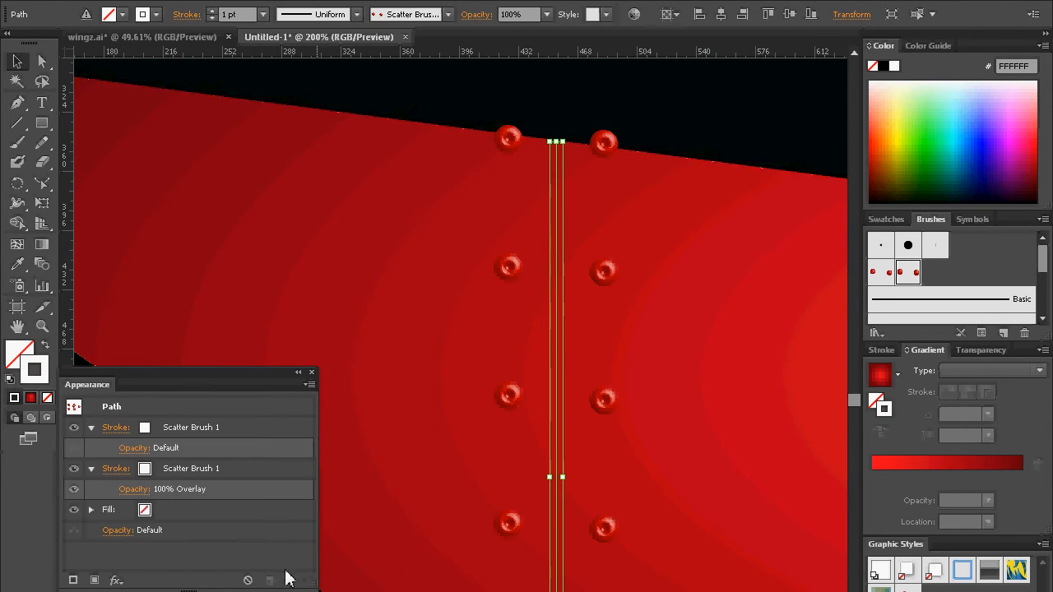
click(152, 476)
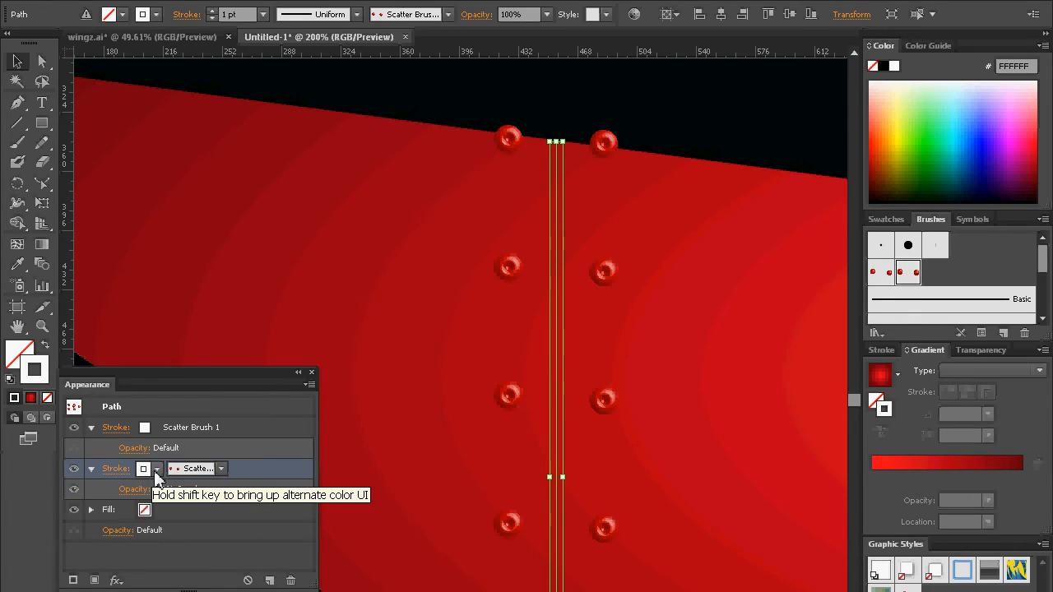
click(156, 475)
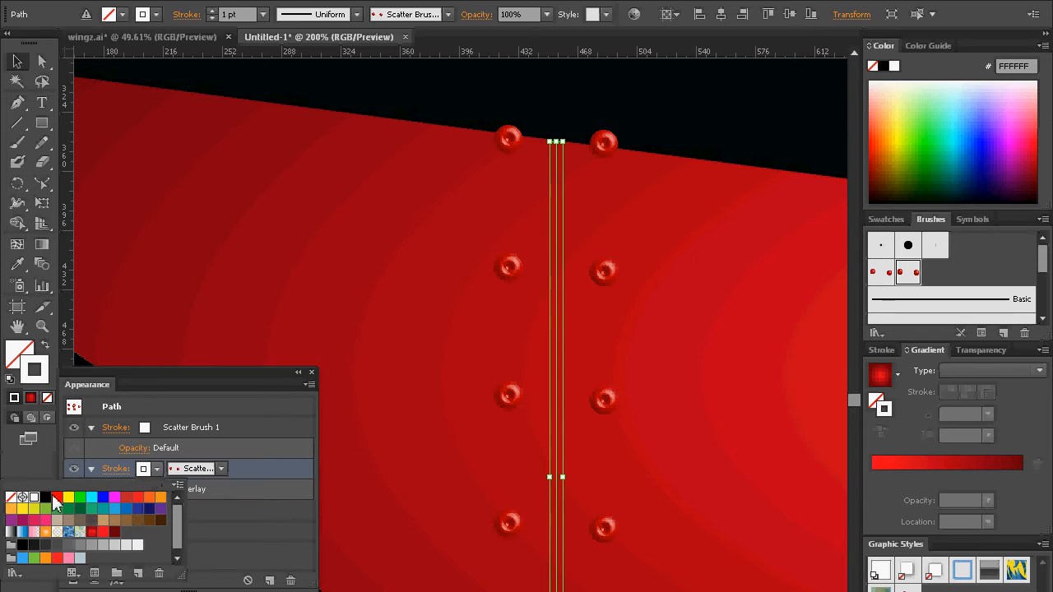
click(46, 498)
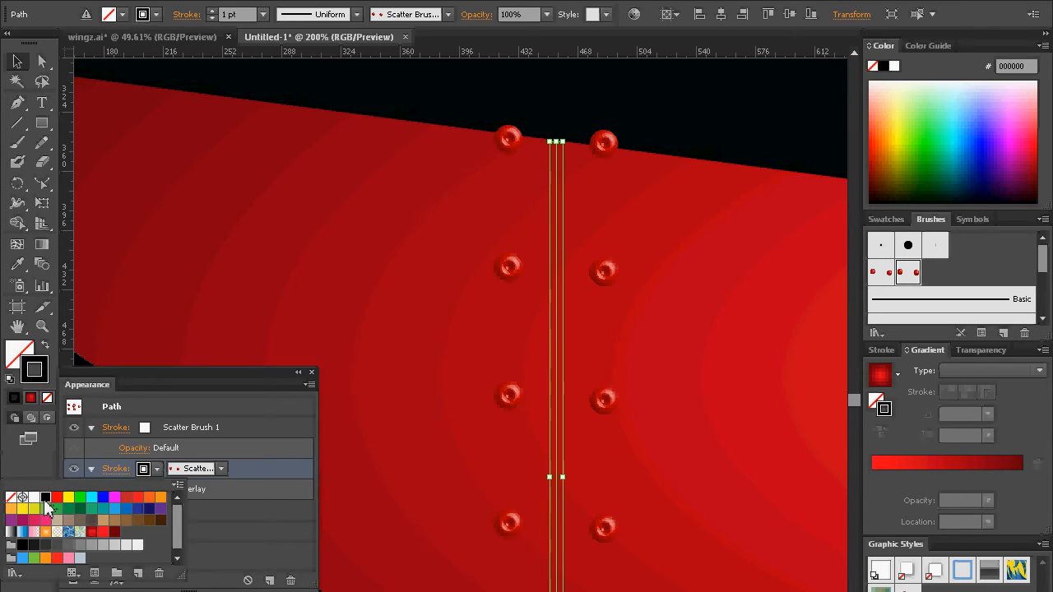
Step: Assign the thin-line Art Brush 3 to the seam path's lower Overlay stroke and deselect the path
click(220, 470)
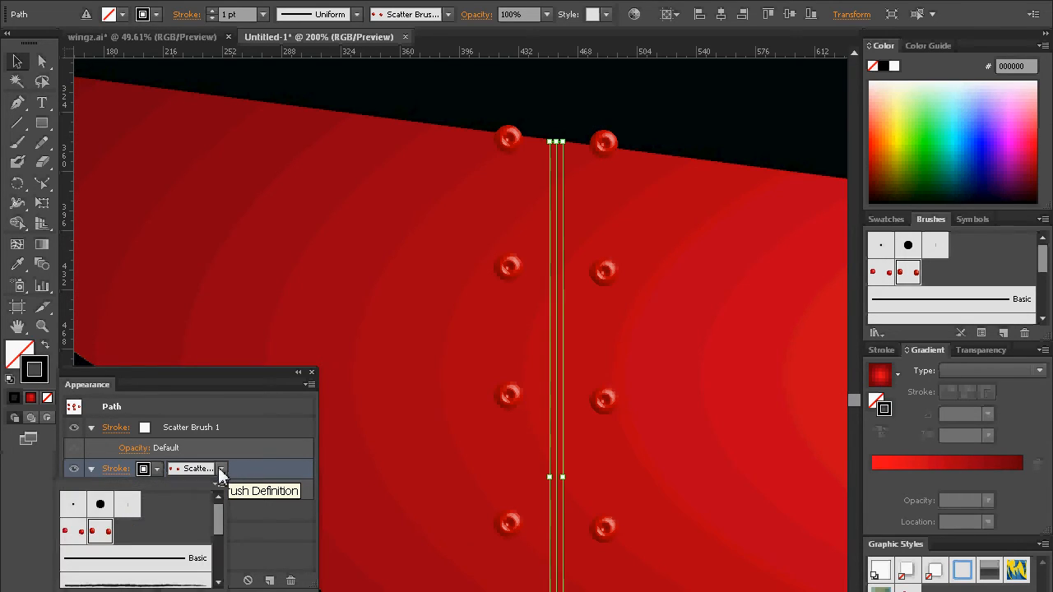
drag(217, 521, 222, 553)
click(188, 530)
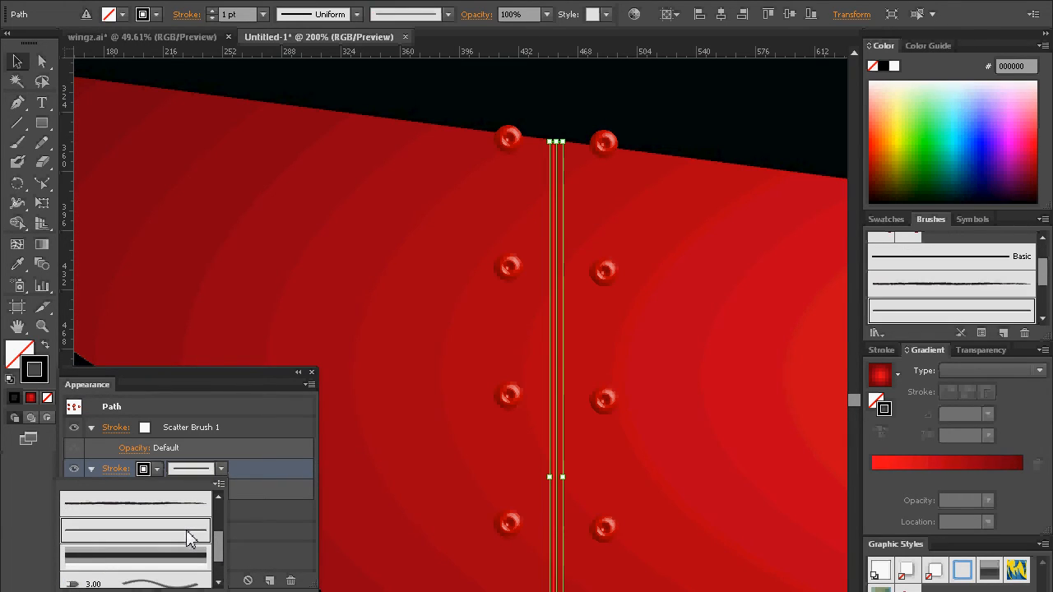
click(258, 470)
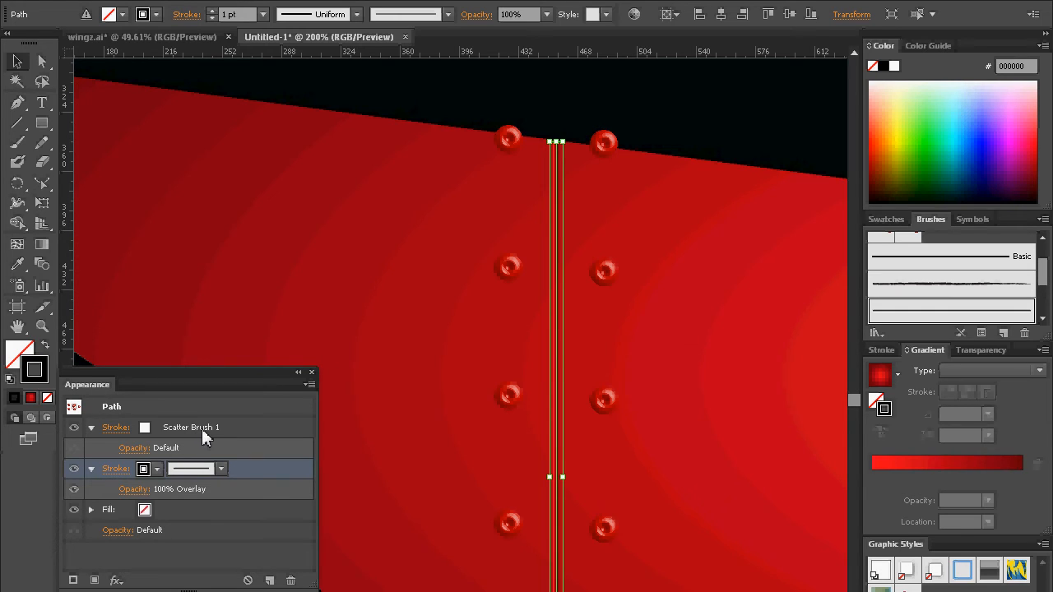
click(633, 110)
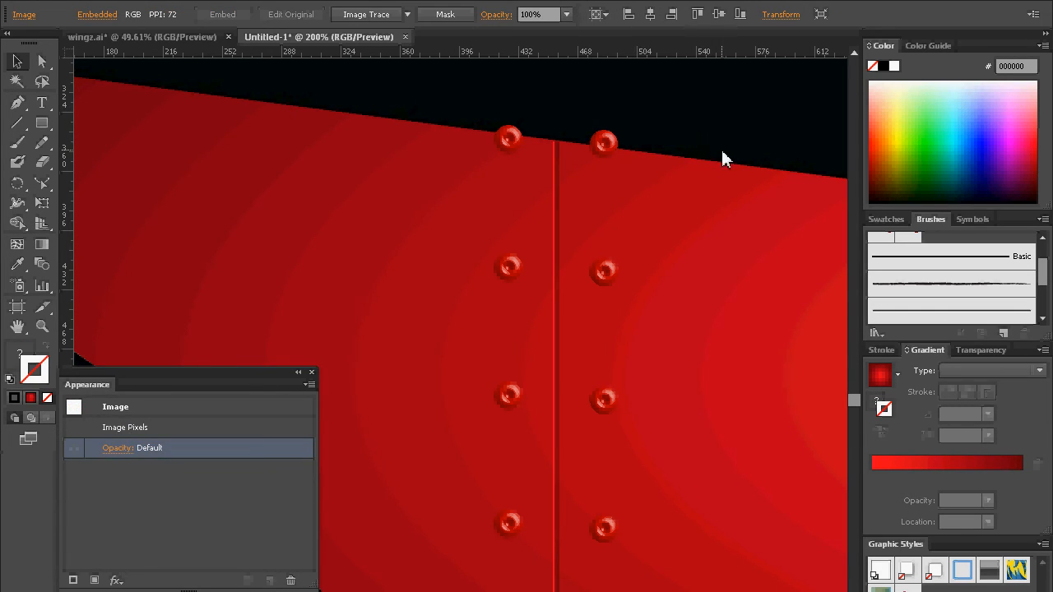
Step: Extend the seam path past the wing by moving its upper anchor above the top edge and its lower anchor below the bottom edge
drag(597, 528, 551, 518)
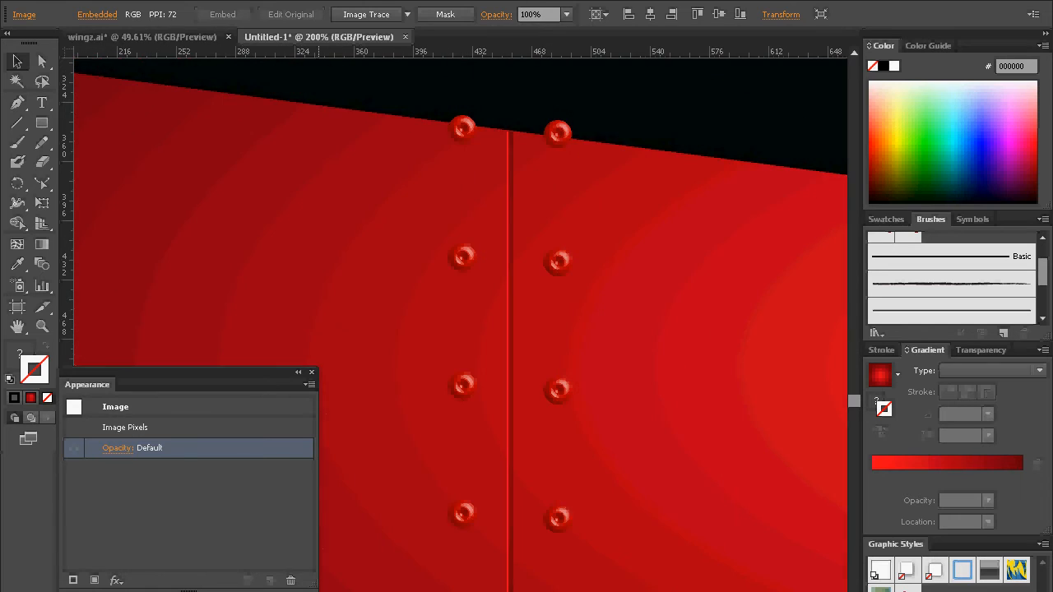
click(42, 326)
alt+click(570, 329)
drag(480, 530, 590, 400)
click(41, 63)
click(462, 233)
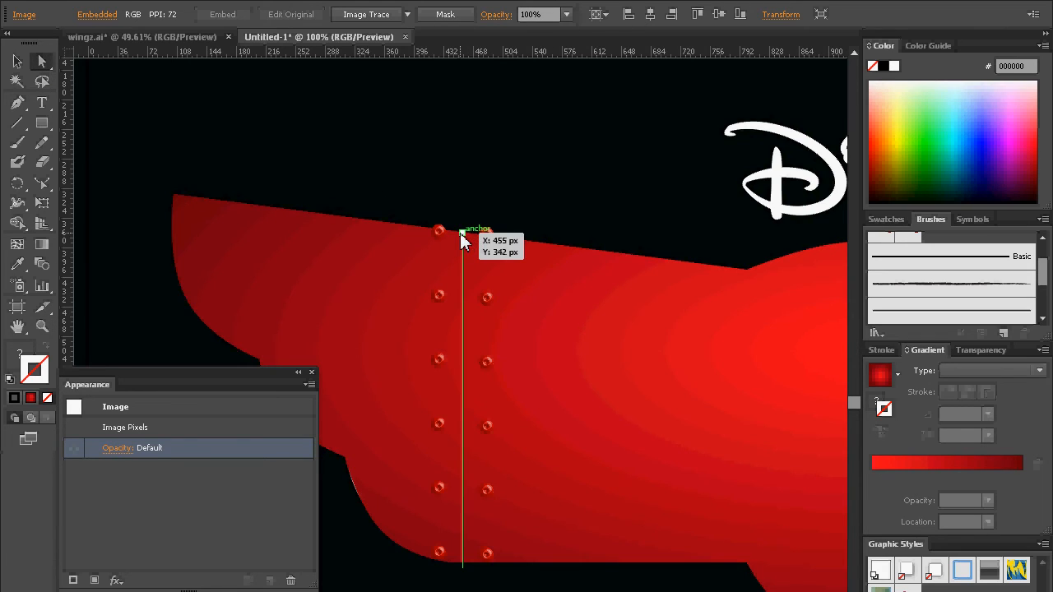
click(461, 235)
drag(465, 238, 465, 227)
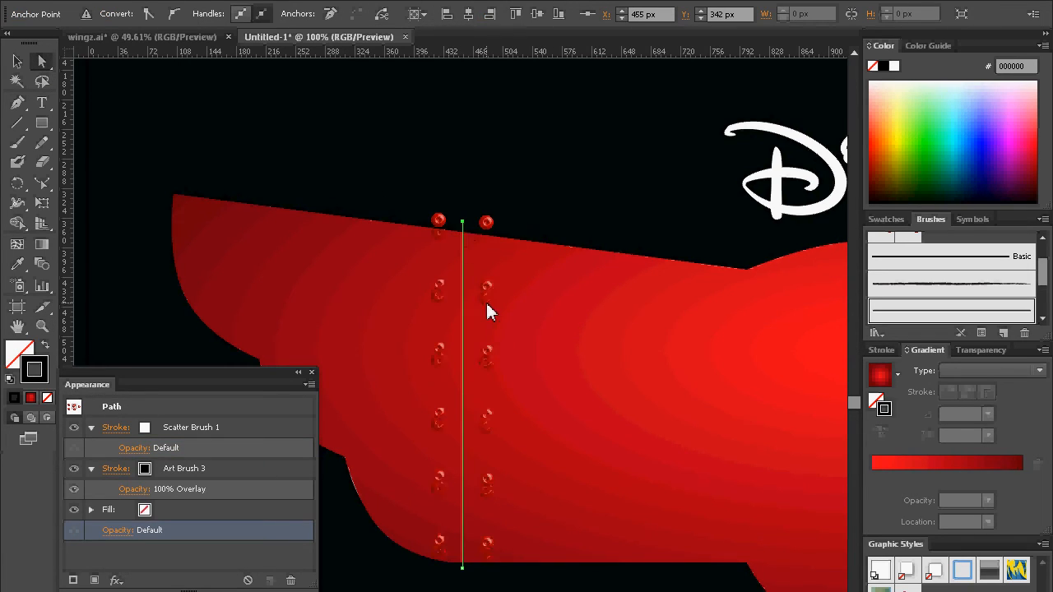
click(463, 586)
drag(732, 389, 575, 333)
drag(436, 324, 338, 298)
drag(404, 301, 791, 338)
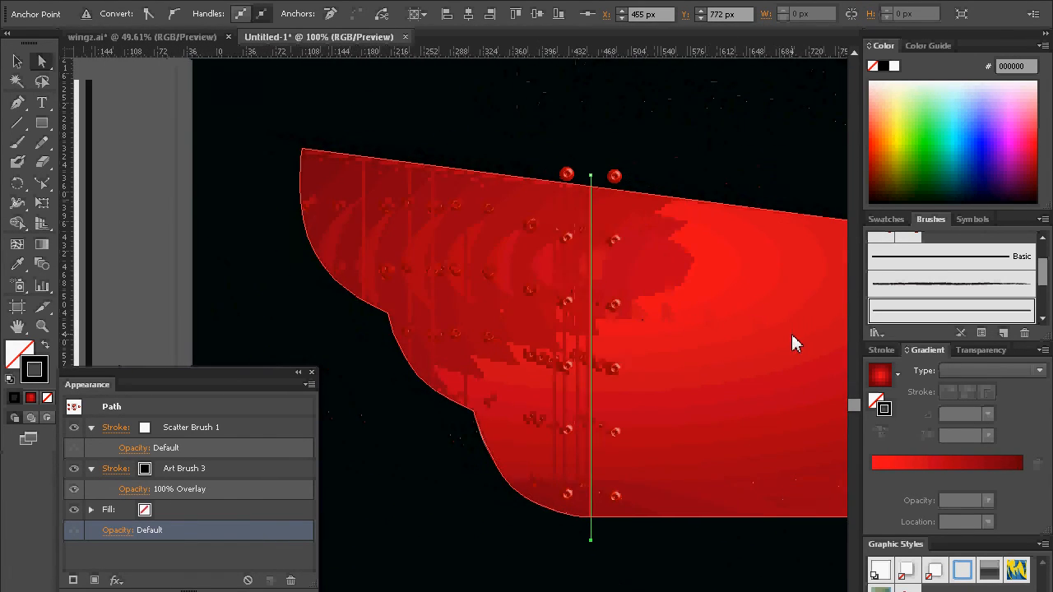
Step: Cut the extended riveted seam path and select the red badge body
click(17, 66)
drag(732, 299, 628, 288)
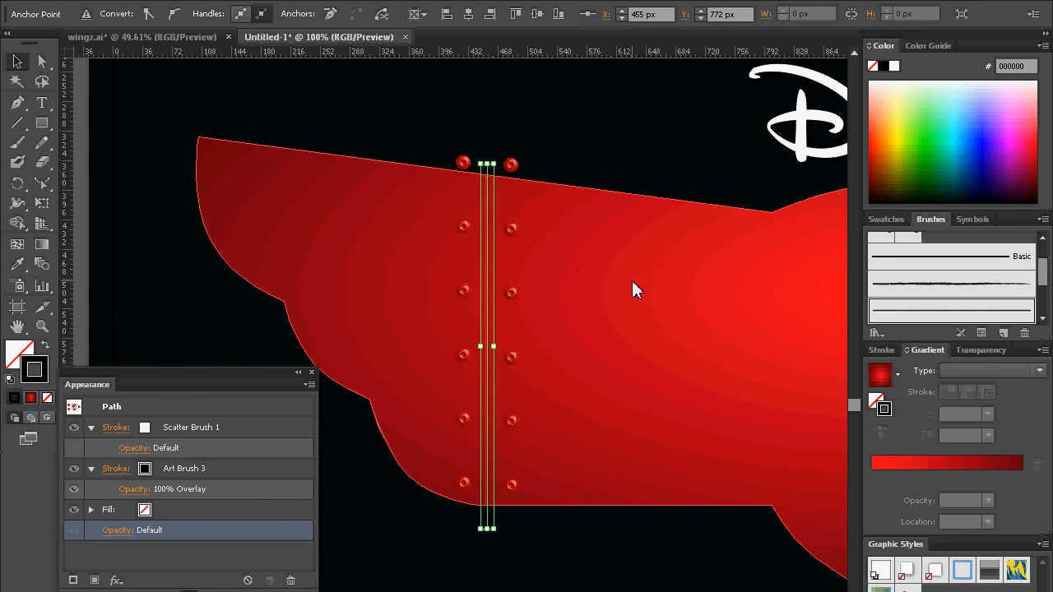
click(42, 325)
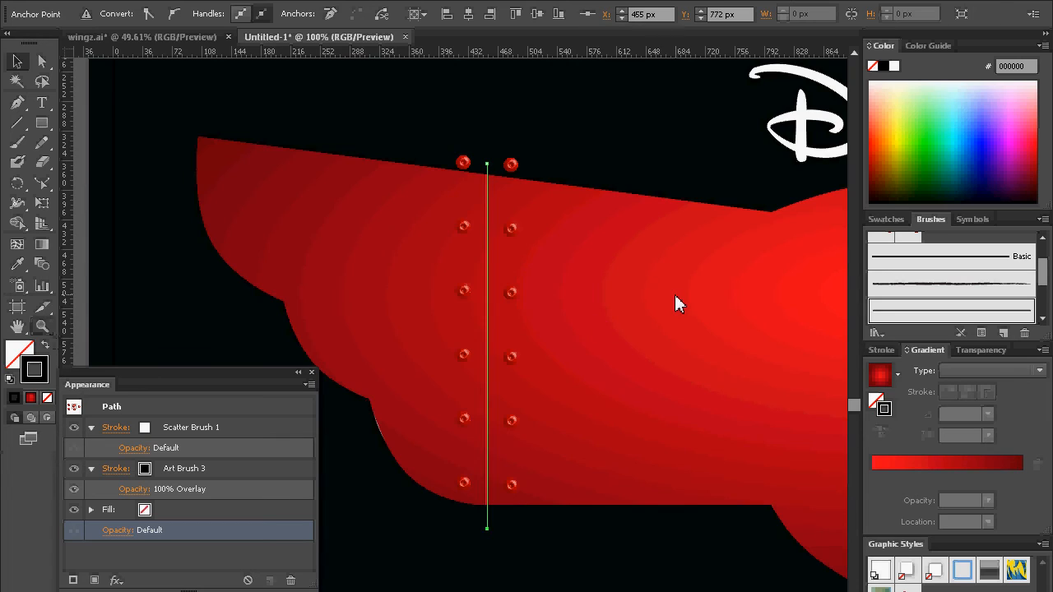
alt+click(676, 296)
alt+click(676, 297)
drag(581, 402, 729, 209)
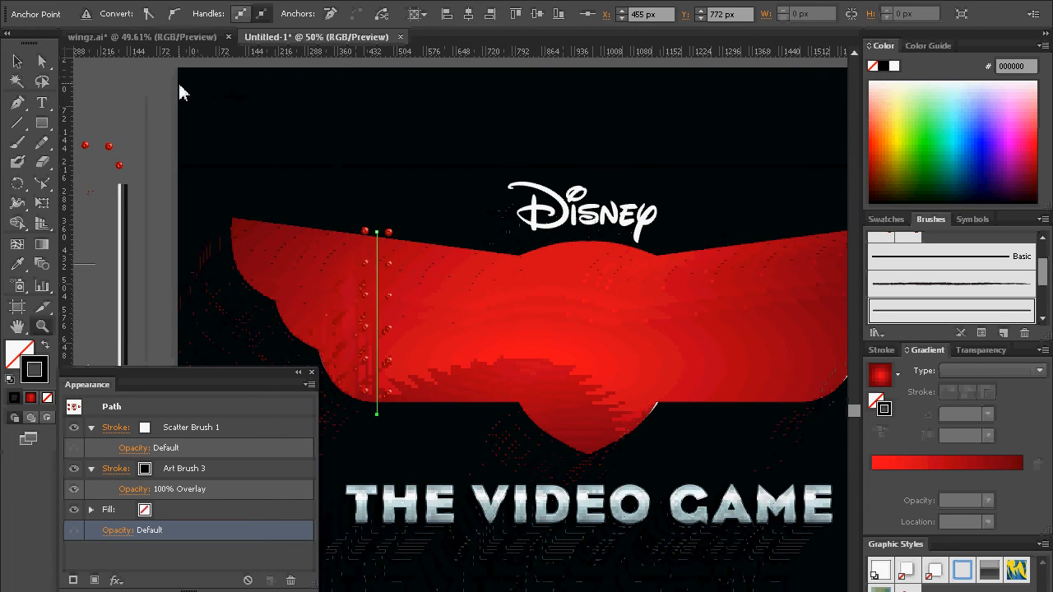
key(v)
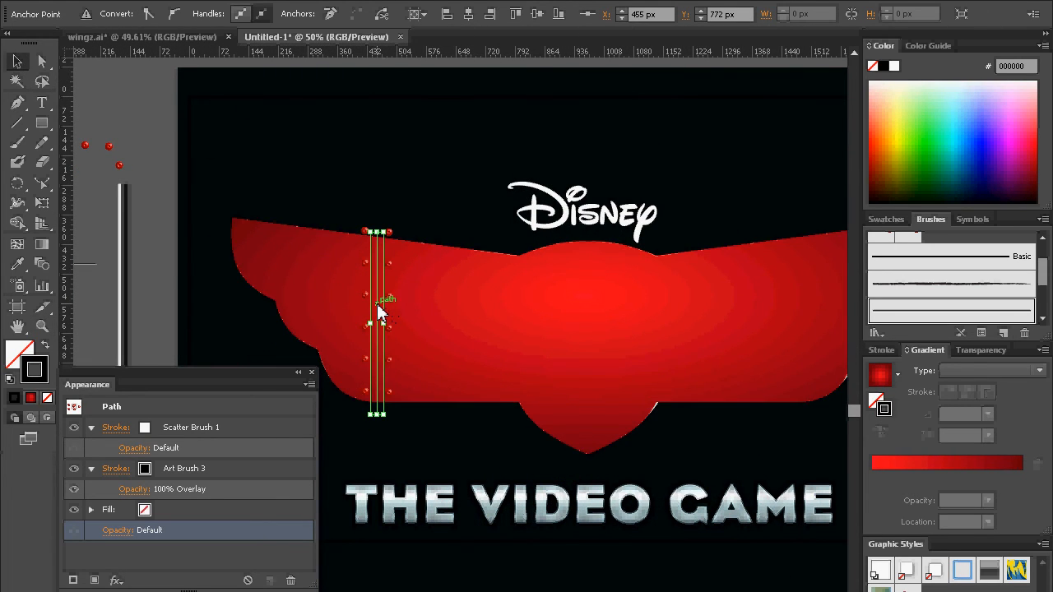
key(ctrl+shift+b)
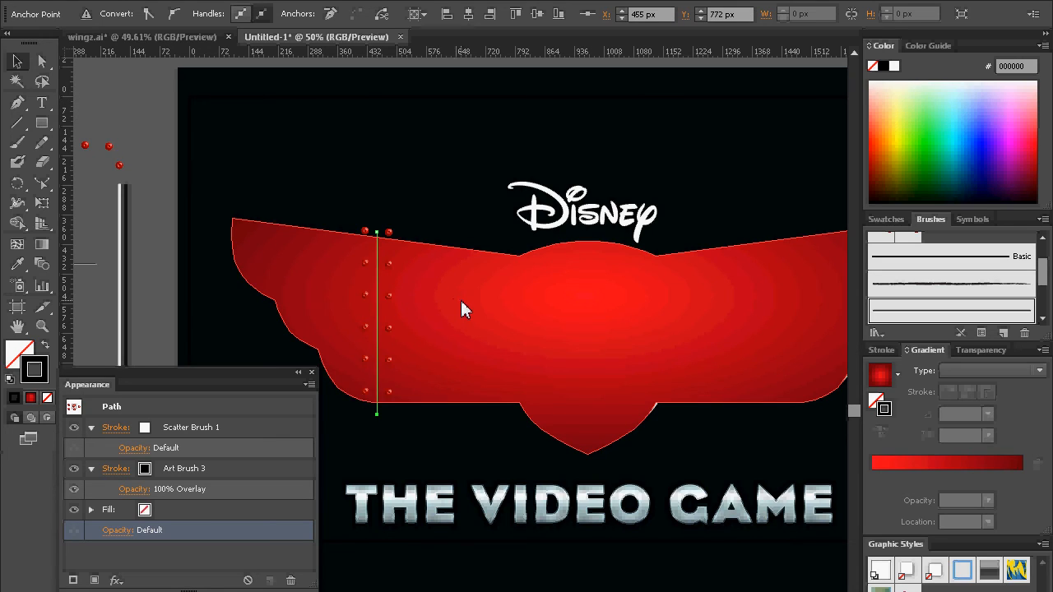
key(ctrl+x)
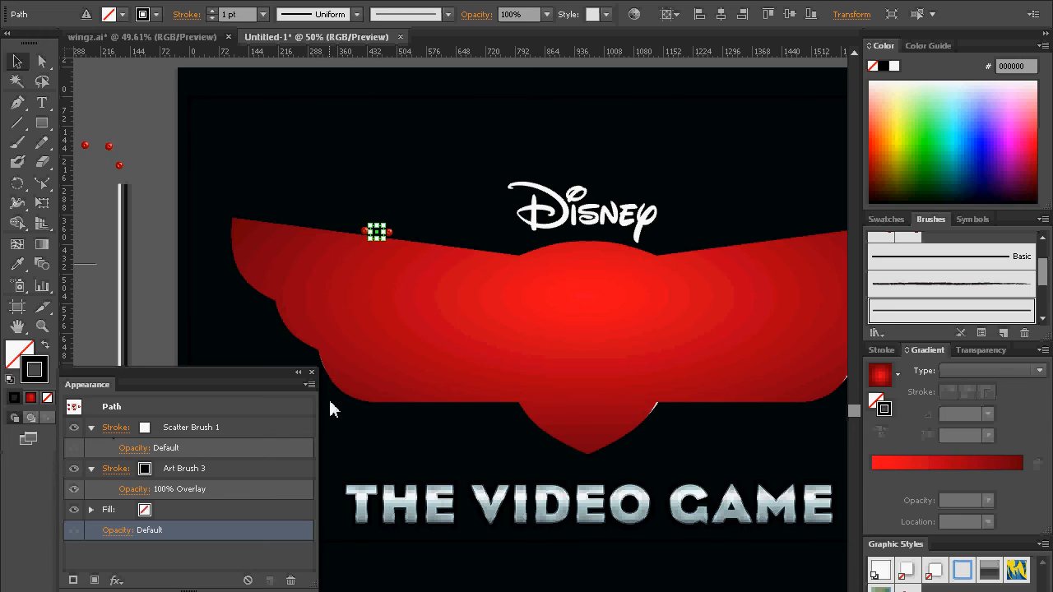
click(524, 364)
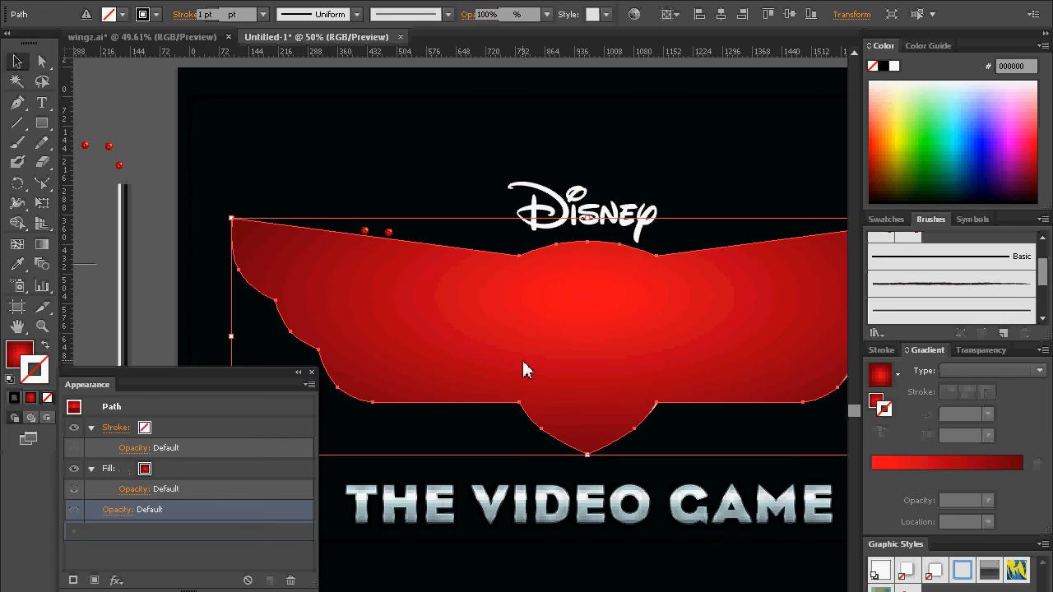
Step: Paste the cut riveted seam path in place inside the red badge body using Draw Inside mode
click(48, 418)
drag(362, 306, 437, 296)
drag(649, 320, 574, 291)
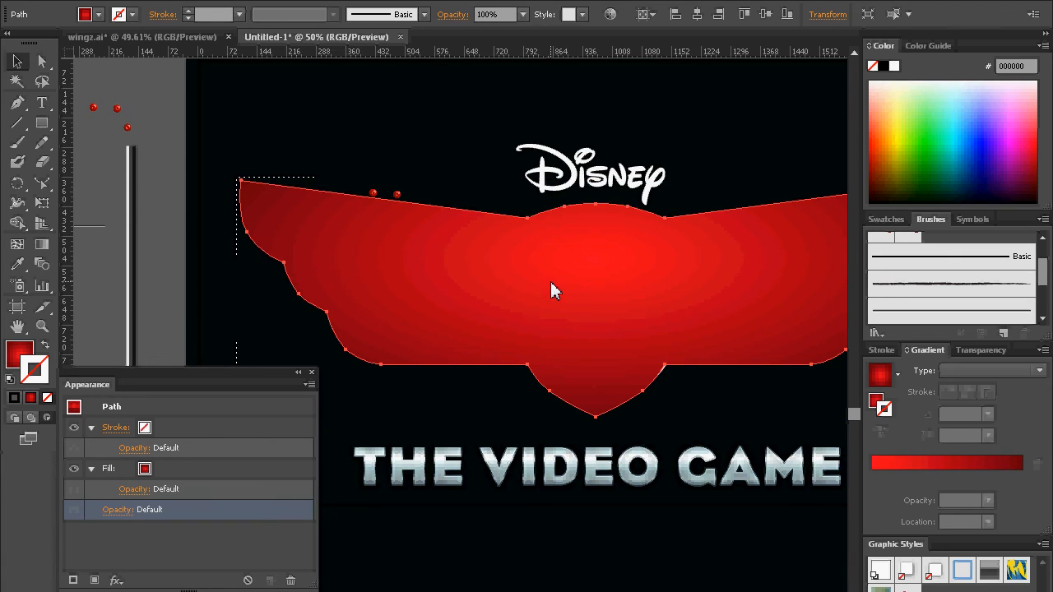
key(ctrl+z)
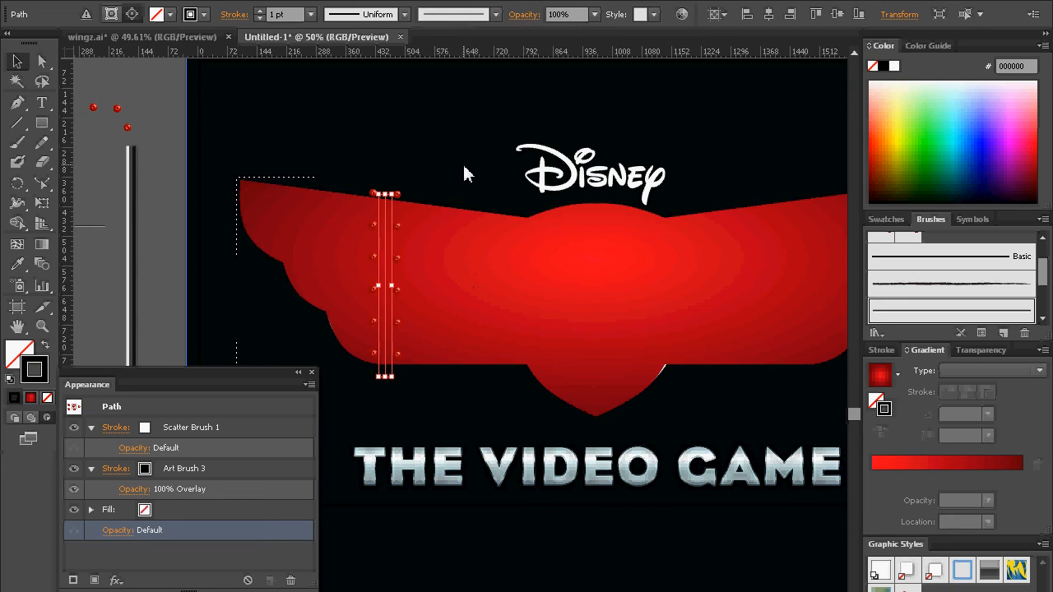
Step: Move the stray short riveted path at the left wing's top edge off the artboard, beside the spare rivets
key(ctrl+shift+z)
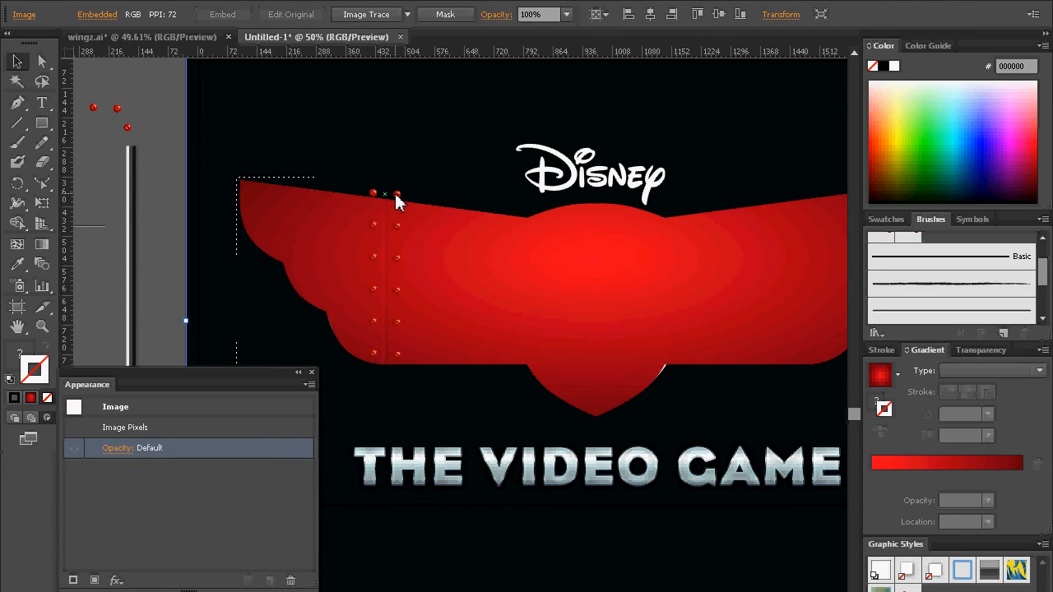
key(ctrl+z)
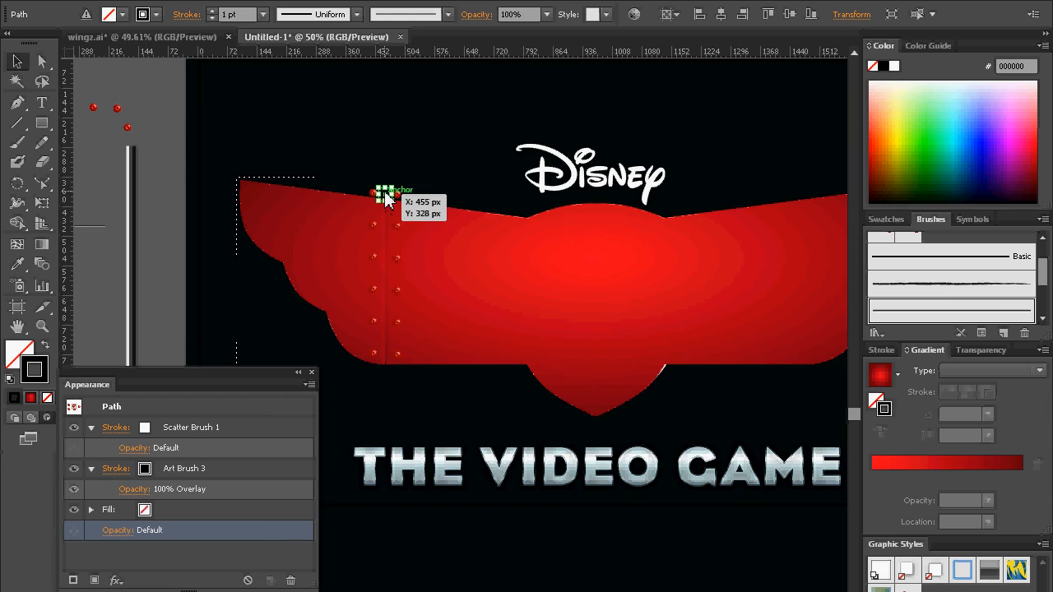
drag(387, 200, 119, 93)
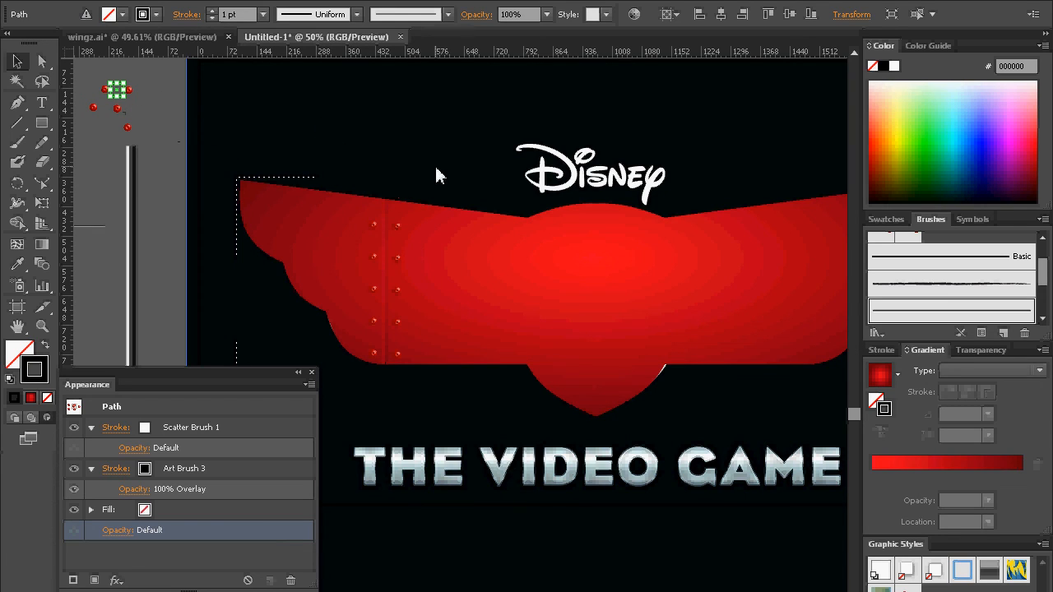
Step: Return to Draw Normal mode and deselect the clipped badge group, with the Direct Selection tool active
click(386, 231)
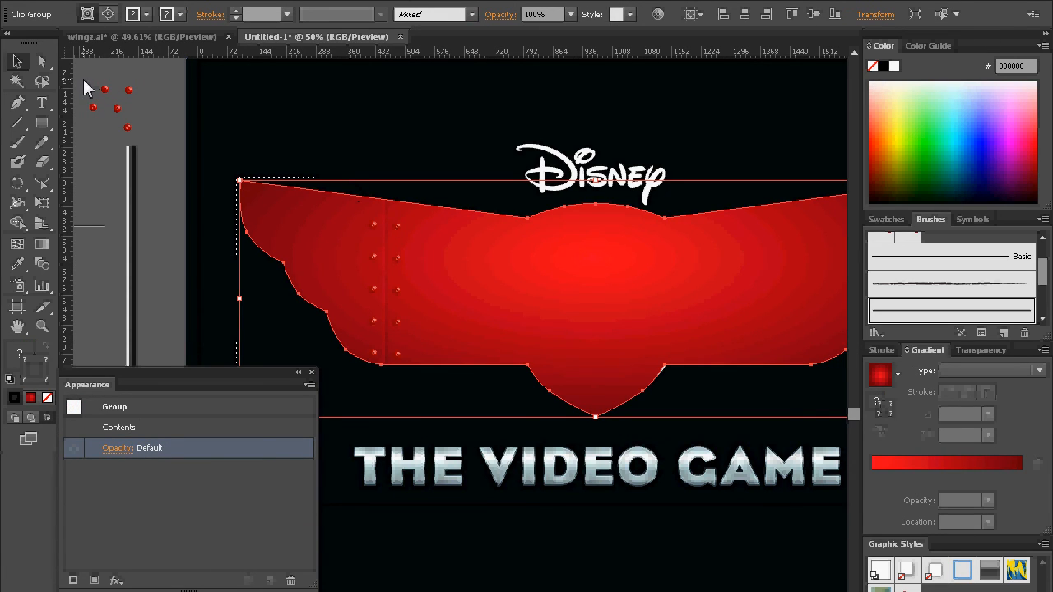
click(43, 63)
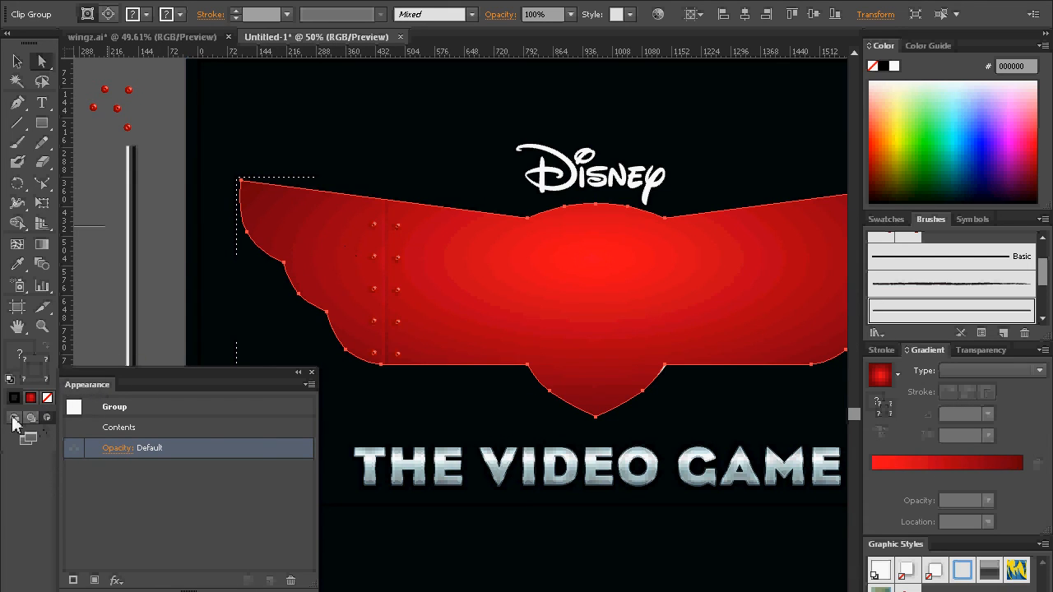
click(158, 113)
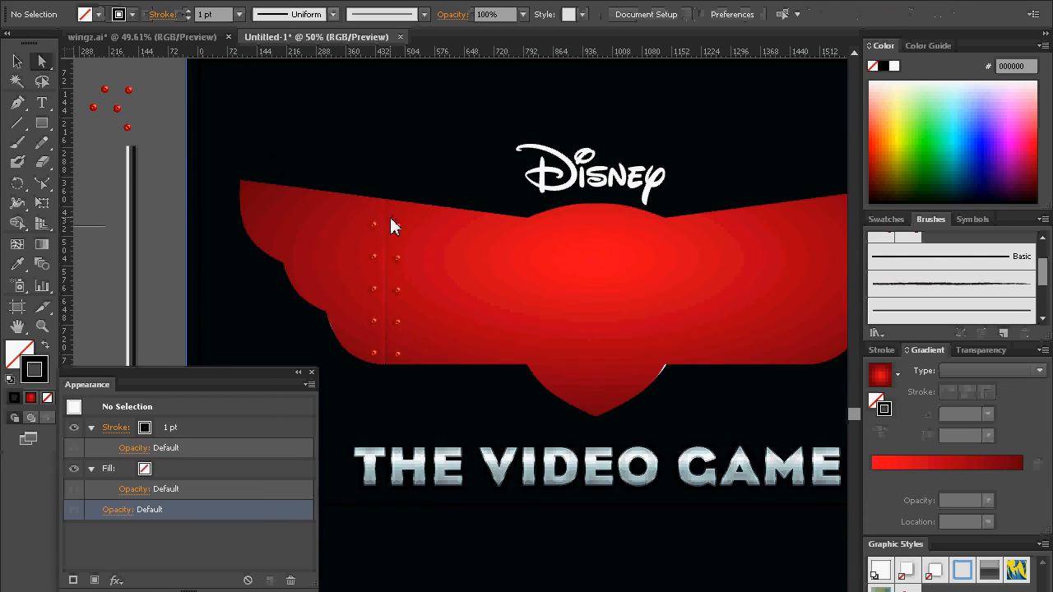
Step: Try lowering the clipped seam path's upper anchor to Y 352 px, and undo the move
click(385, 195)
drag(388, 195, 389, 202)
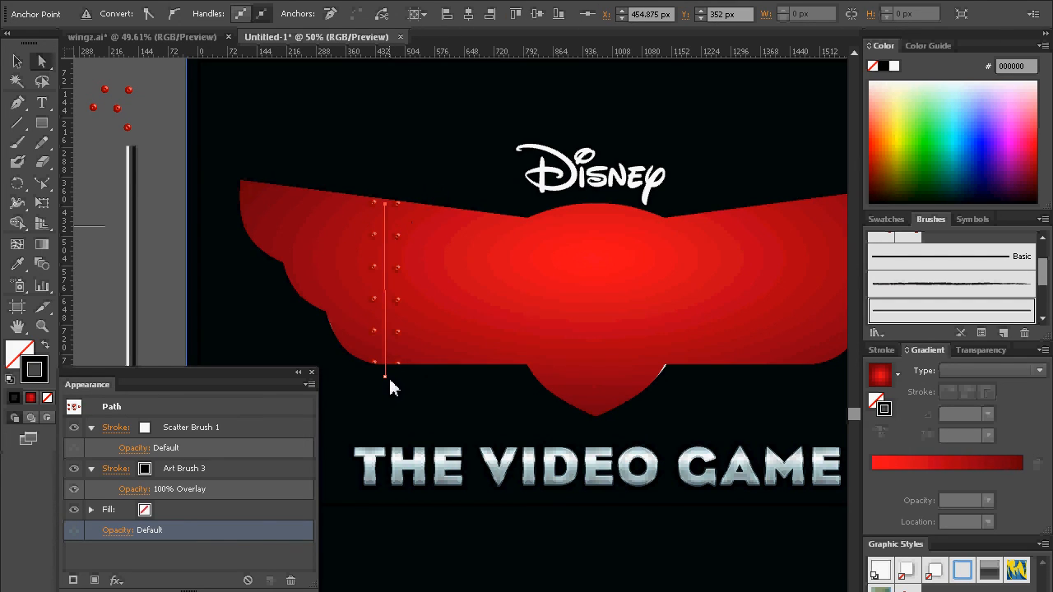
click(387, 377)
ctrl+click(392, 380)
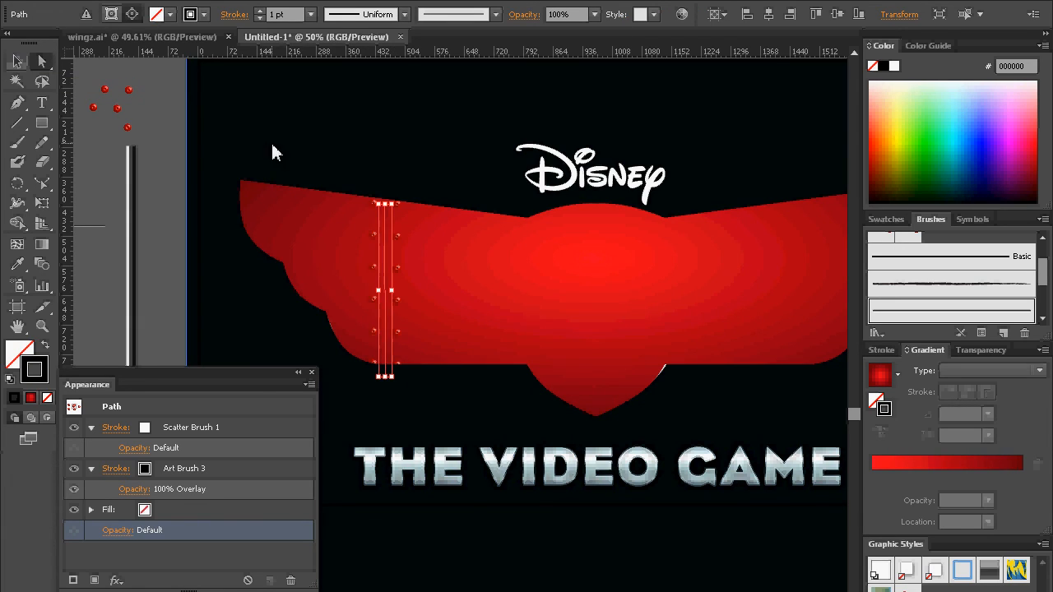
key(ctrl+z)
click(164, 142)
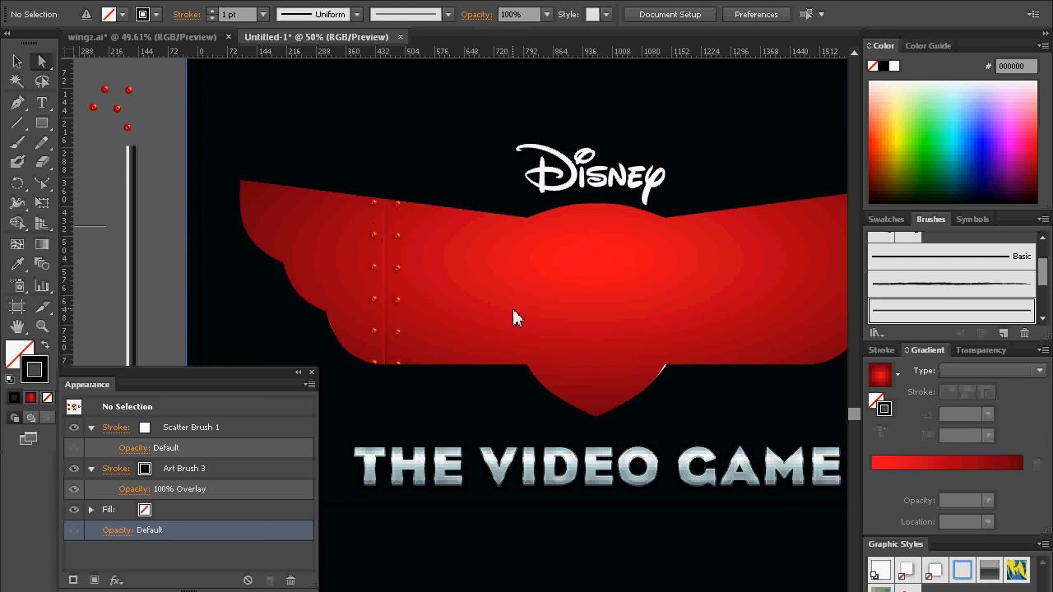
click(392, 290)
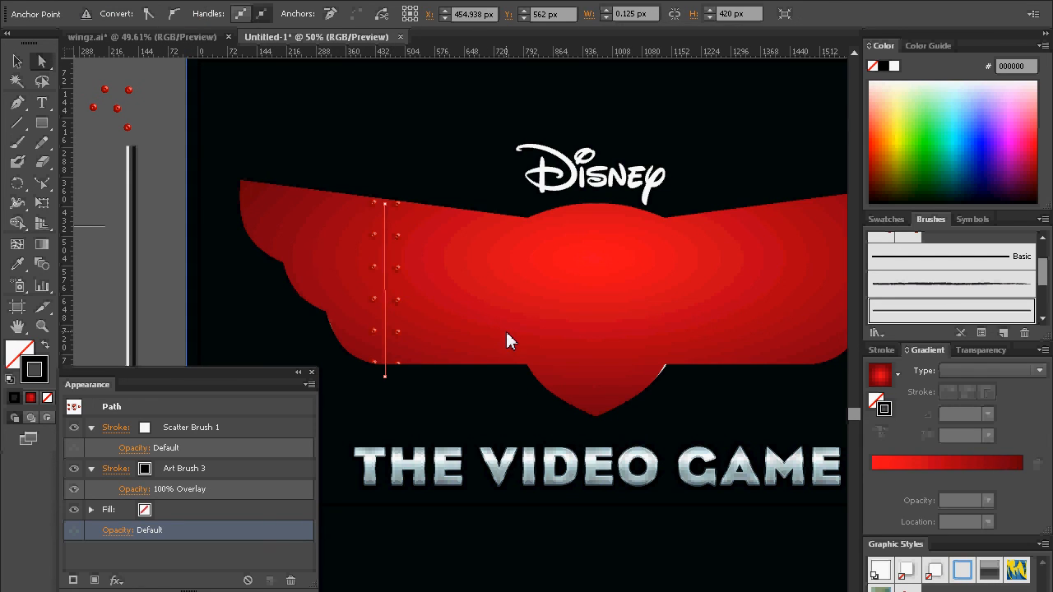
key(ctrl+z)
key(ctrl+z)
key(ctrl+z)
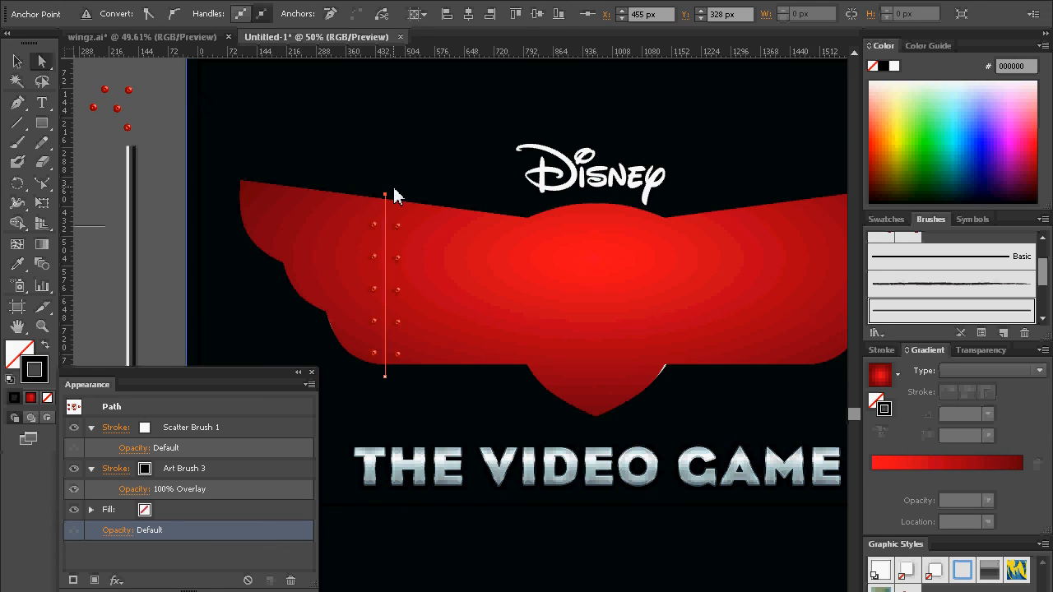
Step: Nudge the clipped seam path's upper anchor down to the wing's top edge and its lower anchor up to Y 752 px
key(shift+Down)
key(shift+Down)
key(shift+Down)
key(shift+Up)
key(shift+Up)
click(384, 377)
click(16, 61)
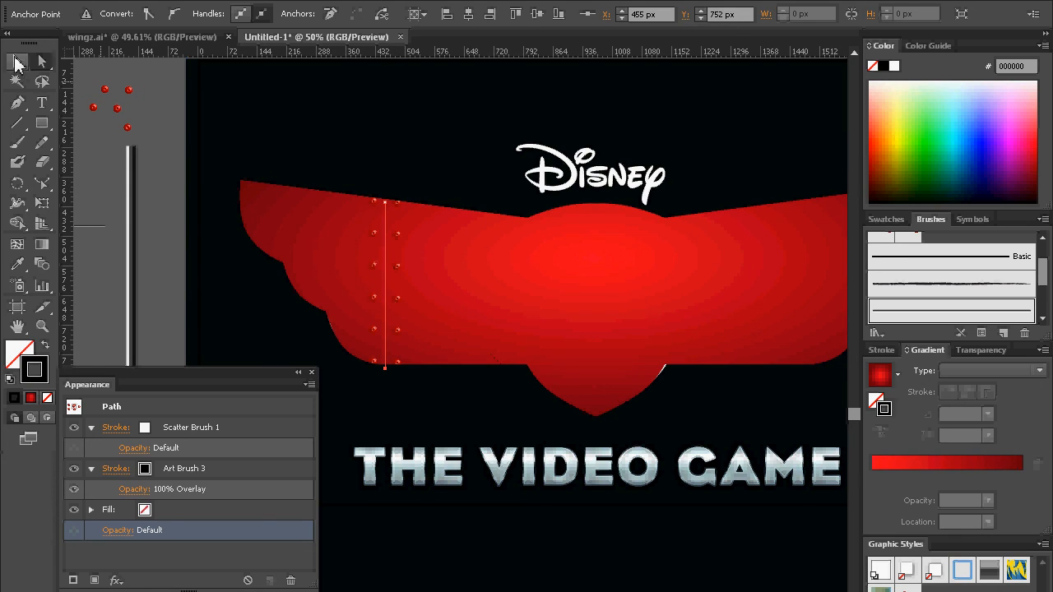
click(161, 293)
Step: Isolate the clip group, duplicate the riveted seam path onto the right wing and rotate the copy 180°
click(385, 281)
double_click(386, 280)
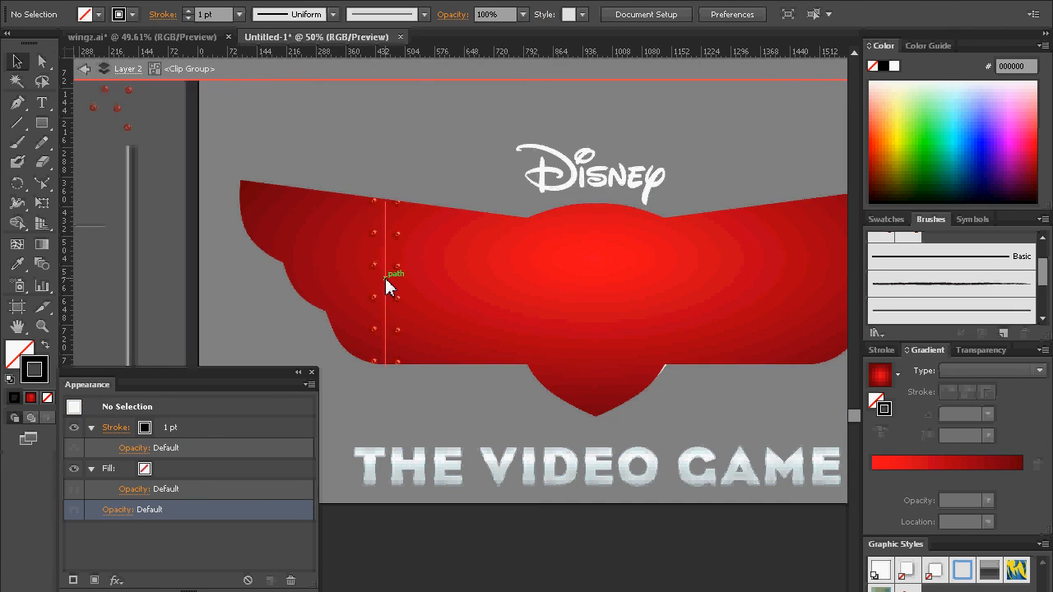
drag(618, 268, 498, 235)
drag(239, 231, 650, 229)
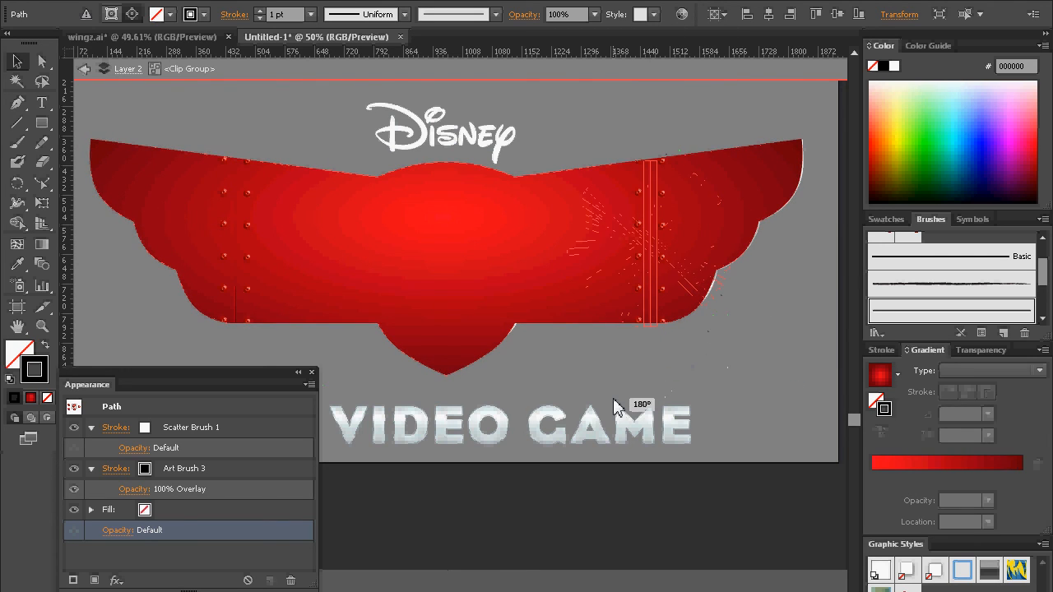
click(581, 548)
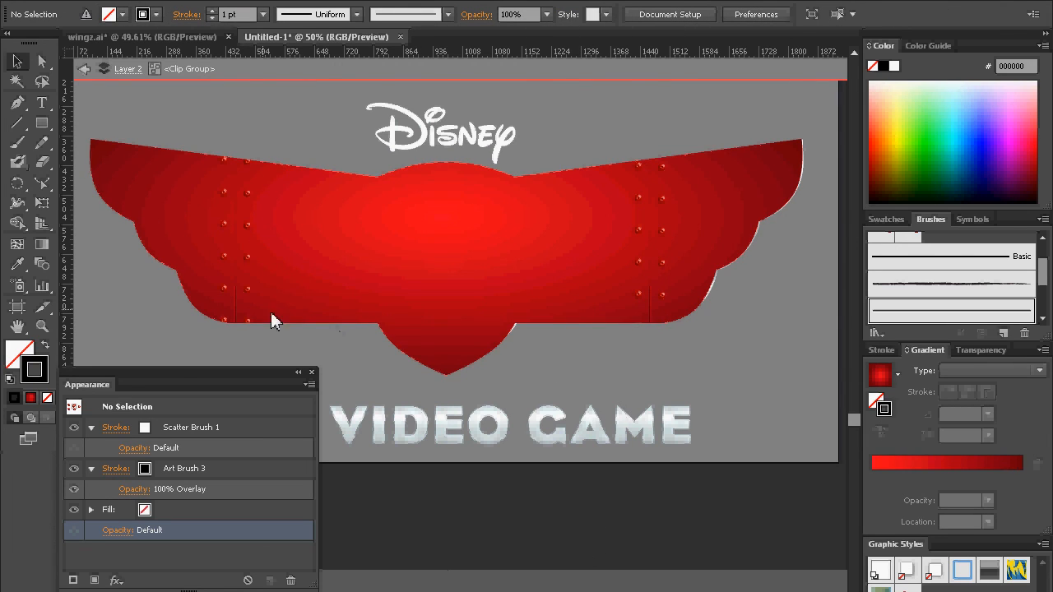
Step: Exit the clip group's isolation mode with the full badge in view
click(42, 325)
alt+click(371, 305)
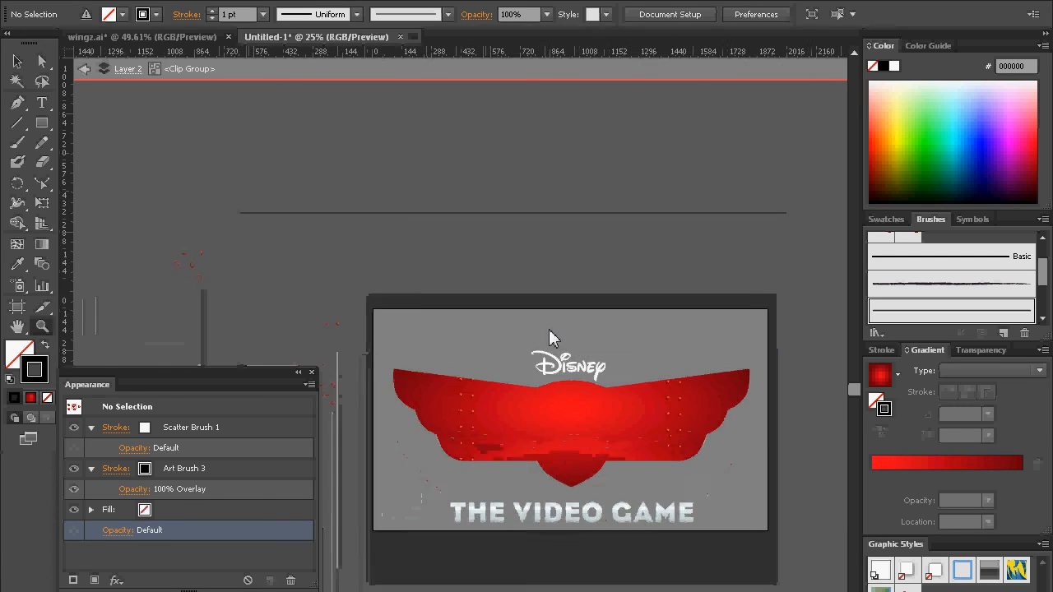
click(16, 61)
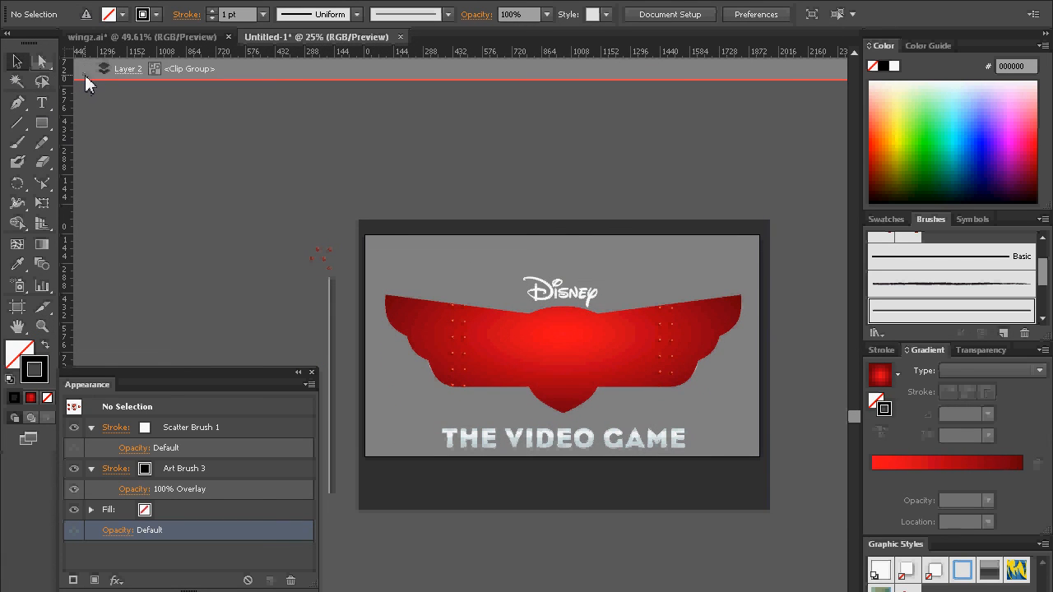
click(85, 71)
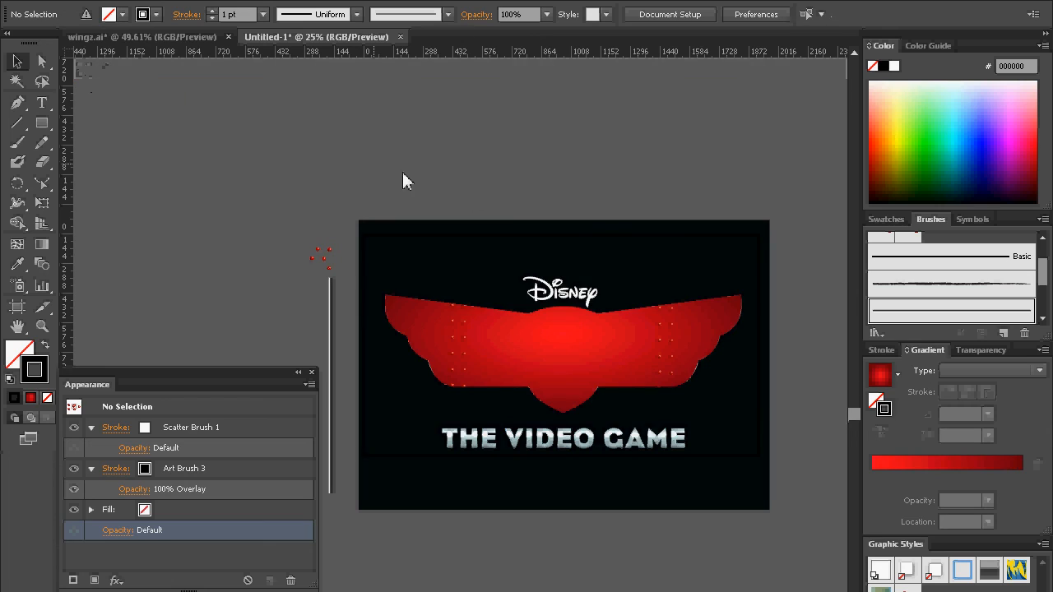